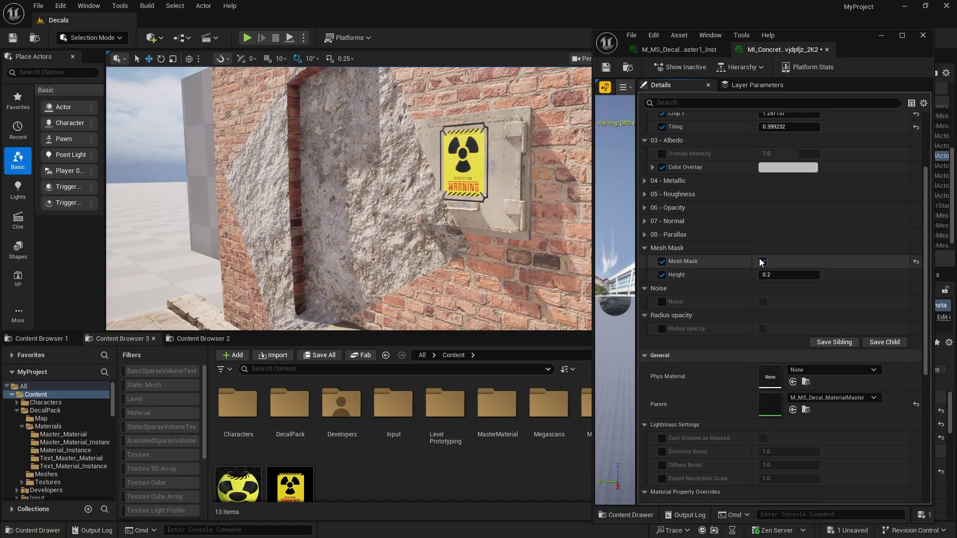
Step: Enable Radius opacity on the concrete decal instance with Radius Location 0.498473, Radius Size 0.483456 and Power Opacity 0.410626
right_drag(349, 199, 369, 155)
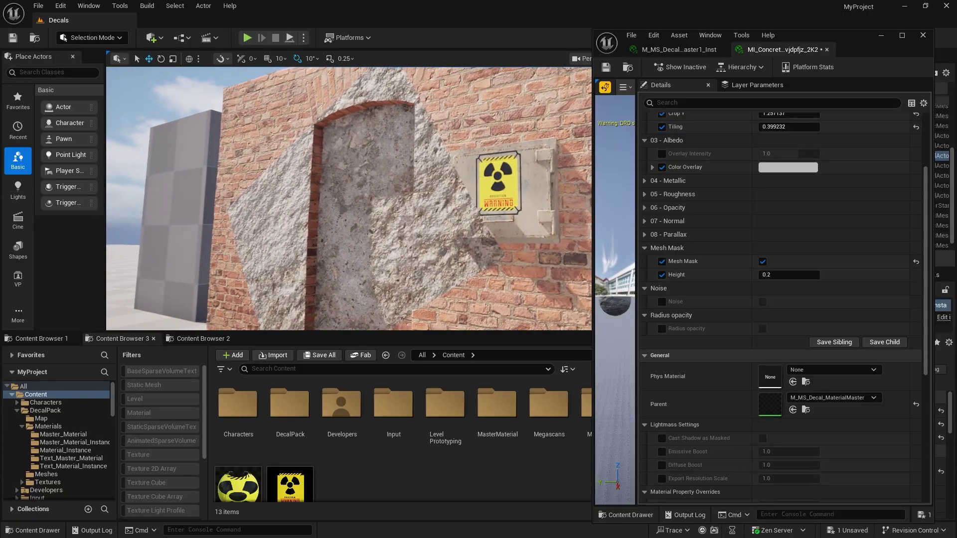
click(662, 328)
click(760, 330)
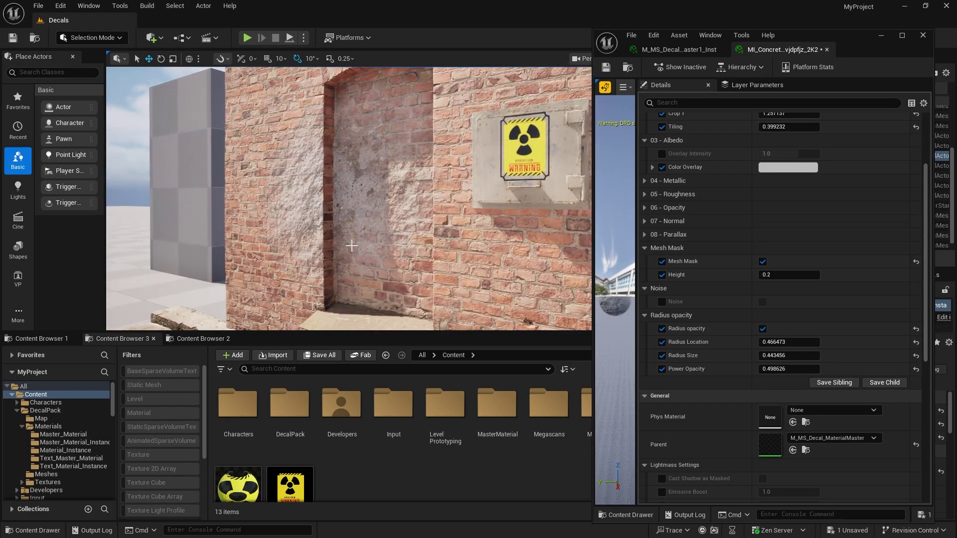
drag(788, 341, 674, 369)
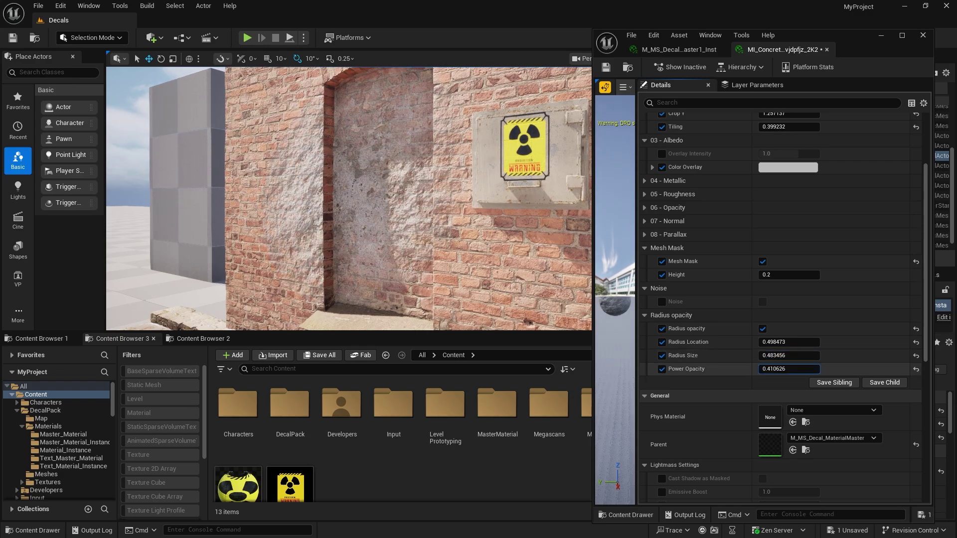
Step: Enable Noise on the concrete decal instance and set Noise Texture V to 0.376, UV Scale to 2.143286 and DissolveThreshold to 0.376
click(661, 302)
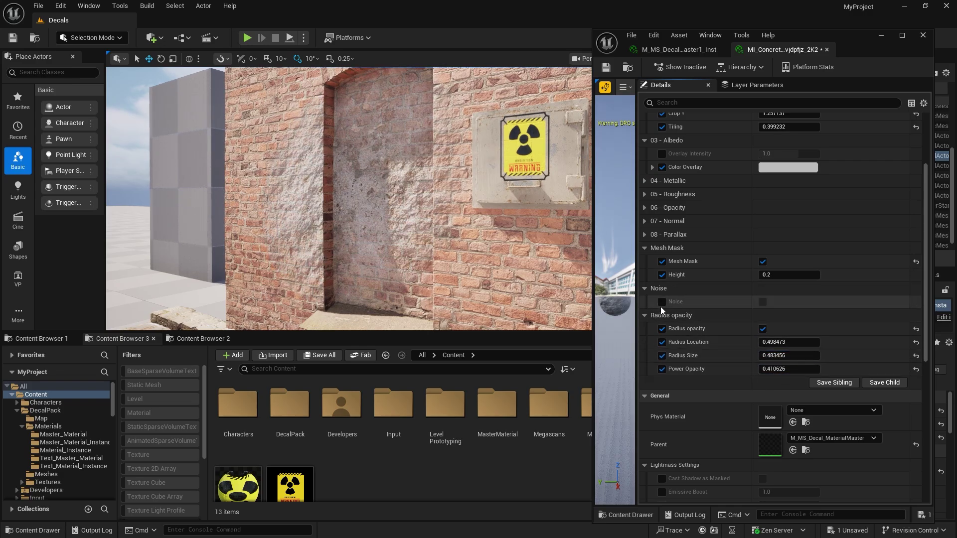
click(760, 302)
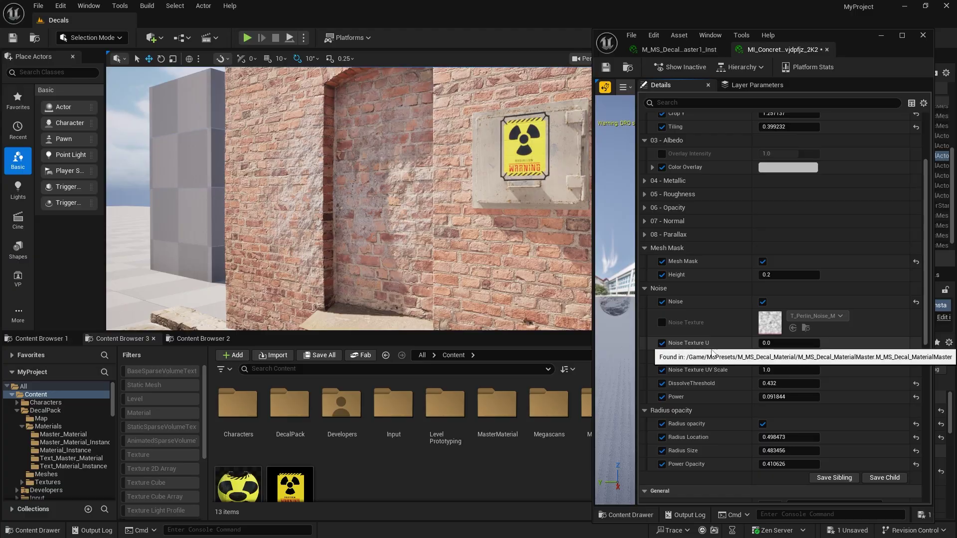
mouse_move(771, 383)
mouse_down()
mouse_move(736, 383)
mouse_move(798, 356)
mouse_move(833, 357)
mouse_move(779, 369)
mouse_up()
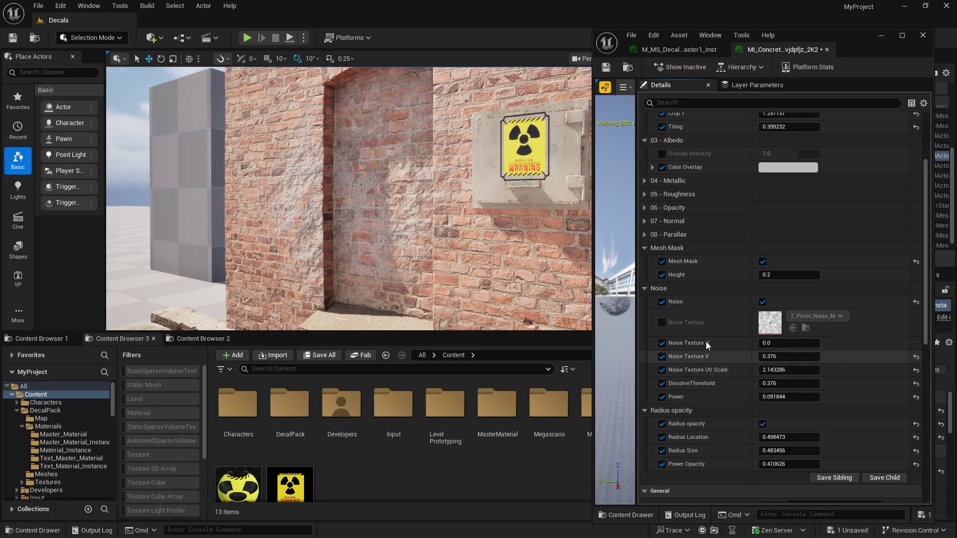
Step: Enable Noise on the radiation warning decal's material instance, with UV scale 1.941038, DissolveThreshold 0.288 and Power 0.219076
click(666, 49)
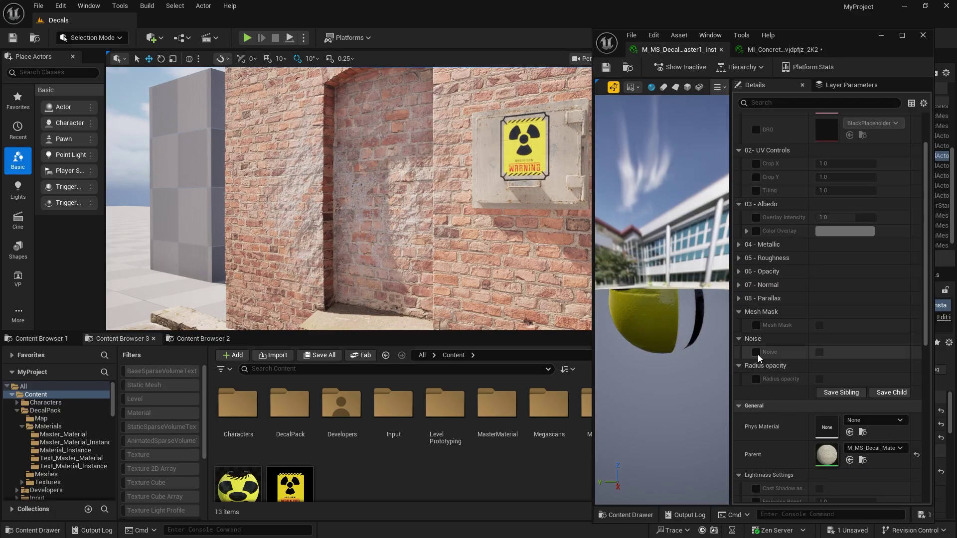
click(819, 352)
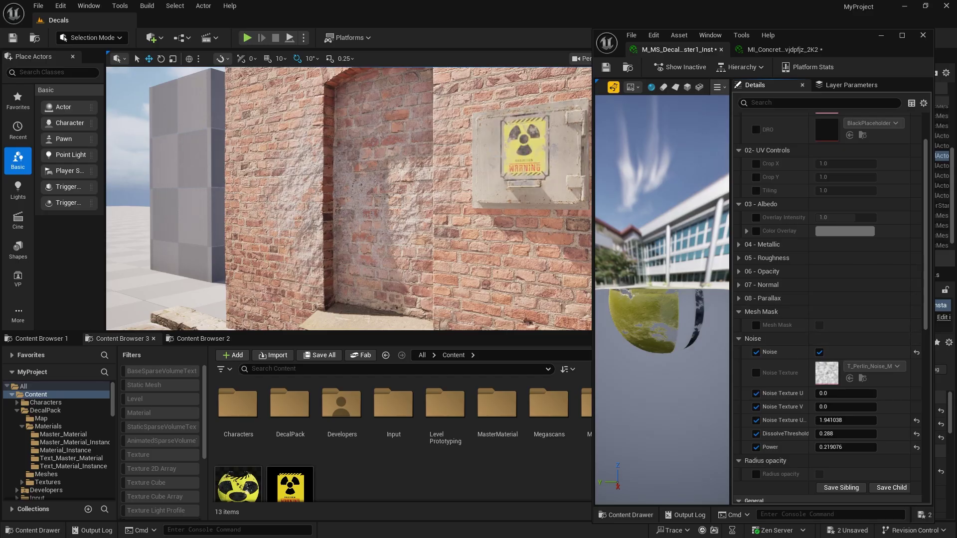
key(w)
right_drag(348, 199, 281, 231)
key(s)
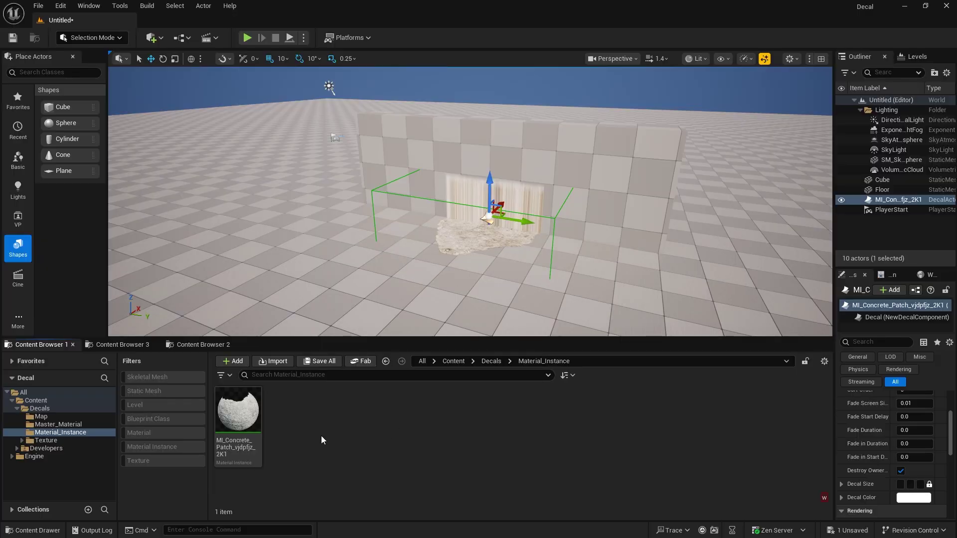
Step: Open the M_MS_Decal_Material asset from the Master_Material folder in a maximized material editor
right_drag(349, 239, 319, 217)
key(s)
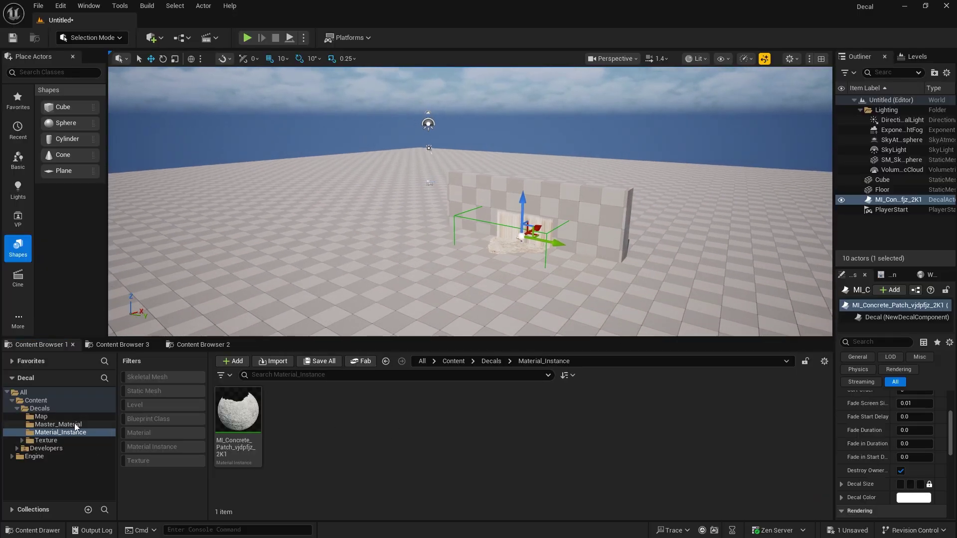
click(79, 425)
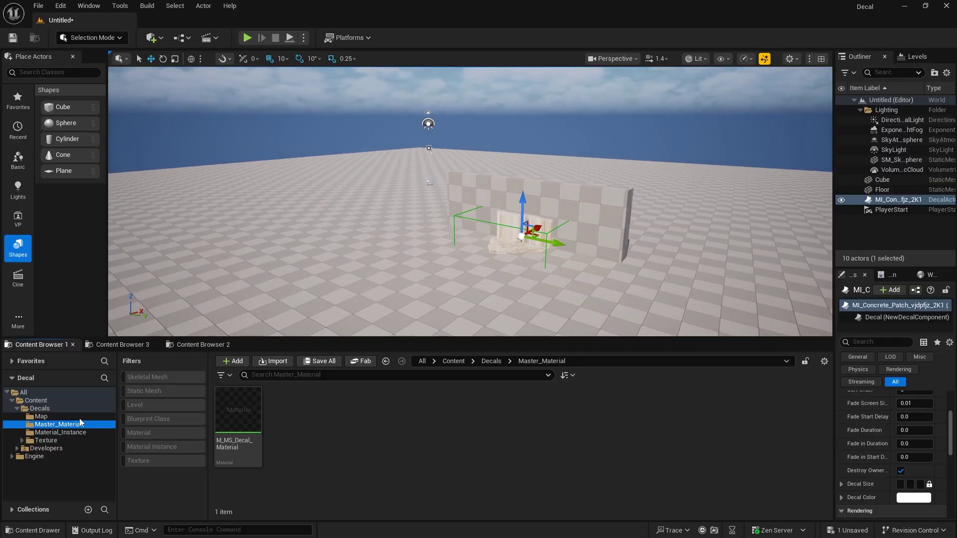
click(253, 423)
double_click(253, 424)
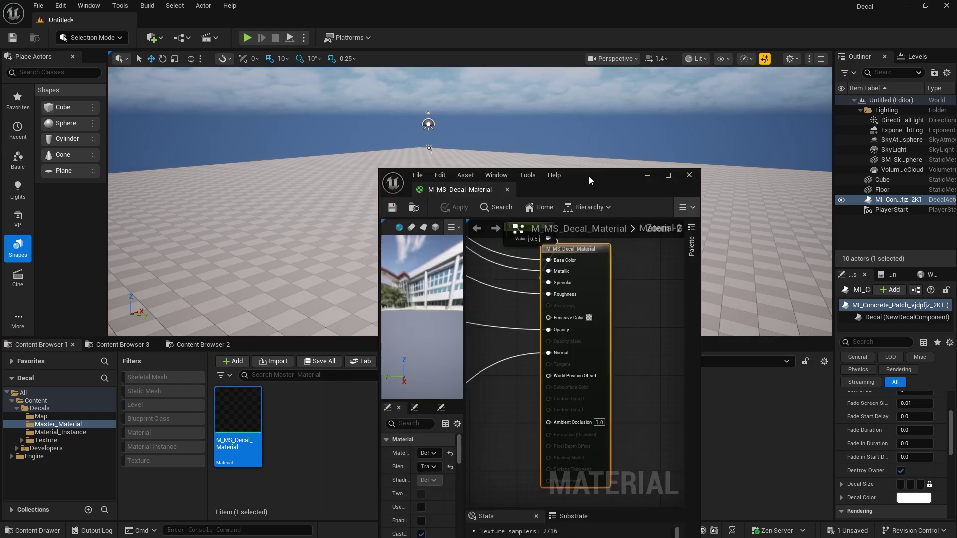
click(680, 177)
Step: Examine the decal master material graph, from the Albedo group and UV manipulations to the Opacity and Normal groups
scroll(631, 213, down, 6)
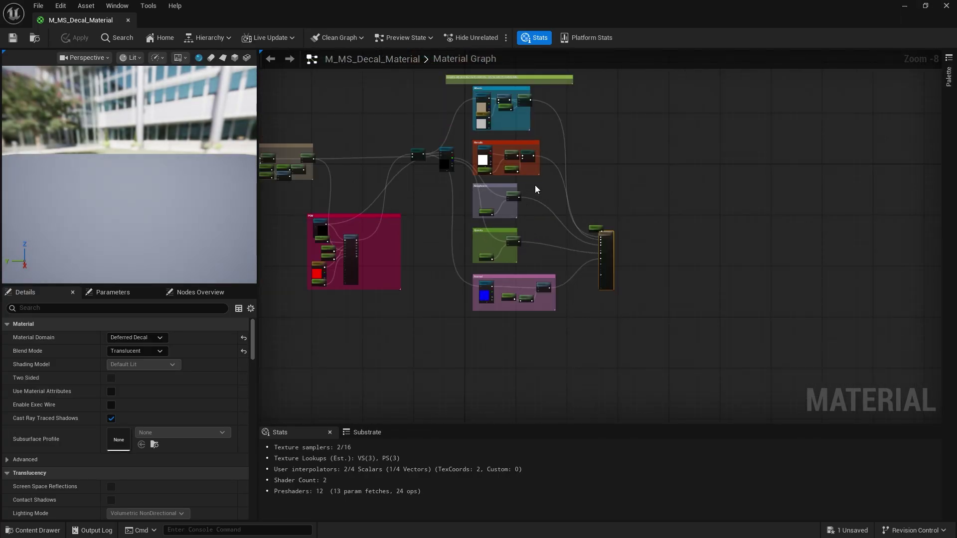
right_drag(535, 185, 622, 252)
scroll(573, 189, up, 4)
right_drag(694, 216, 821, 307)
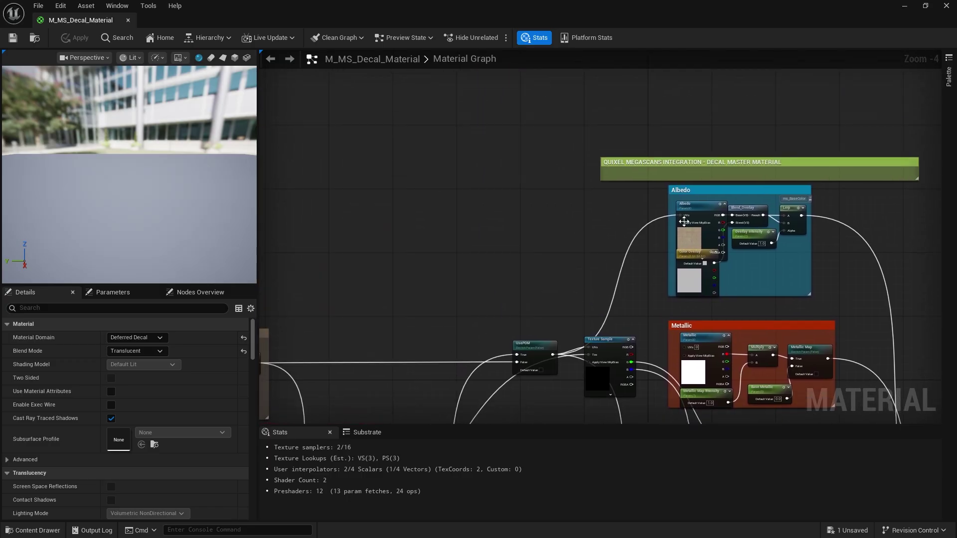
scroll(652, 179, up, 3)
right_drag(640, 238, 518, 196)
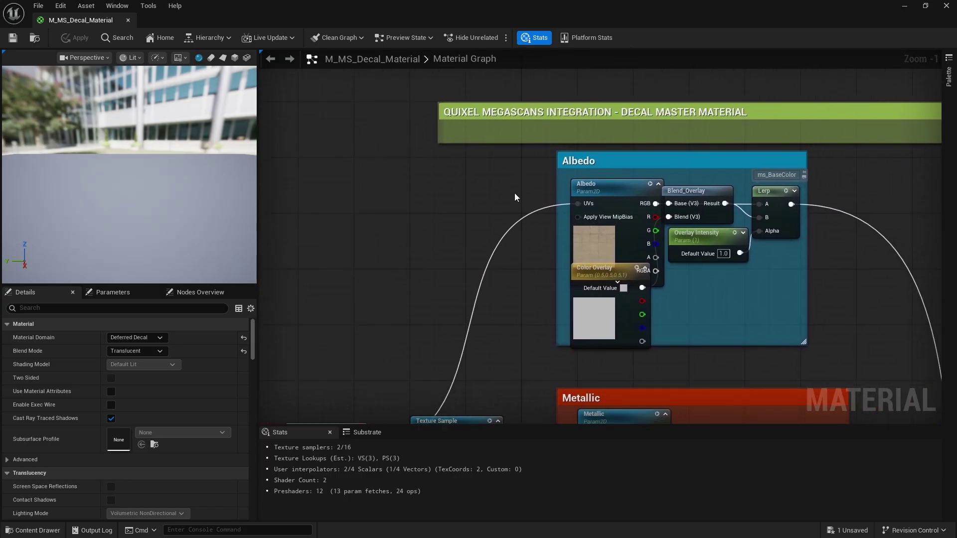
scroll(490, 208, down, 1)
right_drag(416, 204, 940, 59)
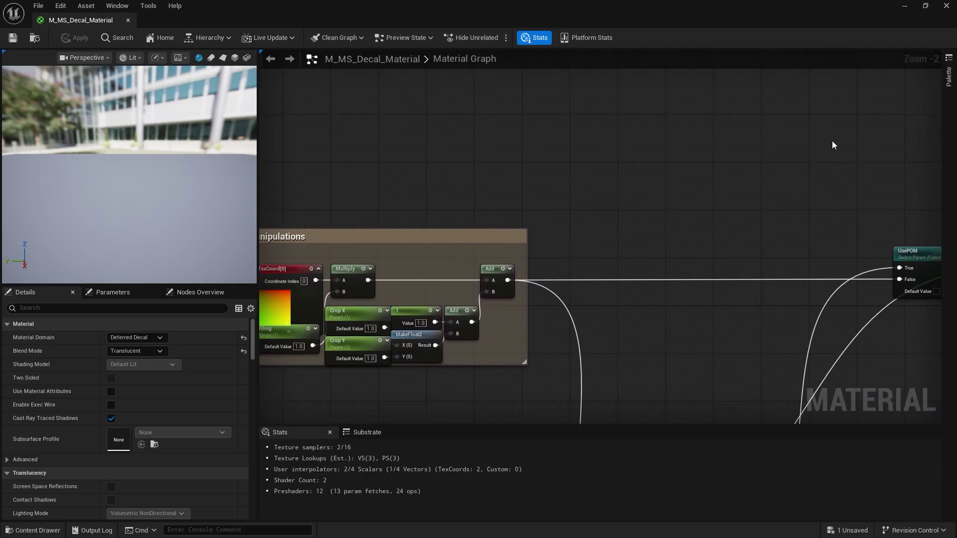
scroll(864, 251, down, 2)
right_drag(864, 252, 351, 109)
scroll(729, 277, down, 2)
right_drag(730, 277, 533, 187)
scroll(523, 169, up, 4)
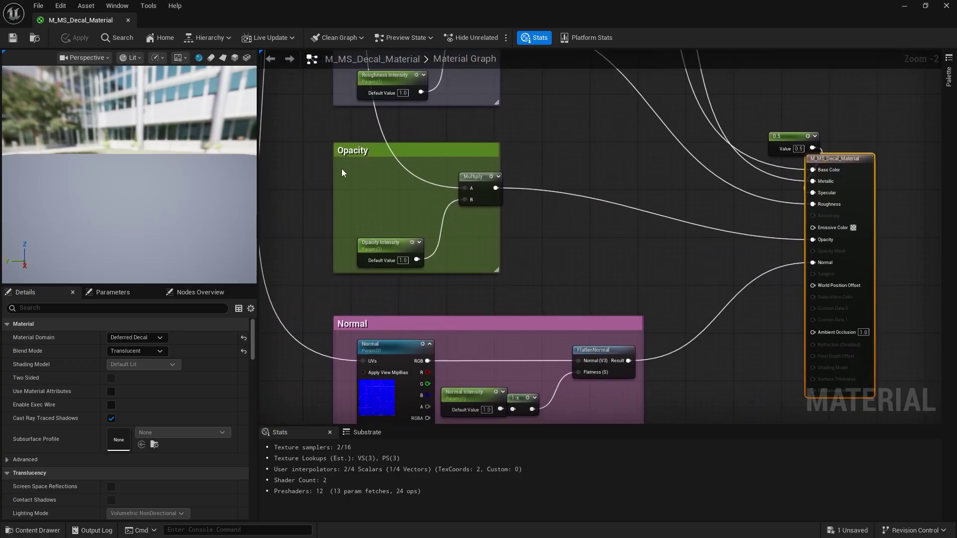
Step: Move the material output node slightly farther away from the parameter groups
drag(846, 158, 888, 147)
right_drag(464, 227, 756, 70)
scroll(571, 171, down, 2)
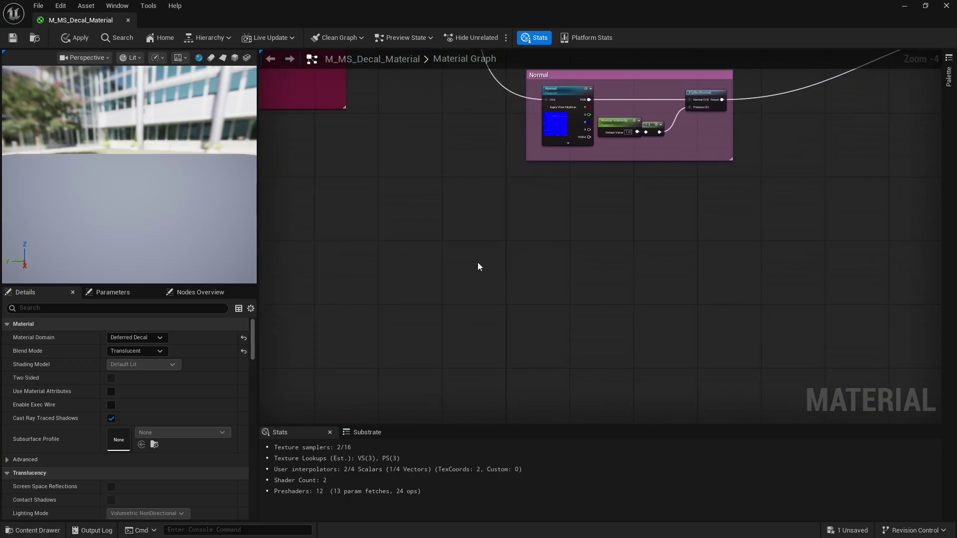
Step: Add a SceneTexture node in the empty area below the Normal group and set its Scene Texture Id to WorldNormal
right_drag(477, 262, 497, 232)
right_click(497, 231)
text(scene)
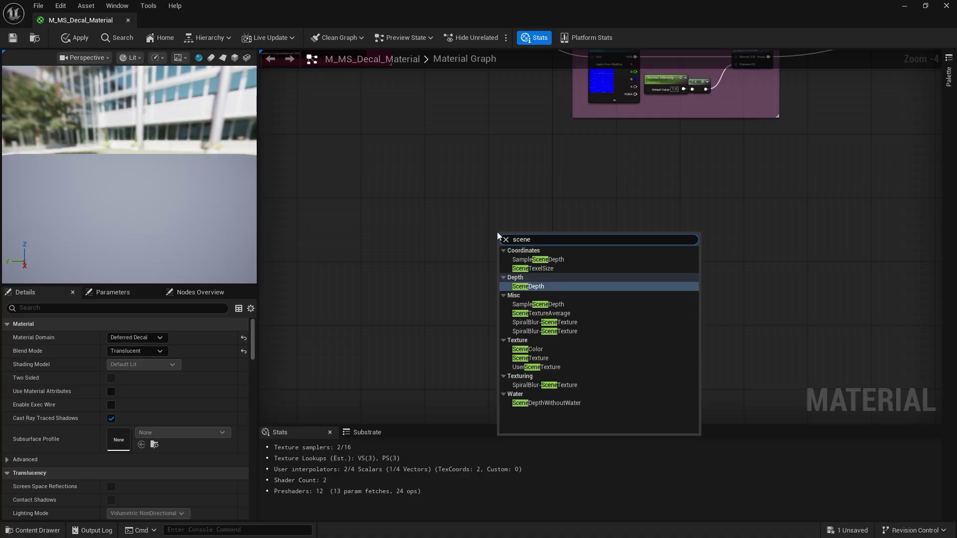
text(t)
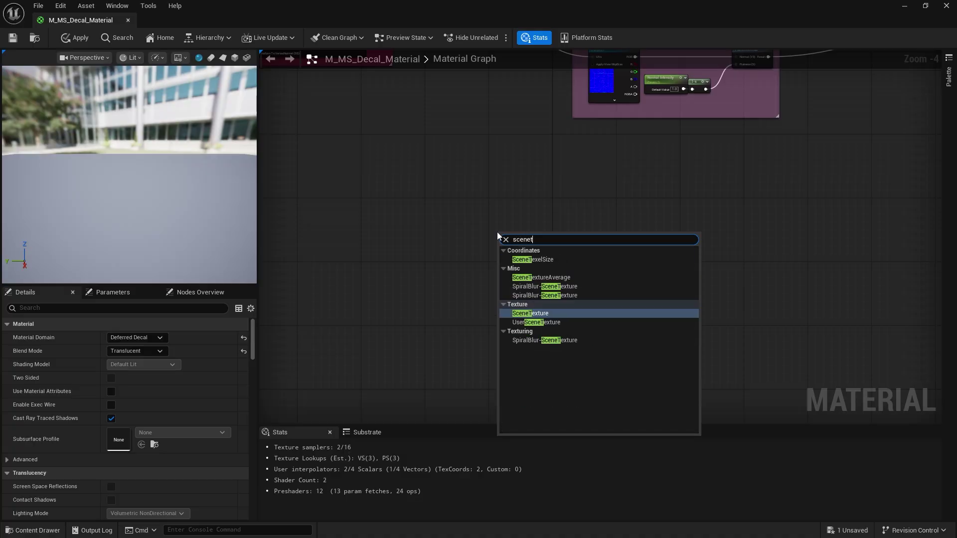
click(546, 313)
scroll(558, 243, up, 2)
drag(476, 223, 456, 216)
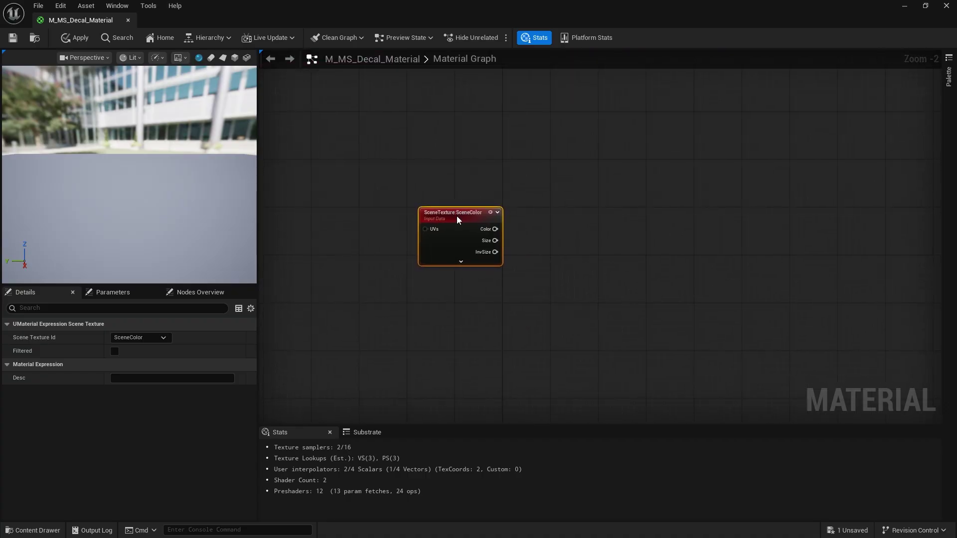
click(149, 340)
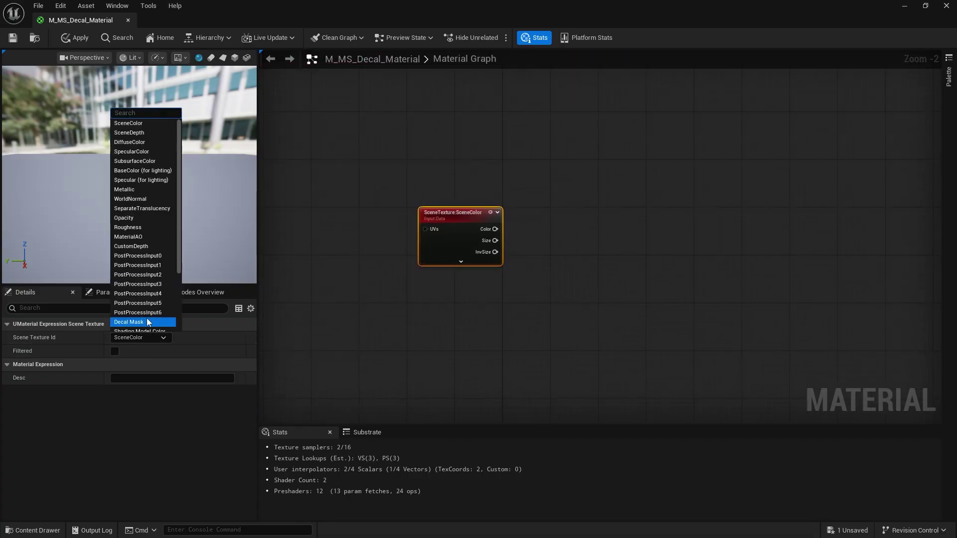
click(145, 198)
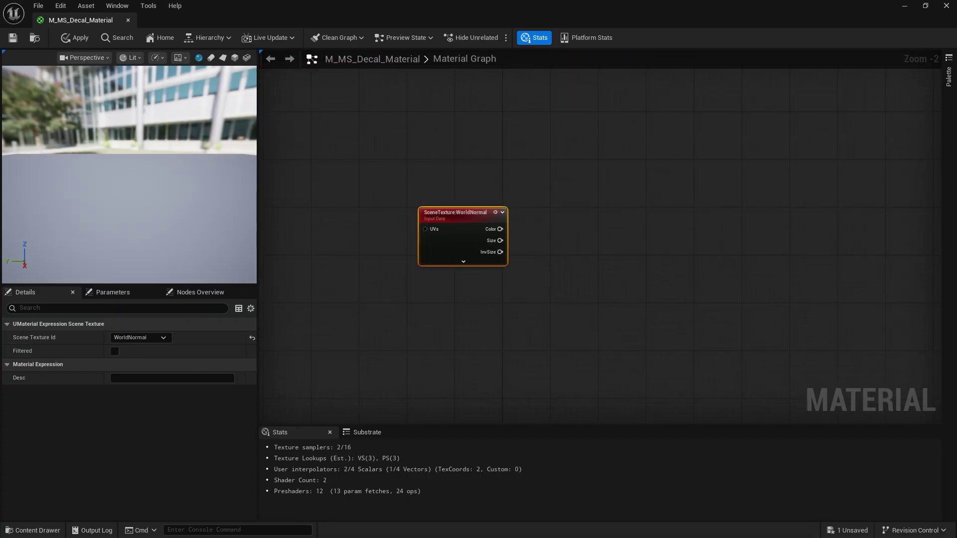
Step: Add an Abs node fed by the WorldNormal scene texture's Color output and place it close beside that node
right_drag(630, 216, 553, 205)
drag(425, 216, 515, 214)
text(abs)
key(Return)
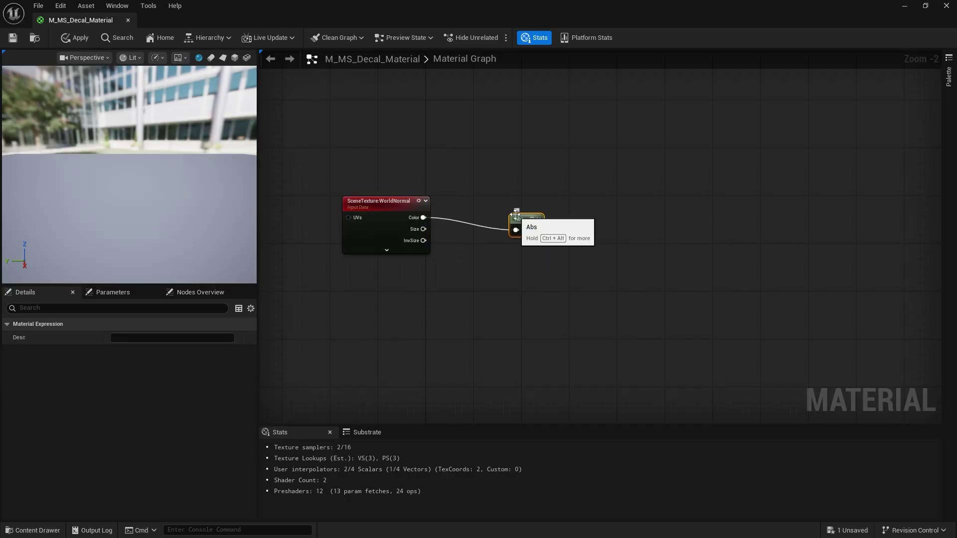
drag(527, 222, 480, 211)
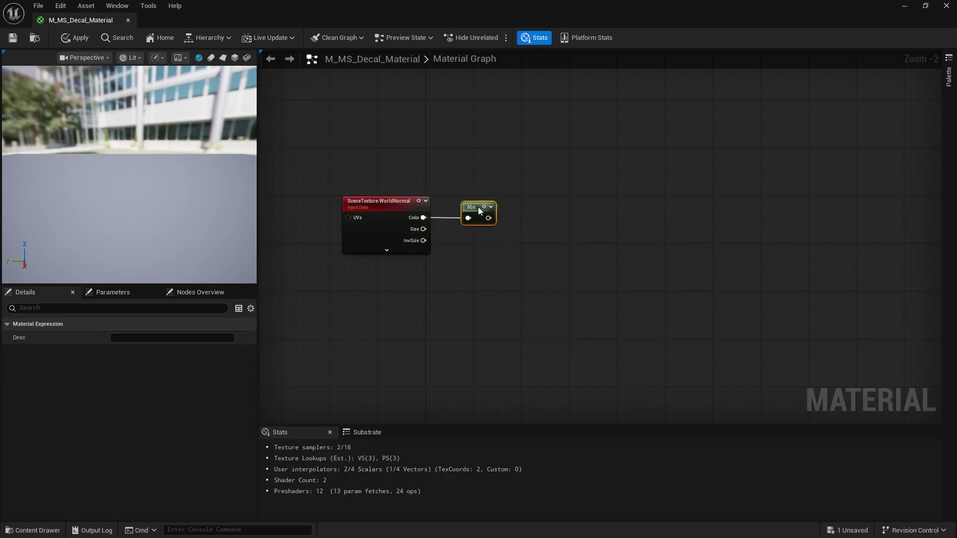
Step: Add an ObjectOrientation node below the WorldNormal scene texture
right_drag(494, 285, 495, 247)
right_click(401, 303)
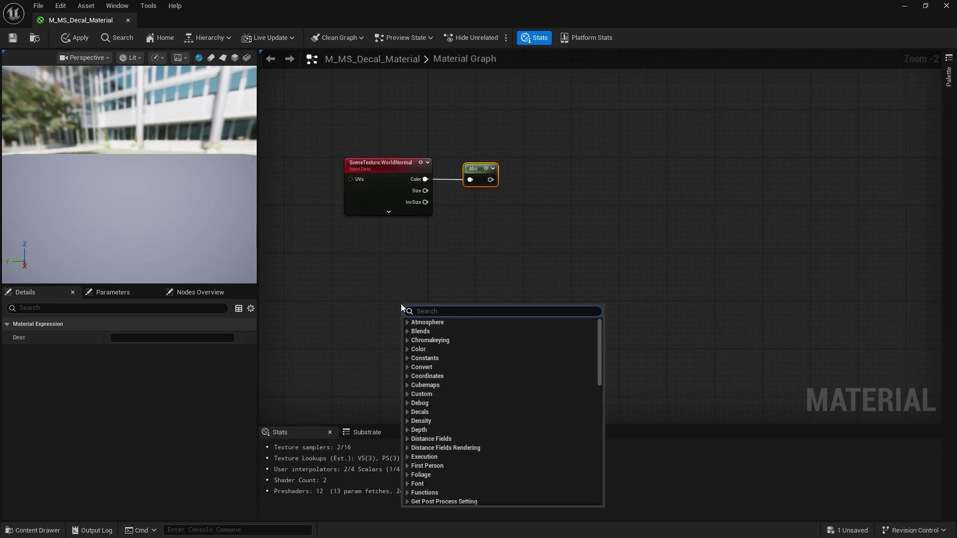
text(object)
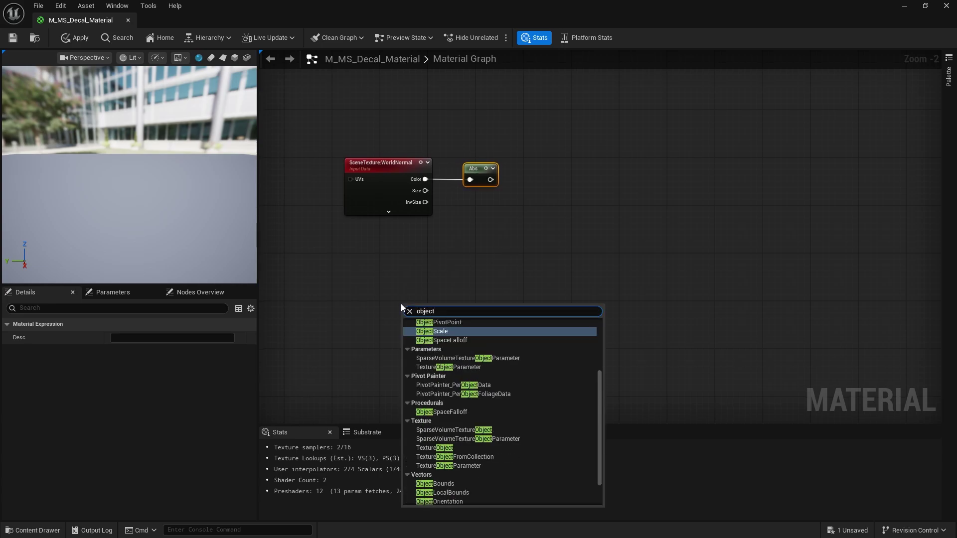
text(ori)
key(Return)
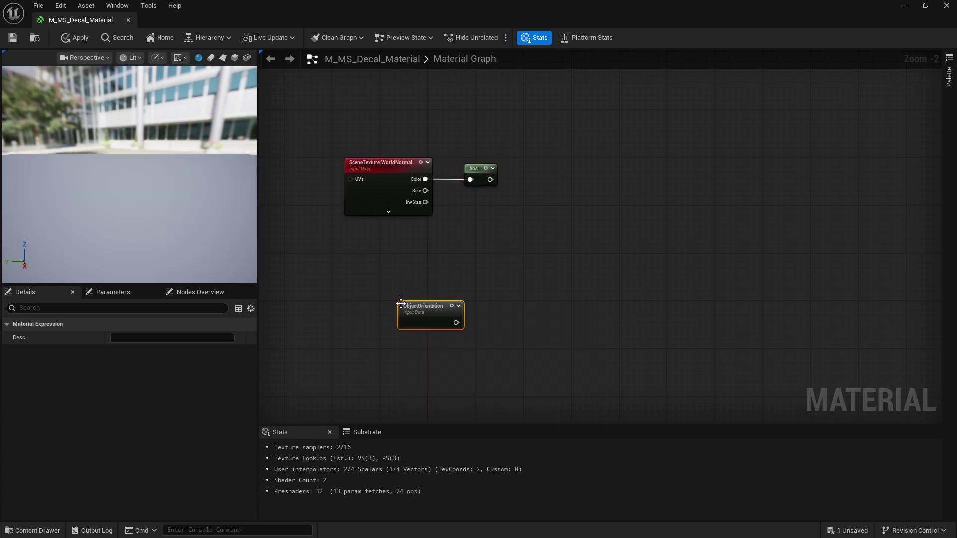
scroll(455, 271, up, 2)
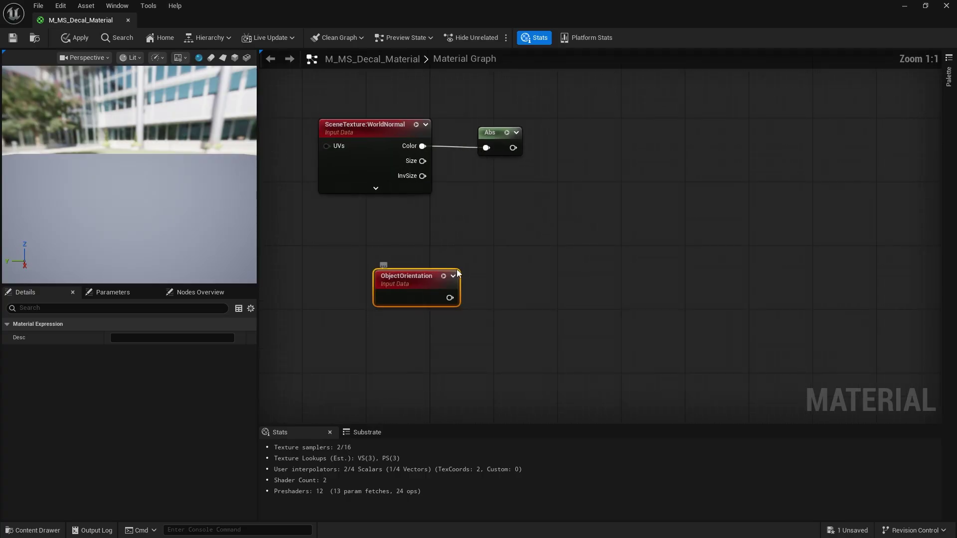
Step: Duplicate the Abs node, connect ObjectOrientation to the copy and align it beside that node
click(494, 131)
key(ctrl+d)
drag(528, 155, 520, 274)
drag(466, 298, 509, 284)
drag(509, 274, 493, 289)
Step: Add a DotProduct node with the WorldNormal Abs connected to A and the ObjectOrientation Abs connected to B
right_drag(559, 177, 532, 191)
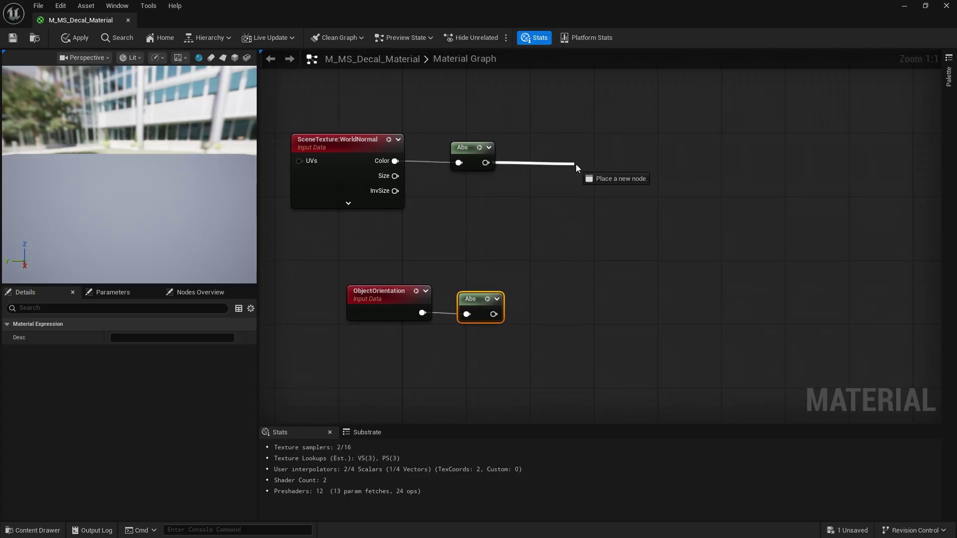
drag(575, 163, 576, 163)
text(dot)
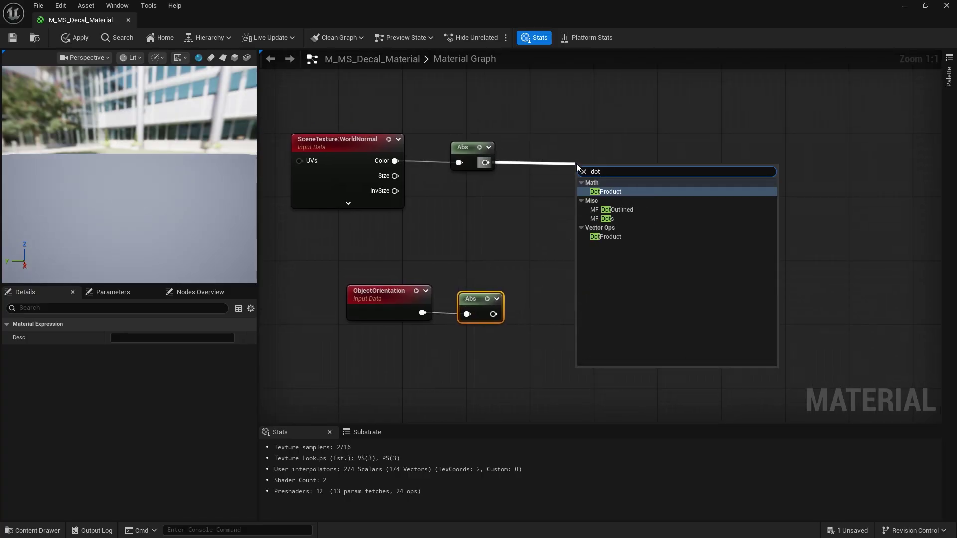
key(Return)
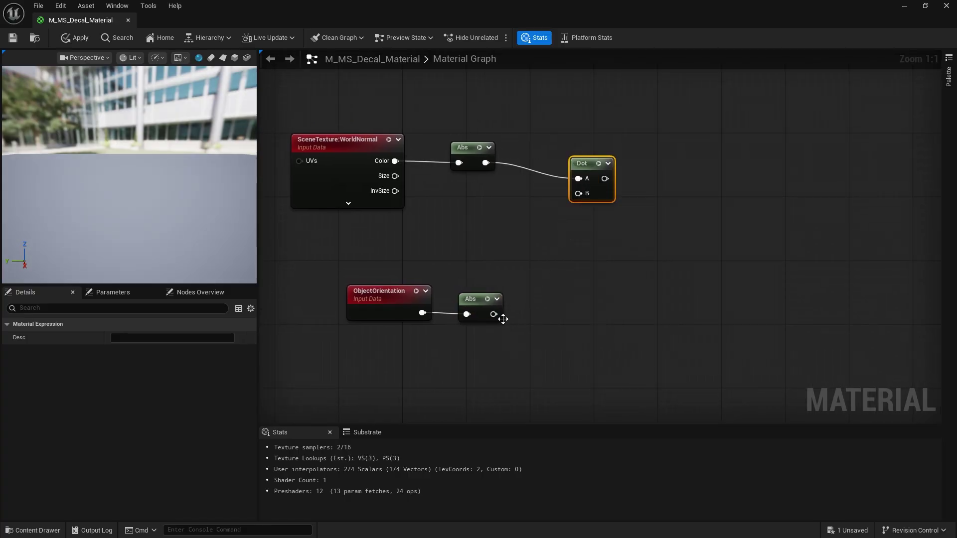
drag(552, 214, 578, 194)
Step: Add an Add node with the Dot node's result connected to its A input
right_drag(694, 234, 521, 244)
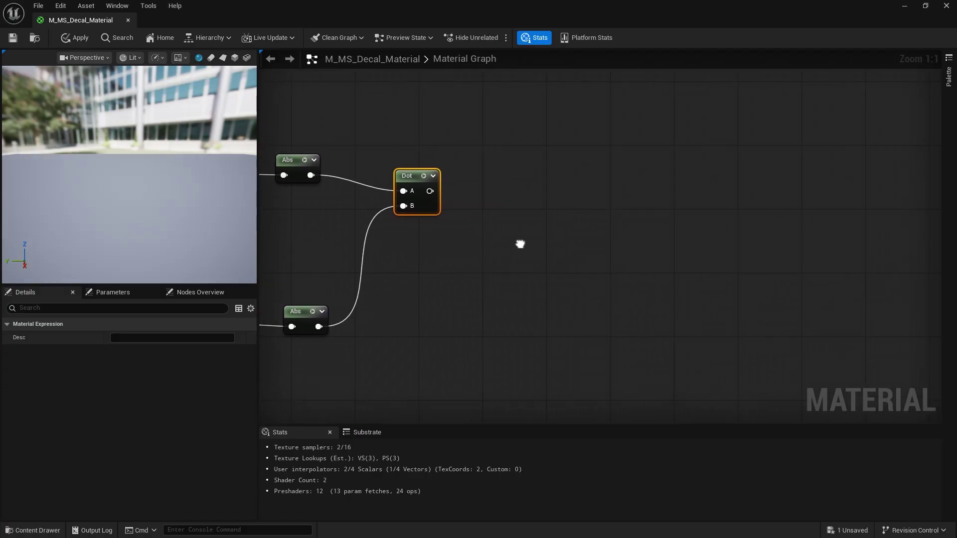
drag(429, 190, 585, 182)
text(add)
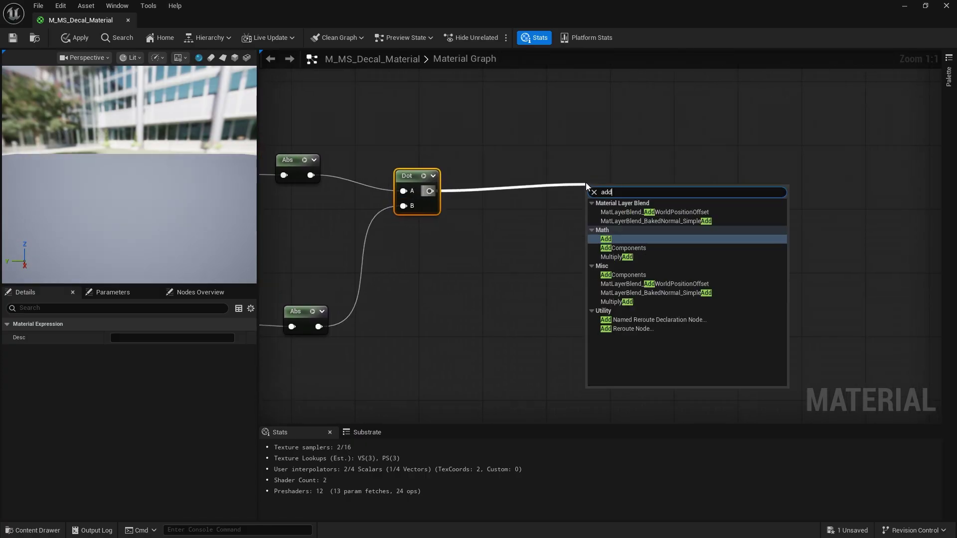
key(Return)
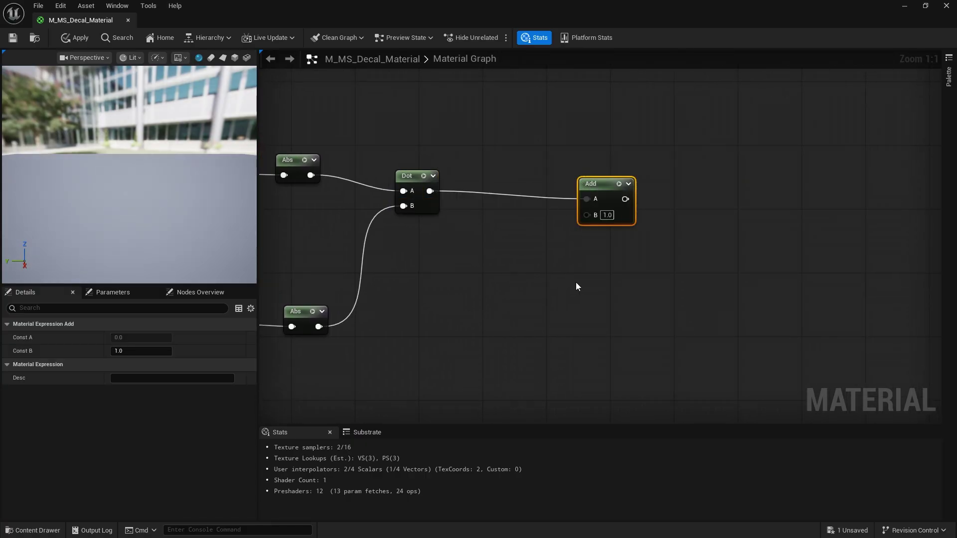
Step: Promote the Add node's B input to a parameter named Height with default value 0.2, placed below the Dot node
right_click(585, 215)
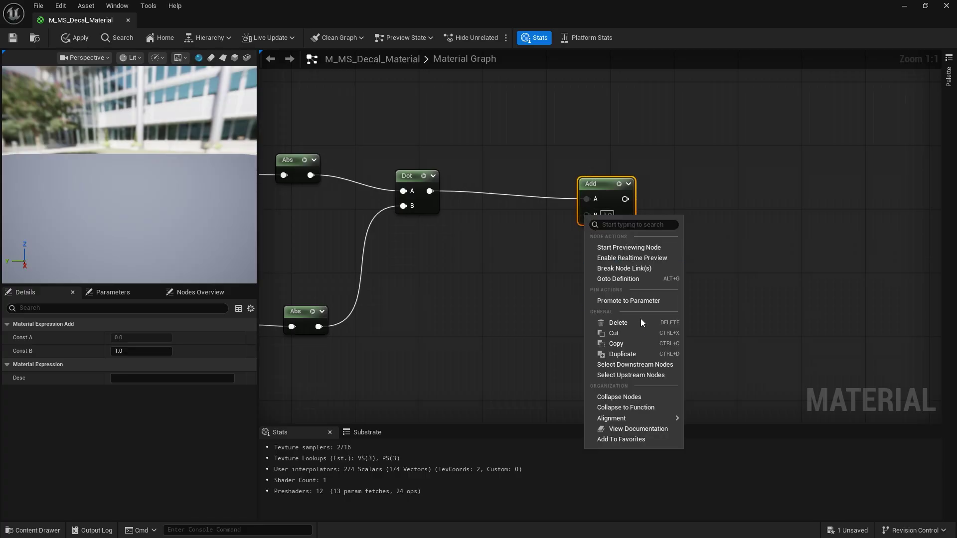
click(632, 300)
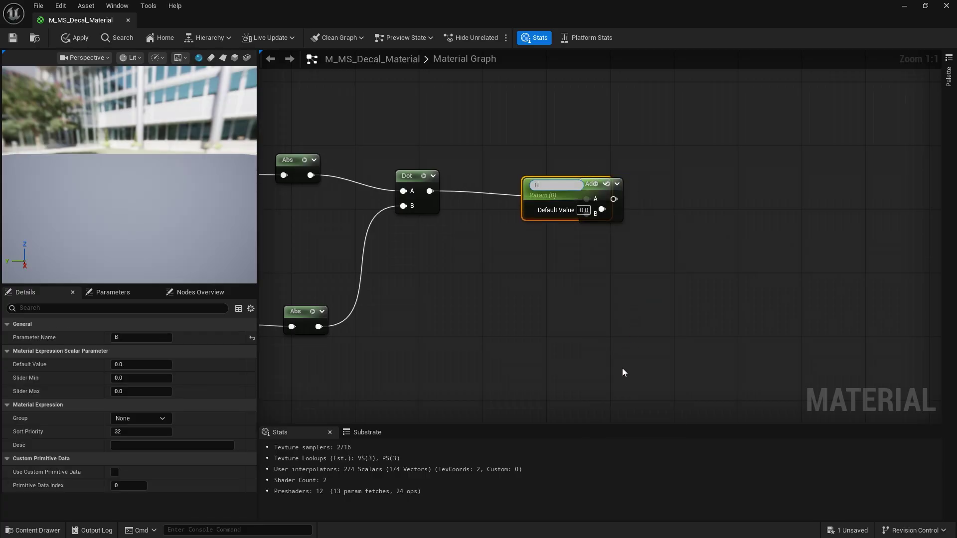
text(Height)
key(Return)
drag(547, 186, 427, 298)
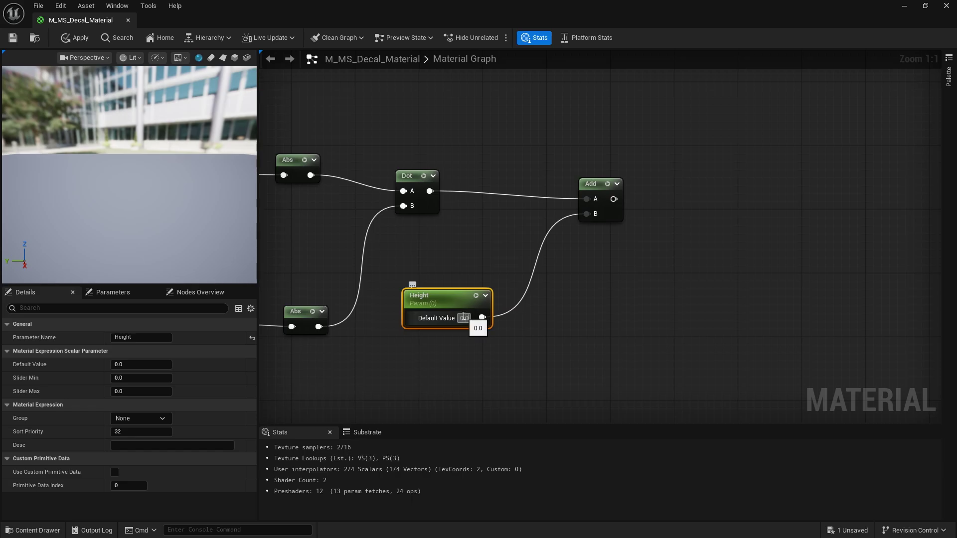
click(518, 259)
Step: Chain a Saturate node and a Round node after the Add node
drag(585, 187, 630, 190)
scroll(739, 257, down, 1)
text(satur)
key(Return)
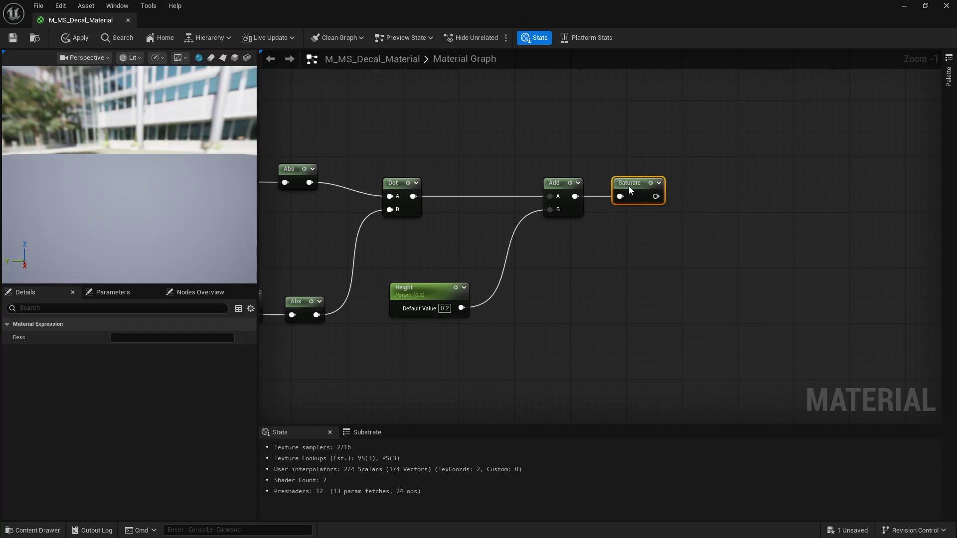
right_drag(735, 239, 574, 264)
drag(598, 232, 599, 232)
text(rou)
key(Return)
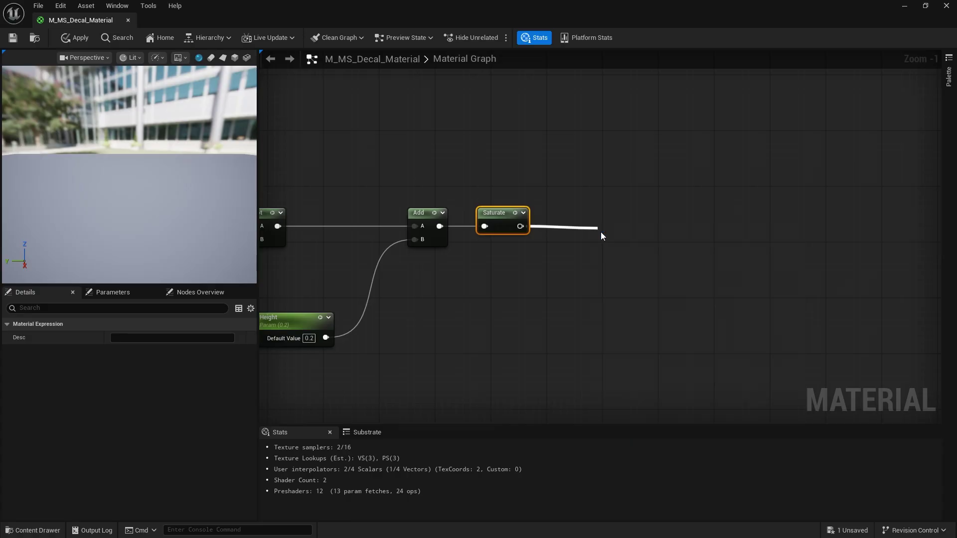
drag(601, 232, 562, 218)
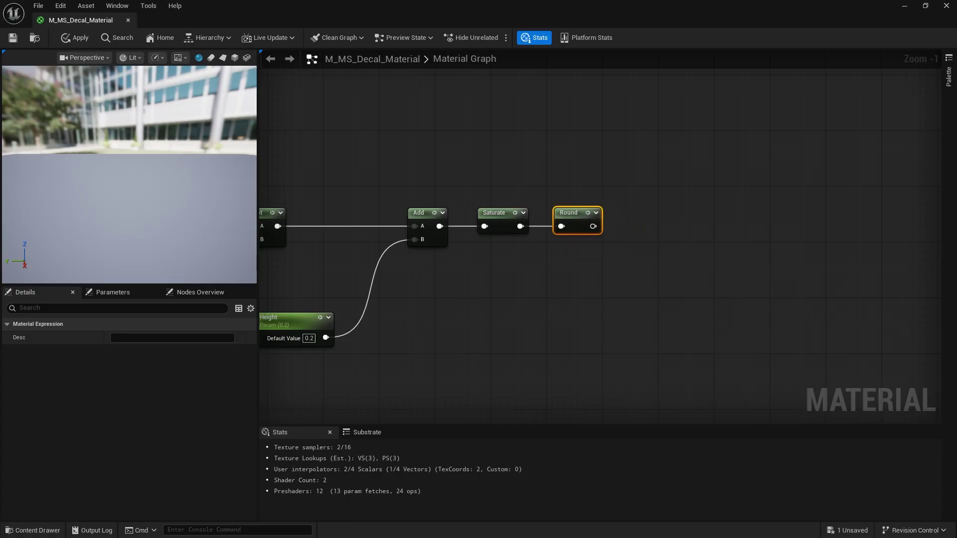
Step: Add a Multiply node taking the green group's Multiply result in A and the Round result in B, feeding the material's Opacity
scroll(647, 211, down, 3)
right_drag(639, 230, 503, 376)
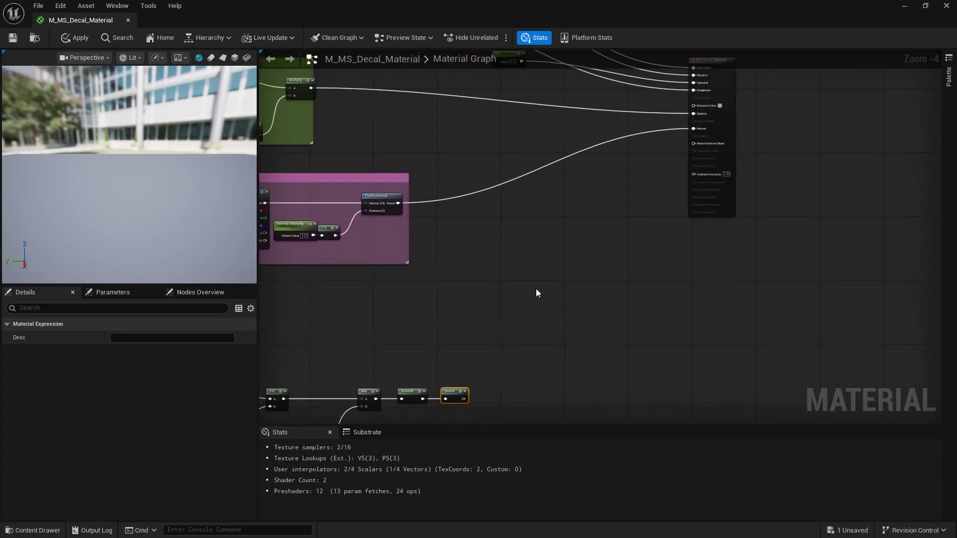
click(498, 212)
drag(500, 214, 500, 112)
drag(310, 87, 527, 118)
drag(463, 399, 512, 313)
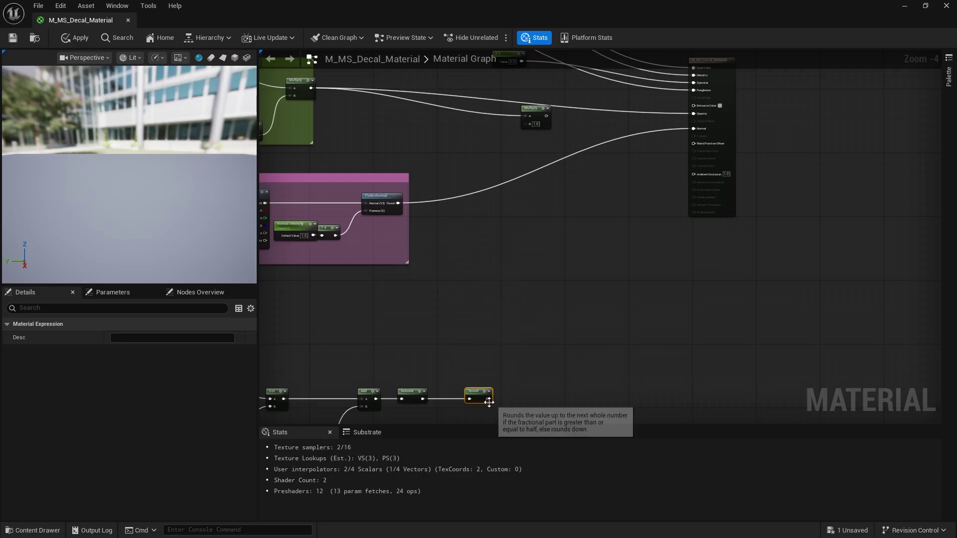
drag(488, 399, 689, 112)
right_drag(500, 135, 567, 243)
scroll(510, 227, up, 1)
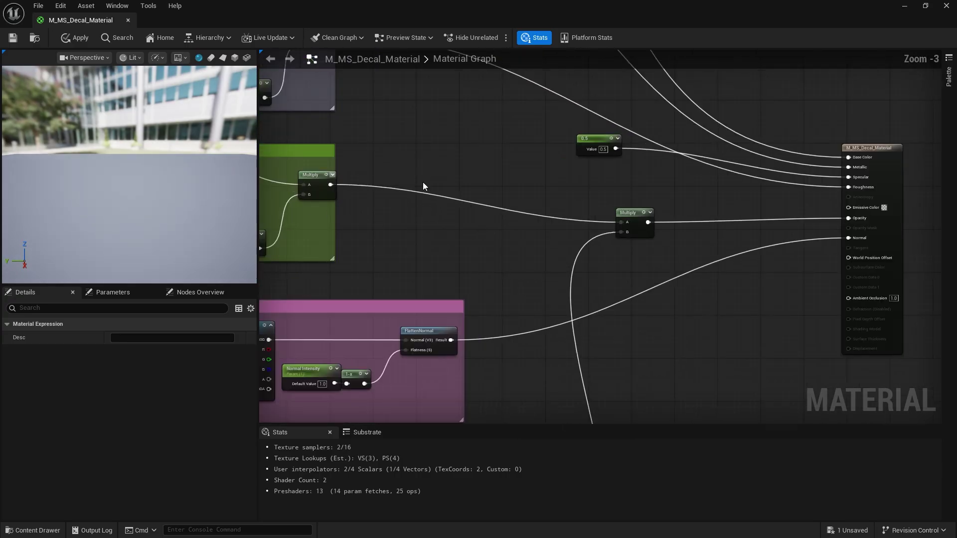
Step: Save the decal material and shrink its window to check the decal in the level viewport
click(13, 41)
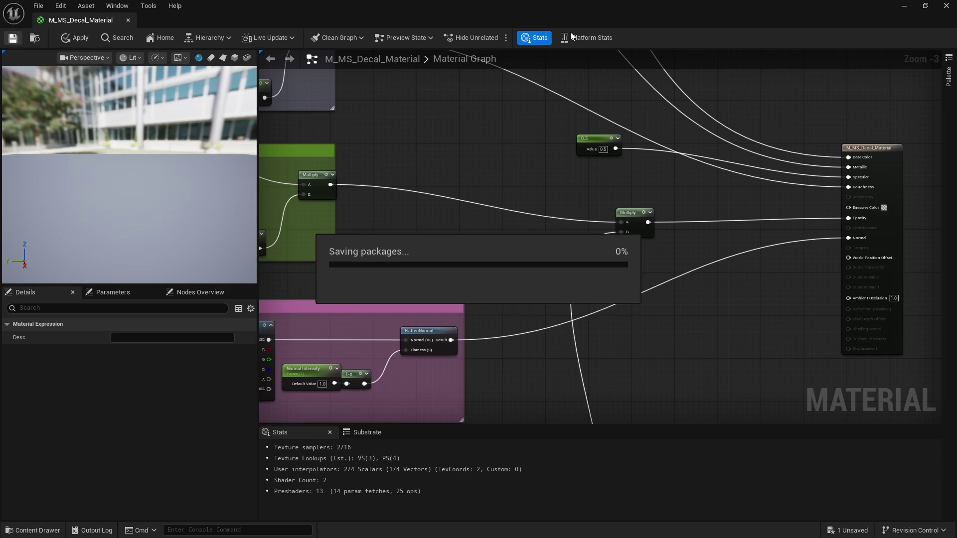
double_click(920, 24)
drag(701, 228, 754, 54)
key(f)
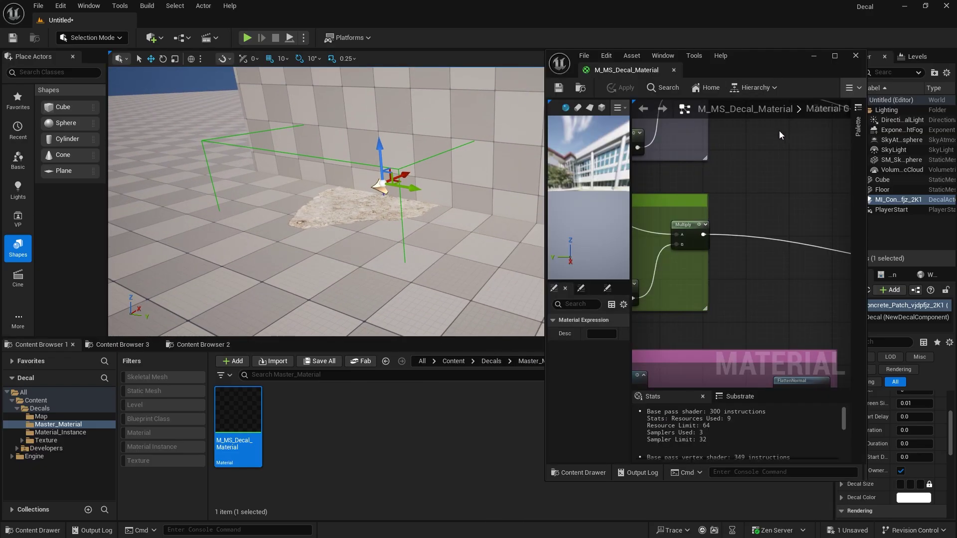
Step: Maximize the material editor and add a StaticSwitchParameter node named Mesh Mask near the new Multiply node
click(835, 56)
scroll(592, 240, up, 2)
right_click(593, 235)
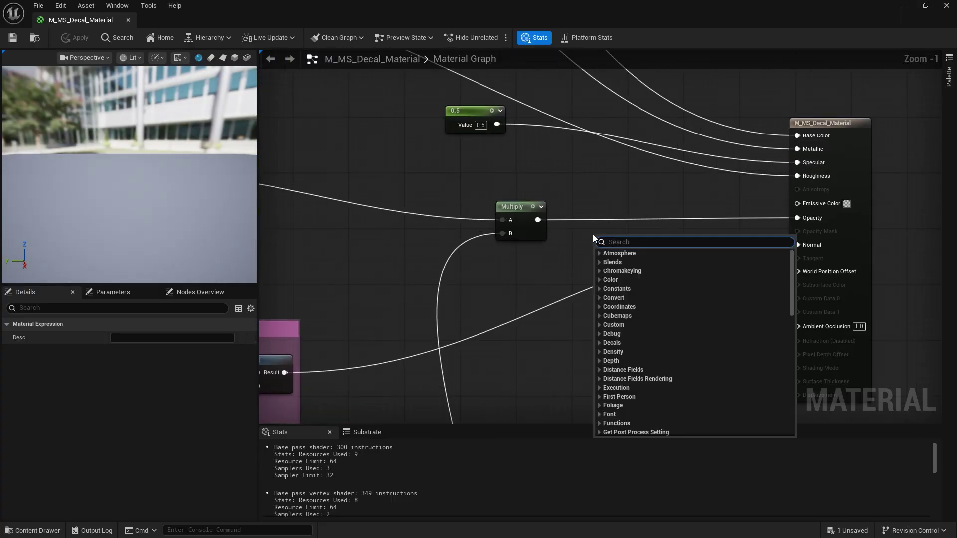
text(swit)
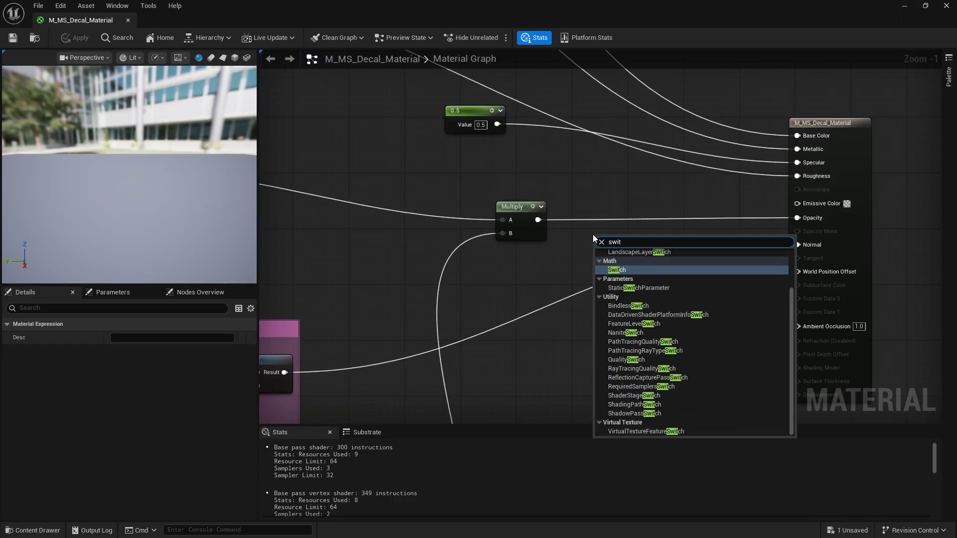
click(648, 287)
text(Mesh Mas)
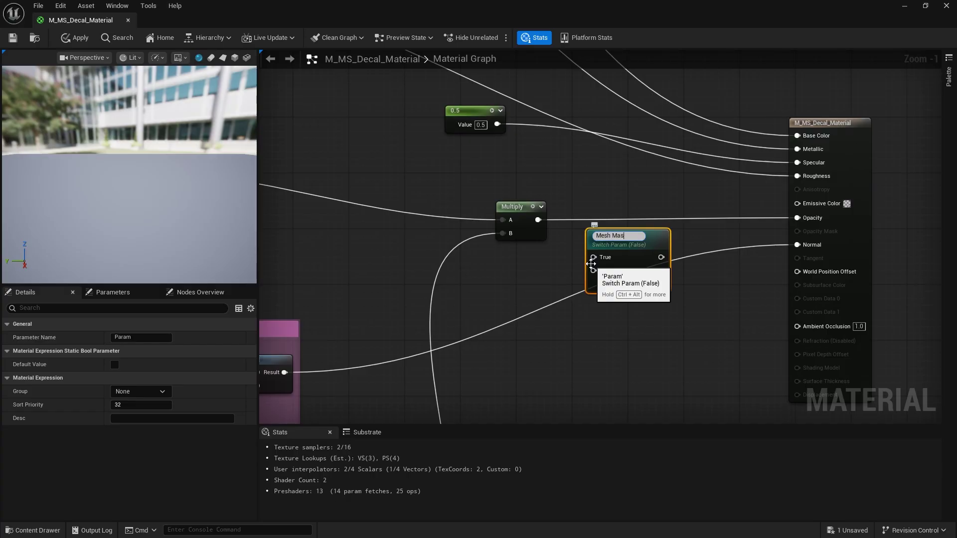
text(k)
key(Return)
Step: Connect the new Multiply to Mesh Mask's True, the green group's result to False and the switch to Opacity, and save
drag(631, 248, 615, 214)
drag(538, 220, 573, 220)
drag(641, 219, 799, 218)
right_drag(378, 199, 600, 207)
drag(348, 178, 794, 241)
right_drag(732, 217, 652, 233)
drag(658, 230, 636, 196)
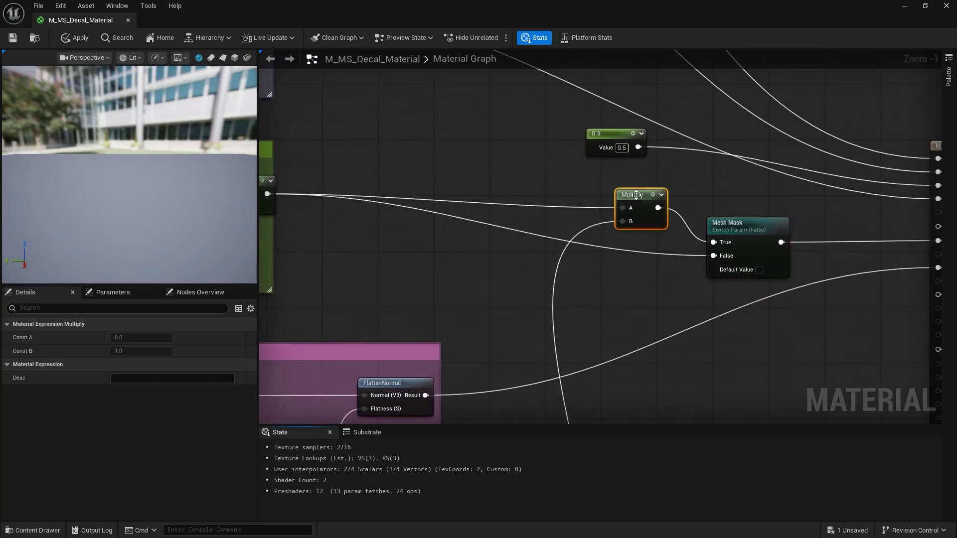
key(ctrl+s)
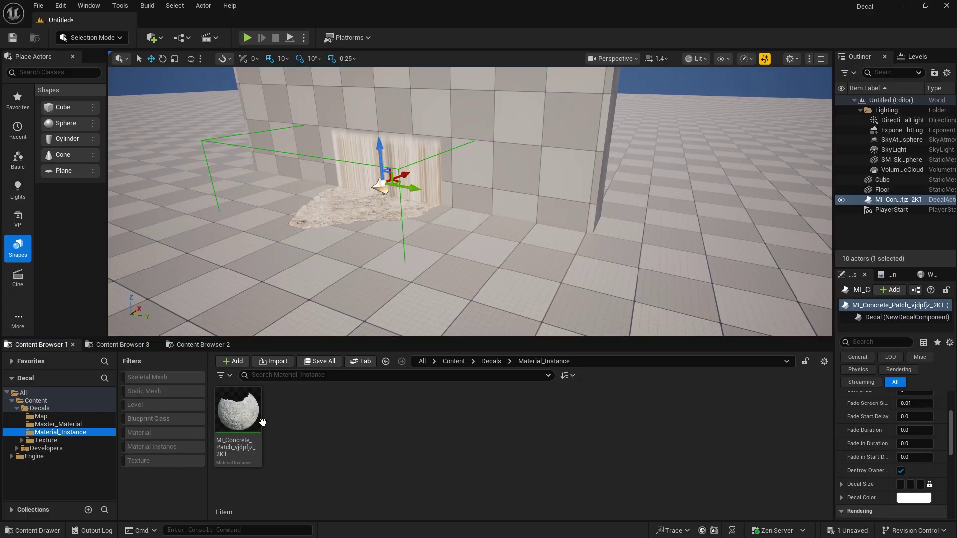
Step: Open the MI_Concrete_Patch material instance and enable its Mesh Mask switch
double_click(239, 411)
click(917, 8)
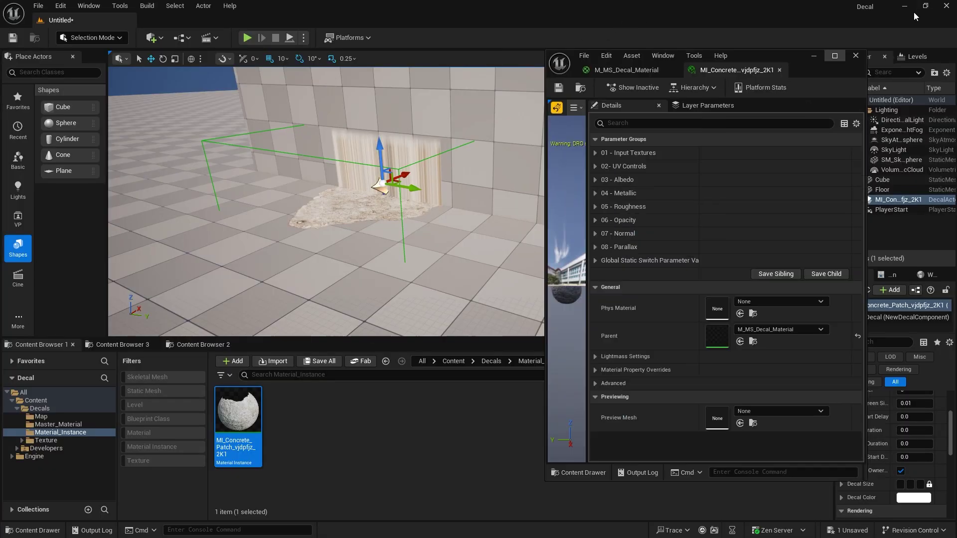
click(596, 261)
click(709, 275)
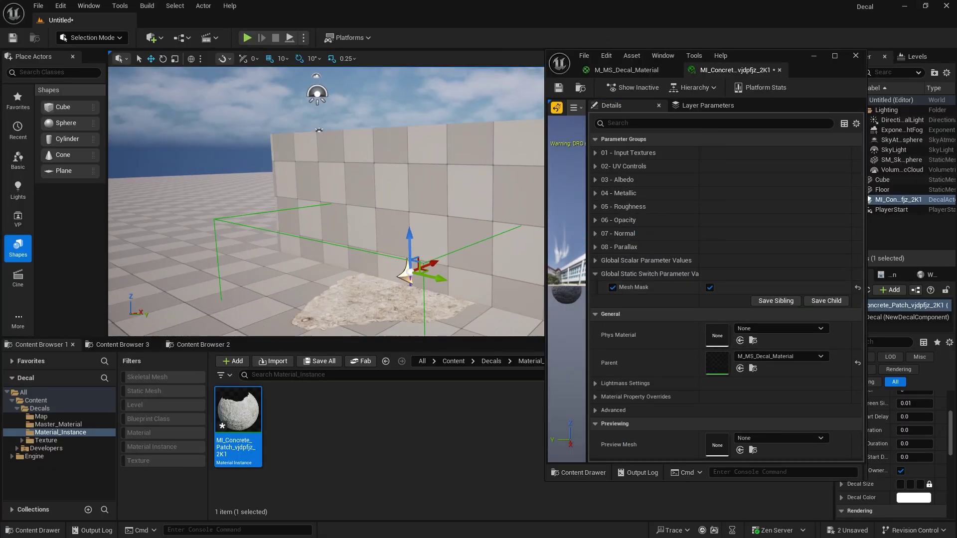
Step: Toggle the Mesh Mask switch off and on again to compare the decal around the wall
right_drag(326, 201, 379, 235)
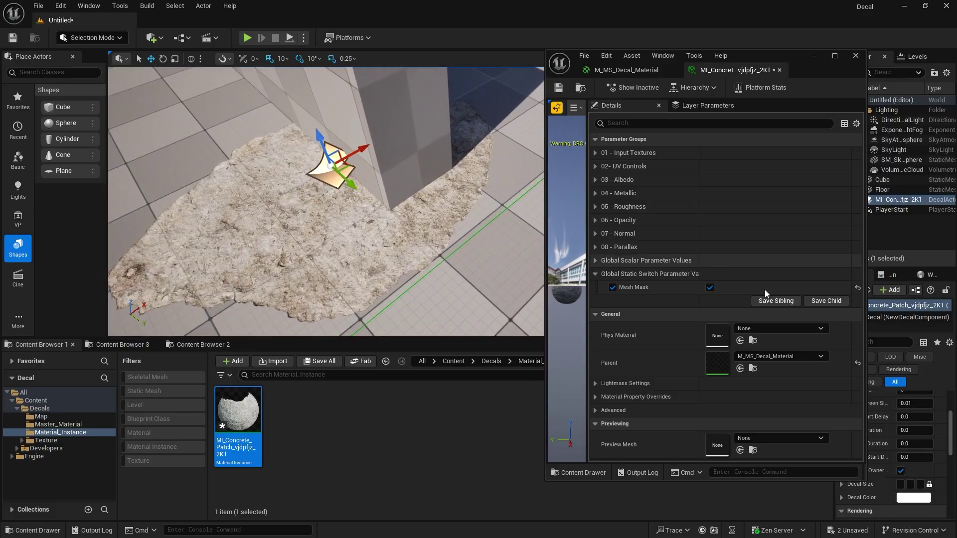
click(708, 287)
click(709, 274)
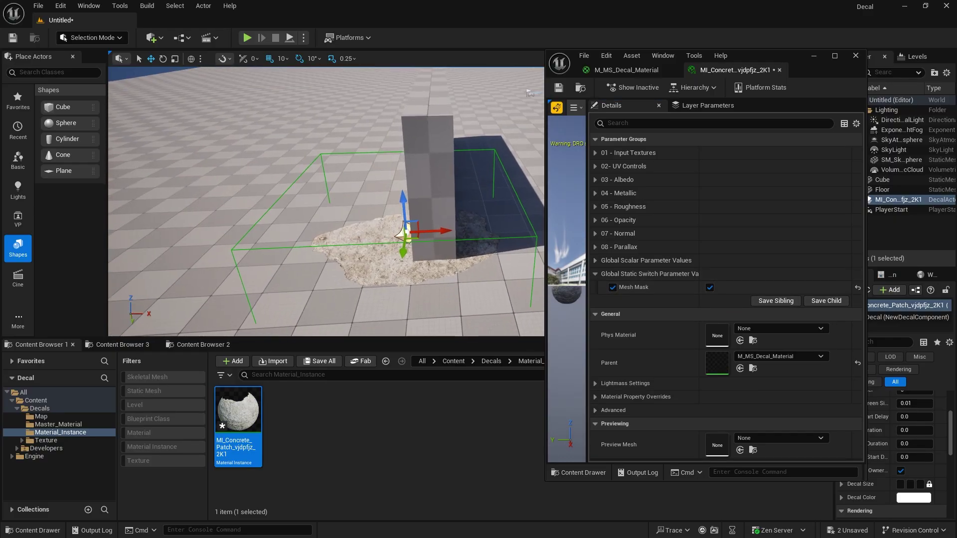
click(709, 288)
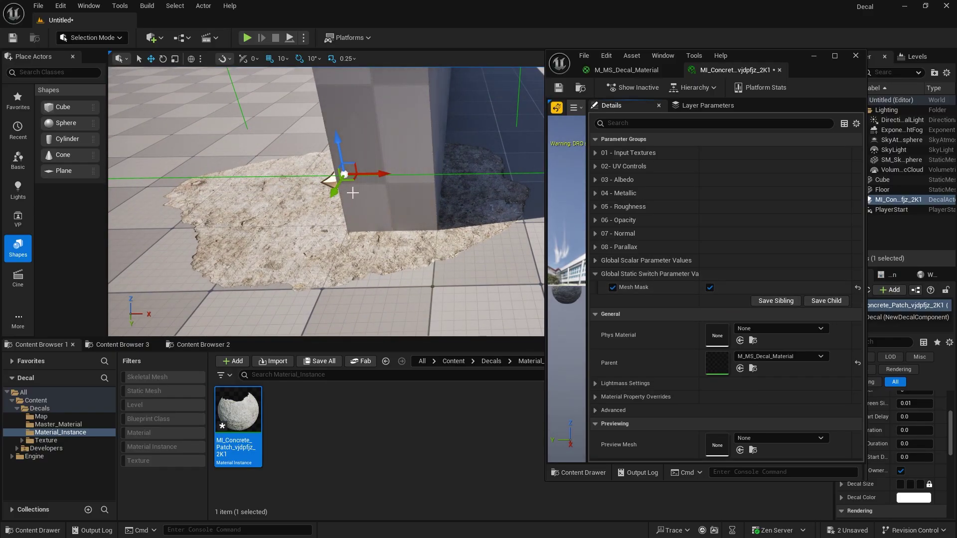
Step: In M_MS_Decal_Material, align the WorldNormal Abs and Dot nodes in one row and move the ObjectOrientation Abs up beneath them
click(627, 70)
click(834, 56)
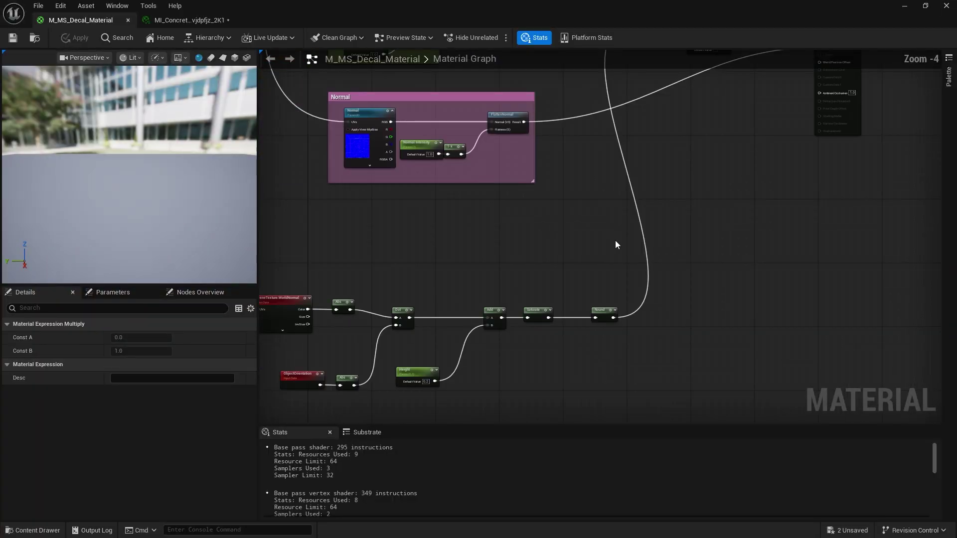
right_drag(619, 303, 711, 277)
click(393, 254)
click(420, 260)
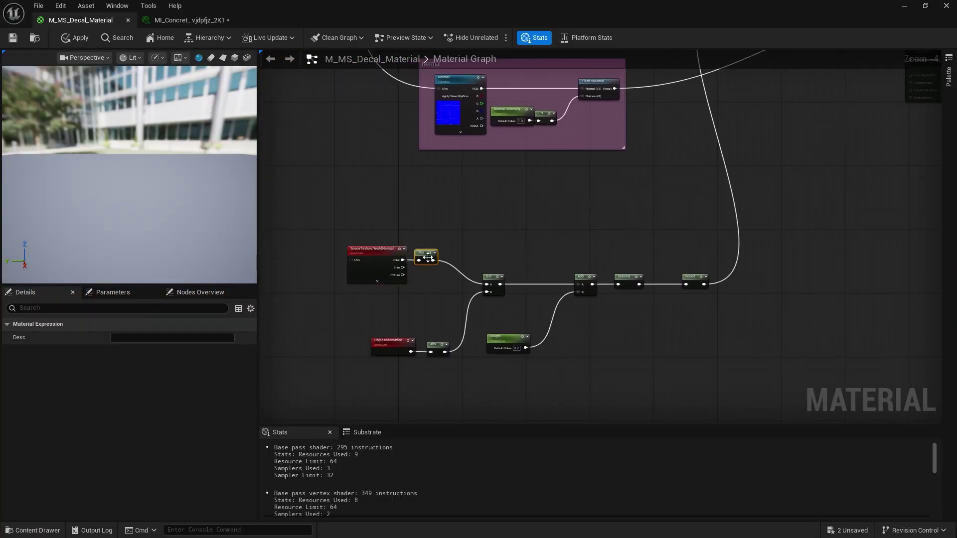
drag(494, 256, 494, 253)
scroll(488, 273, up, 3)
right_drag(487, 273, 566, 260)
drag(473, 381, 474, 296)
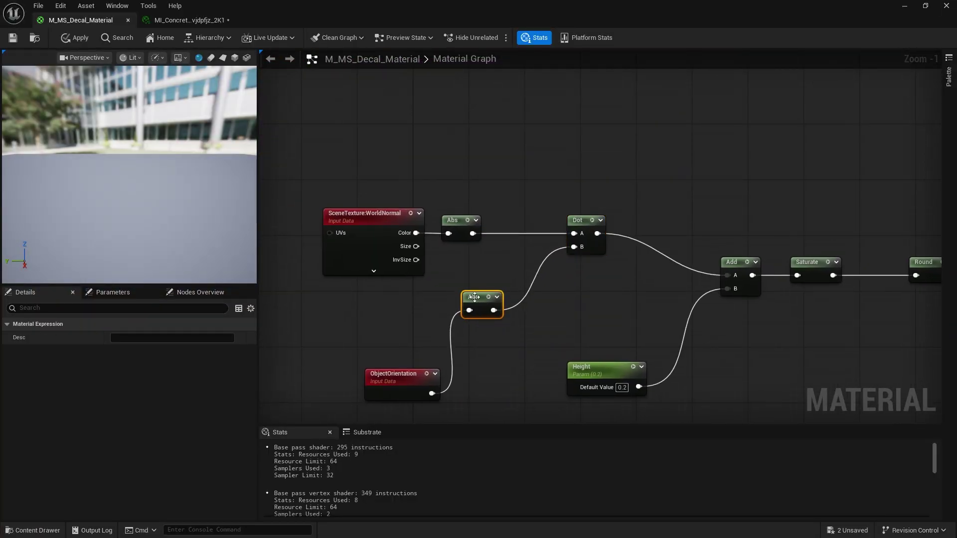
Step: Line up the Add, Saturate and Round nodes with the Dot node and move Height up beneath it
drag(735, 270, 687, 227)
drag(620, 370, 620, 279)
right_drag(707, 279, 625, 328)
drag(727, 309, 685, 268)
right_drag(804, 325, 698, 353)
drag(746, 342, 647, 300)
Step: Add a named reroute declaration called Mesh Mask to the Round node's output
right_drag(763, 319, 601, 266)
drag(499, 258, 573, 263)
text(route)
key(Return)
text(Mesh Mask)
key(Return)
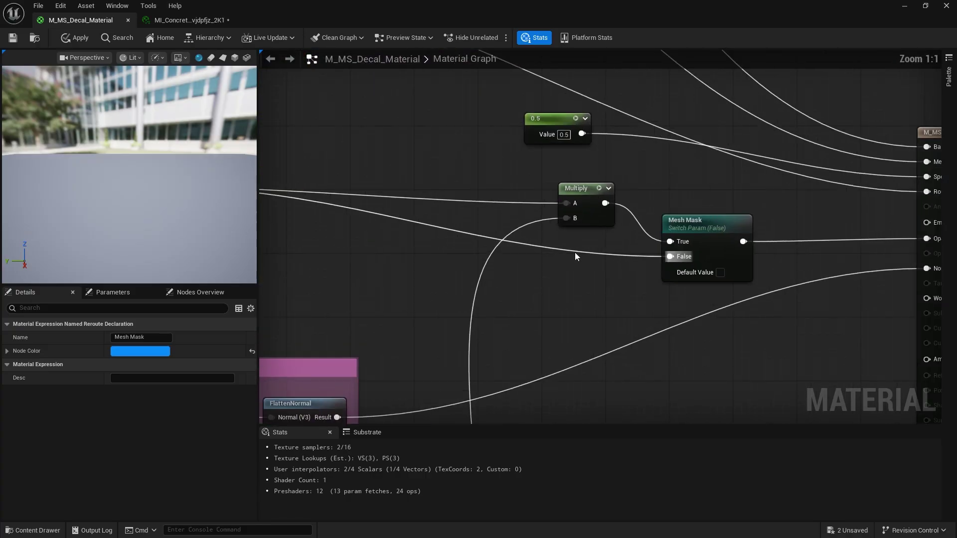
Step: Feed the opacity Multiply's B input from the Mesh Mask named reroute and align the Mesh Mask switch beside the Multiply
drag(566, 217, 529, 232)
click(560, 250)
click(559, 259)
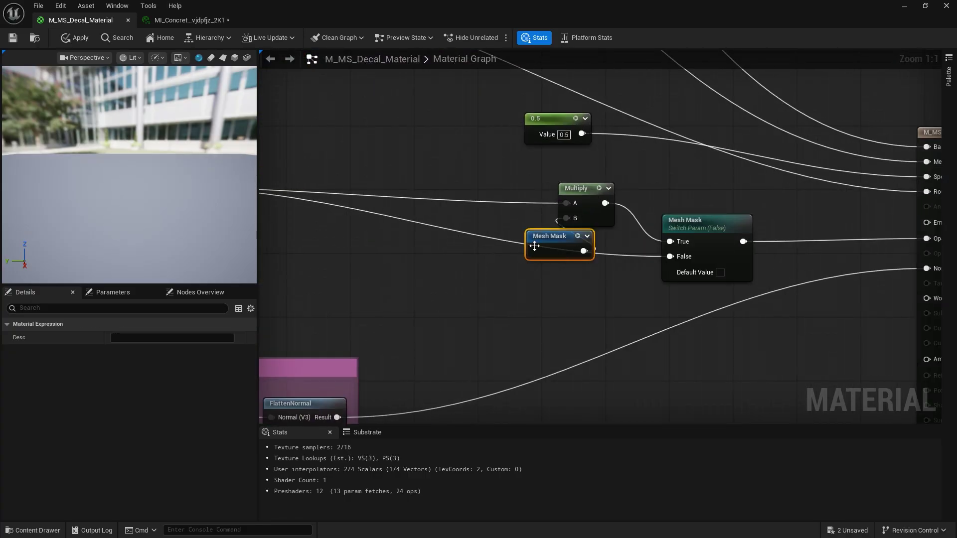
drag(702, 231, 707, 202)
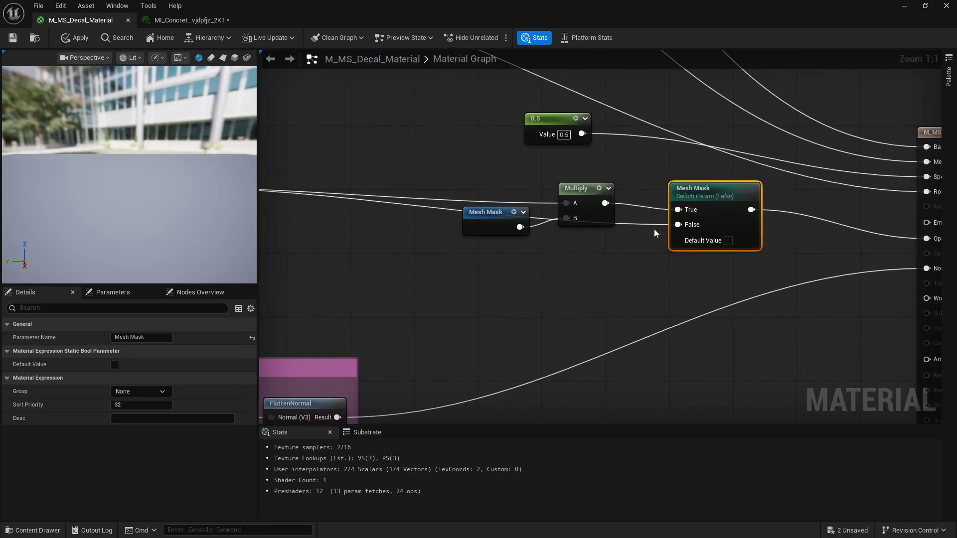
Step: Insert two reroute points on the wire into the Mesh Mask switch's False input and route it below the Multiply
double_click(639, 225)
drag(639, 223, 630, 264)
right_drag(463, 294, 598, 285)
double_click(531, 216)
drag(531, 217, 441, 263)
click(650, 280)
right_drag(651, 280, 525, 266)
Step: Frame the mask nodes in a comment box titled Mesh Mask
scroll(533, 303, down, 7)
right_drag(533, 304, 702, 141)
scroll(533, 304, up, 3)
drag(733, 179, 318, 311)
text(cMesh Mask)
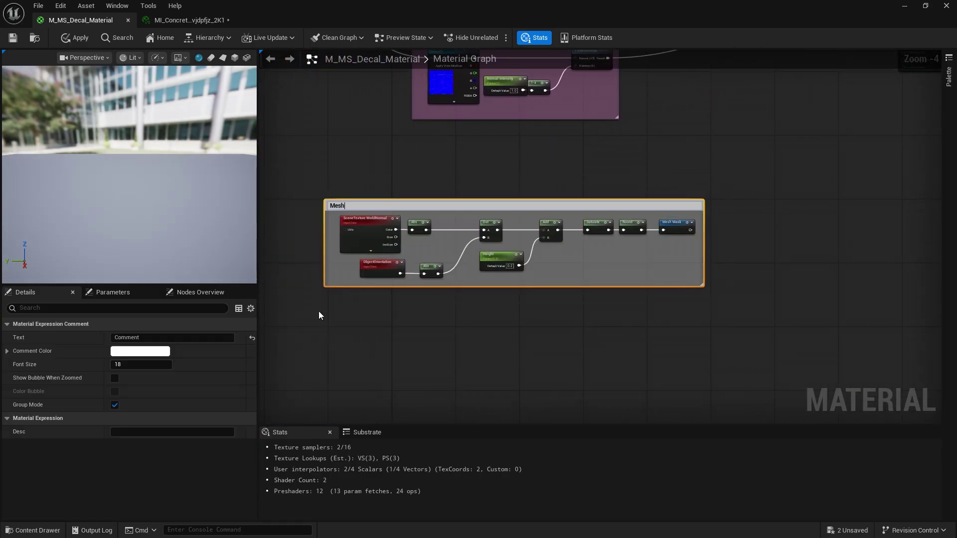
key(Return)
Step: Save the unsaved material instance and level, and return to the level viewport to look over the decal
click(846, 530)
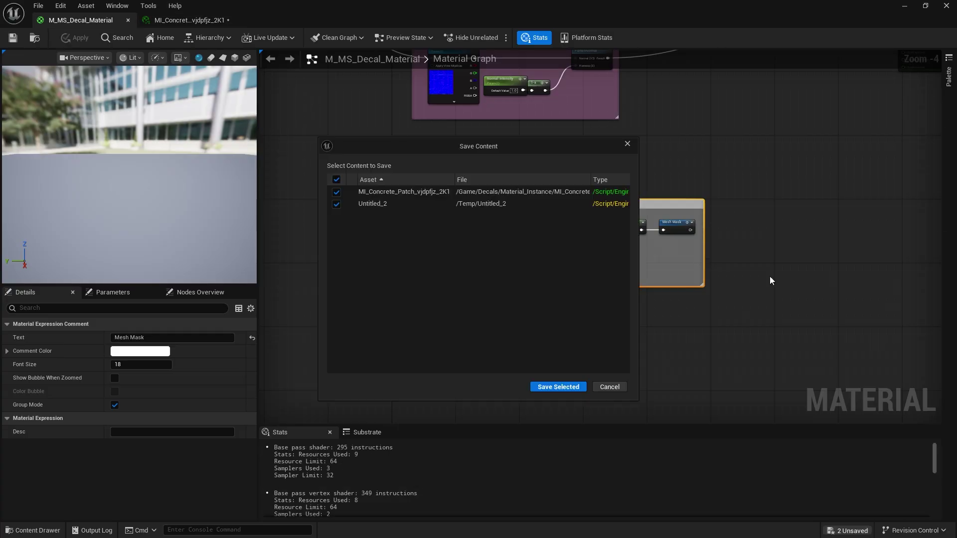
key(Return)
click(902, 5)
key(s)
mouse_move(470, 202)
right_down()
mouse_move(470, 169)
mouse_move(469, 201)
mouse_move(543, 201)
mouse_move(479, 204)
right_up()
scroll(470, 201, up, 3)
key(w)
key(a)
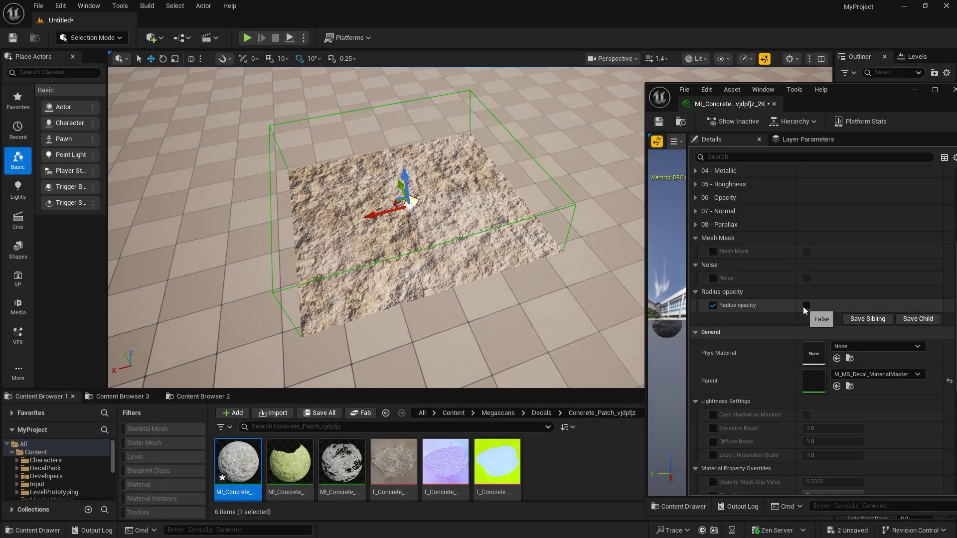
Step: Enable Radius opacity in the concrete instance with Radius Location 0.532, Radius Size 0.468 and Power Opacity about 0.749
click(805, 306)
drag(820, 320, 803, 331)
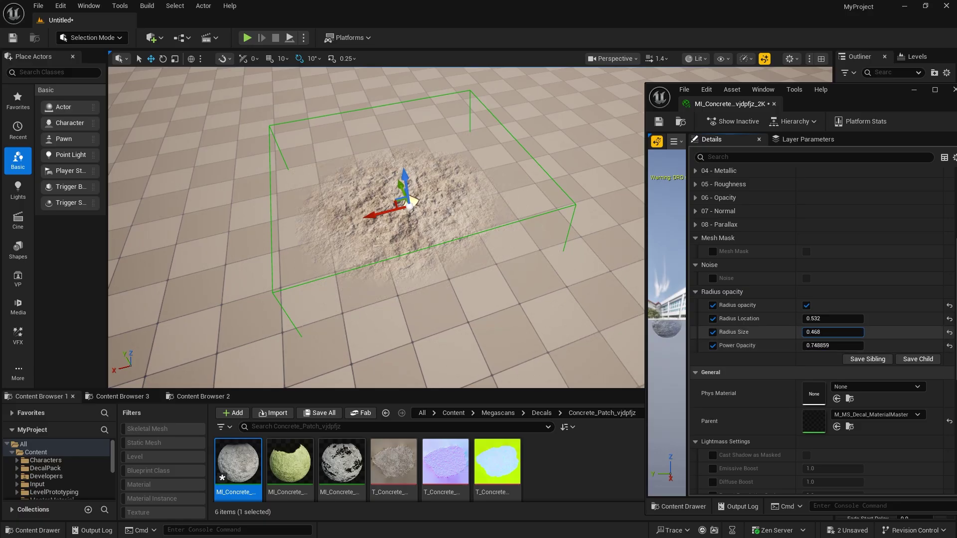
mouse_move(477, 270)
right_down()
mouse_move(491, 289)
mouse_move(461, 276)
mouse_move(476, 264)
right_up()
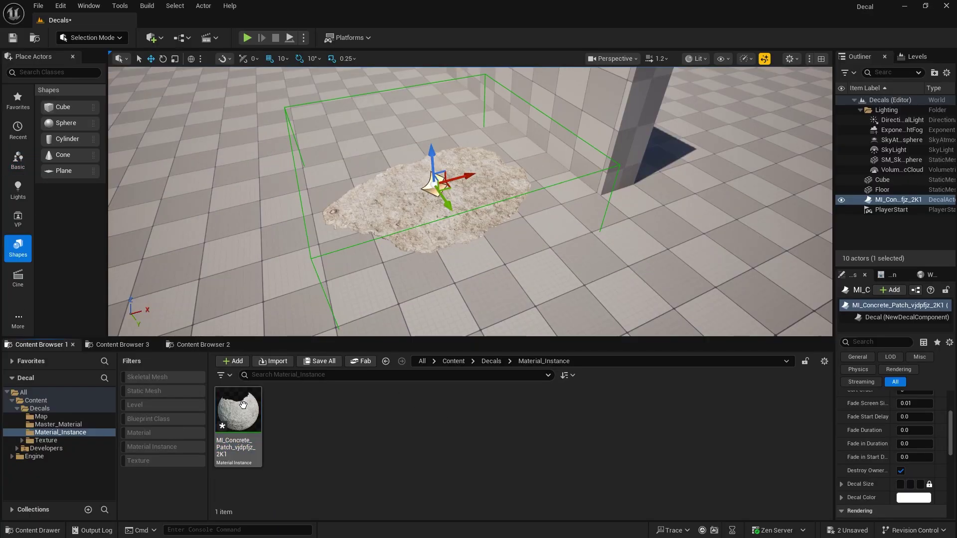
Step: Reopen the M_MS_Decal_Material graph, place a constant below the Mesh Mask comment and convert it to a parameter named Circle U
double_click(241, 407)
click(87, 20)
mouse_move(549, 248)
right_down()
mouse_move(452, 331)
mouse_move(536, 254)
right_up()
scroll(465, 237, up, 5)
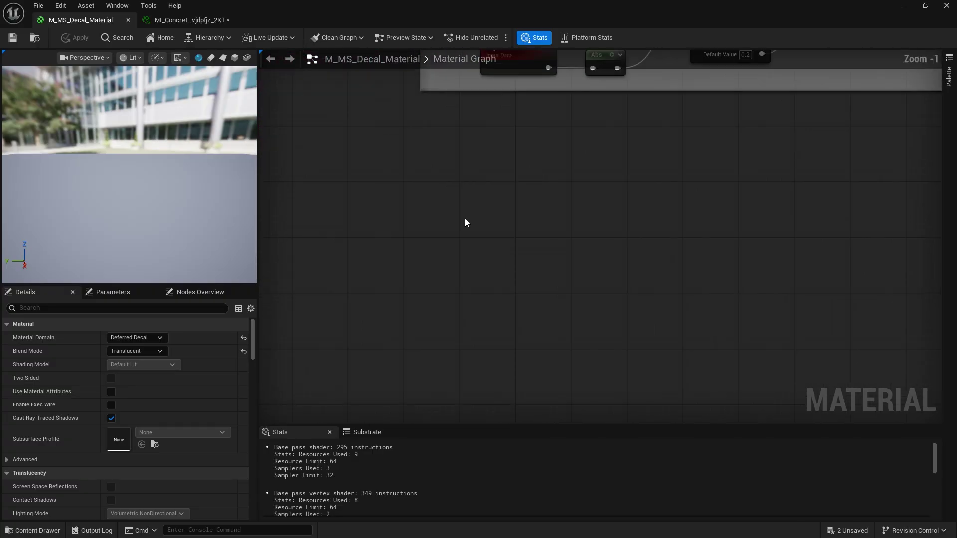
scroll(454, 177, up, 1)
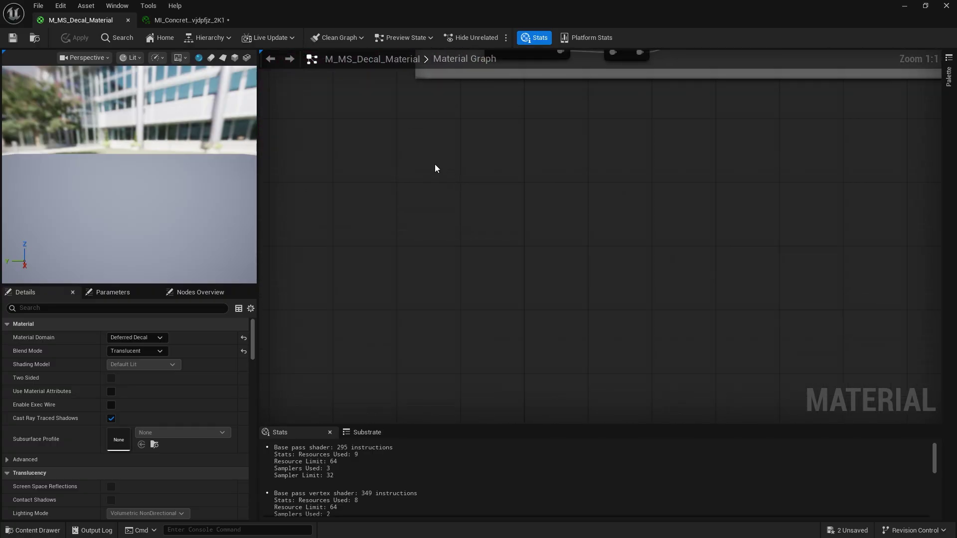
click(433, 162)
right_click(453, 169)
click(508, 198)
text(Circle U)
key(Return)
Step: Duplicate the Circle U parameter, place the copy below it and rename it Circle V
key(ctrl+w)
drag(476, 178, 477, 229)
double_click(477, 225)
text(Circle V)
key(Return)
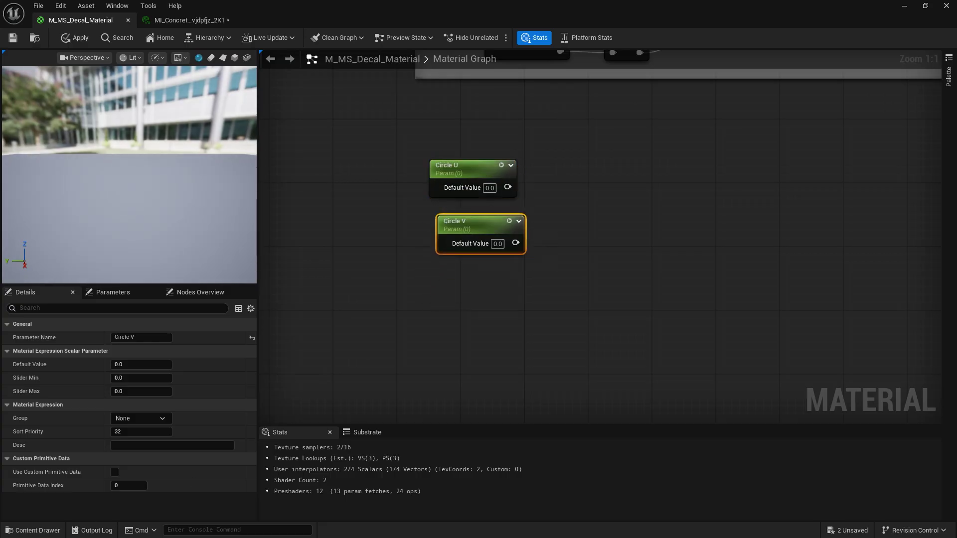
Step: Add a TexCoord node below the Circle V parameter
right_drag(454, 327, 435, 290)
key(u)
click(435, 290)
drag(467, 298, 450, 266)
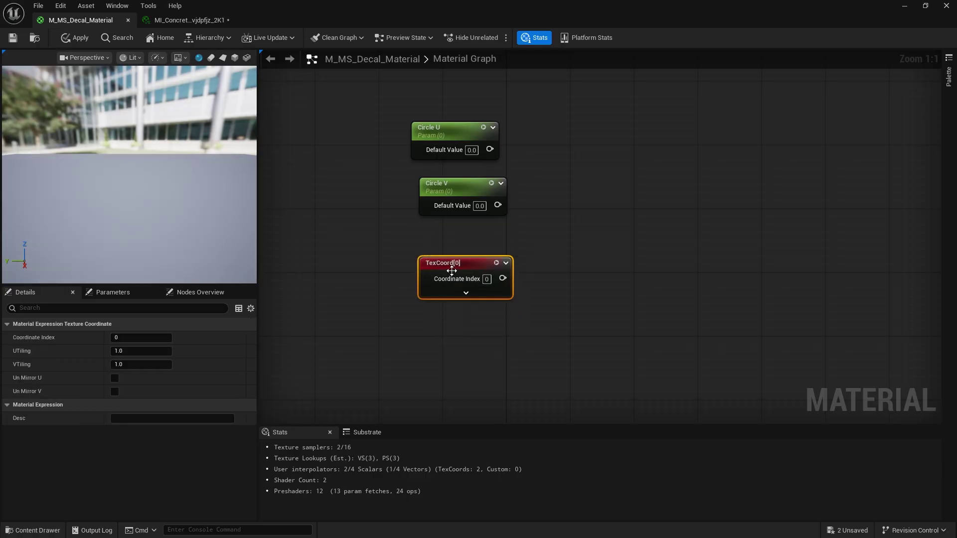
Step: Create a scalar parameter named Circle UV Scale and place it directly below the TexCoord node
key(s)
click(435, 358)
text(Circle)
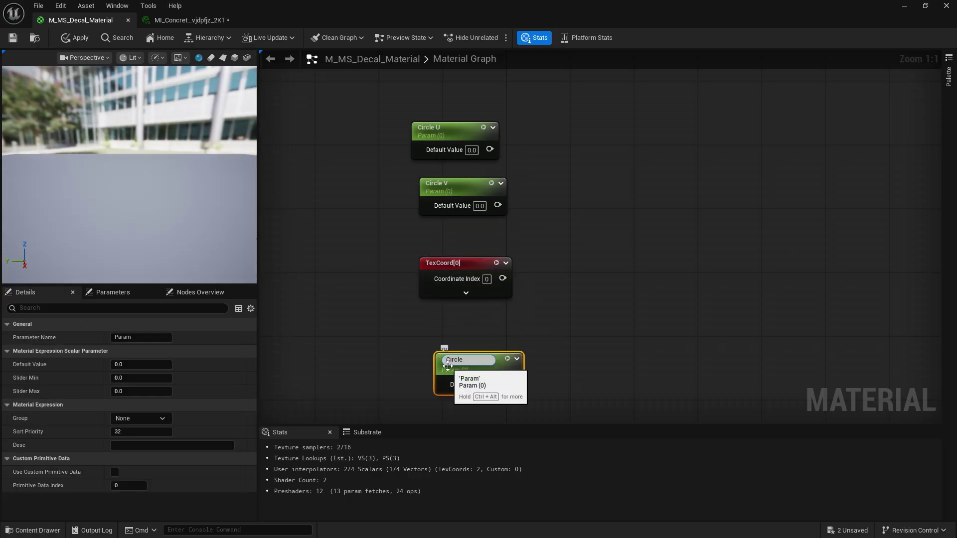
text( UV Scale)
key(Return)
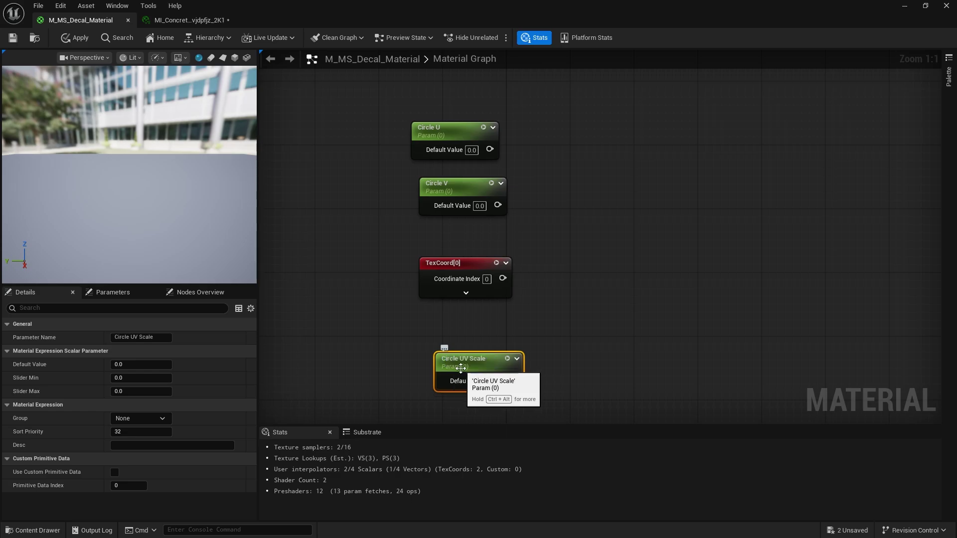
drag(447, 366, 438, 333)
Step: Divide TexCoord by Circle UV Scale and feed the result into input B of a new Add node
right_click(571, 298)
text(divid)
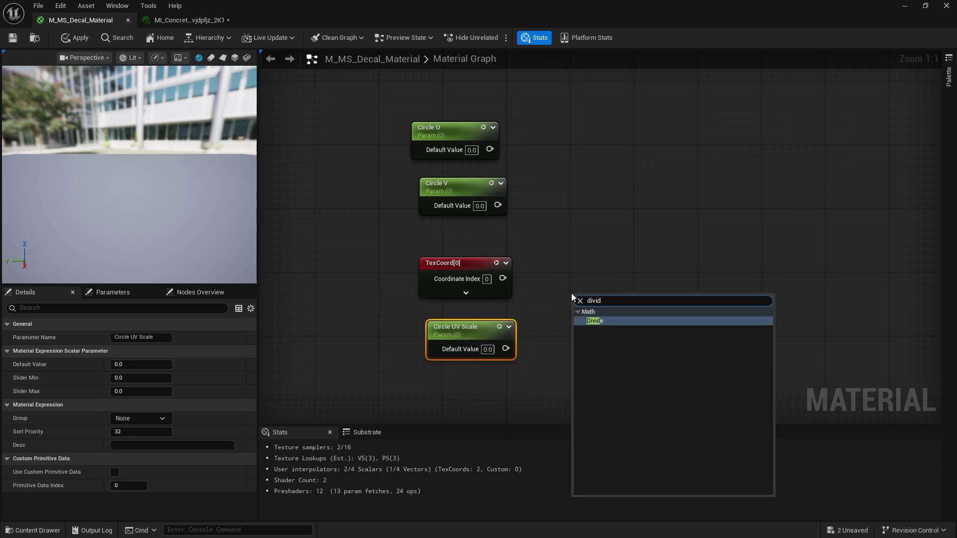
key(Return)
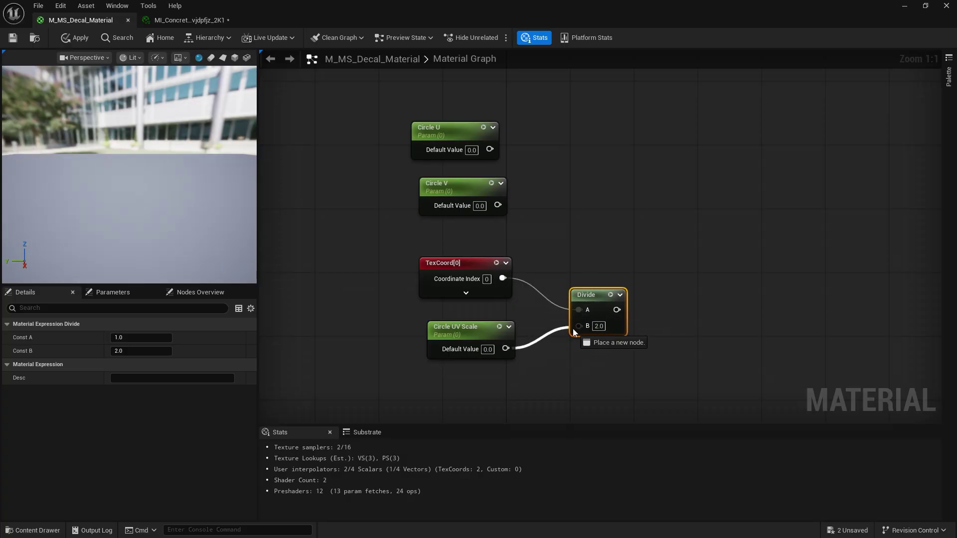
right_drag(662, 293, 636, 306)
click(673, 227)
drag(678, 260, 578, 336)
right_drag(564, 247, 572, 271)
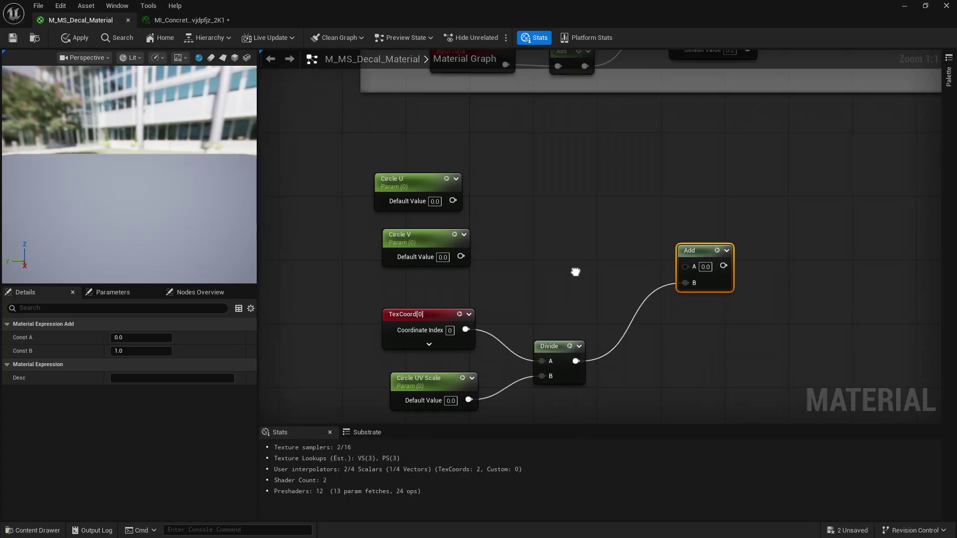
Step: Append Circle U and Circle V, and connect the combined vector to input A of the Add node
drag(454, 200, 546, 220)
text(appen)
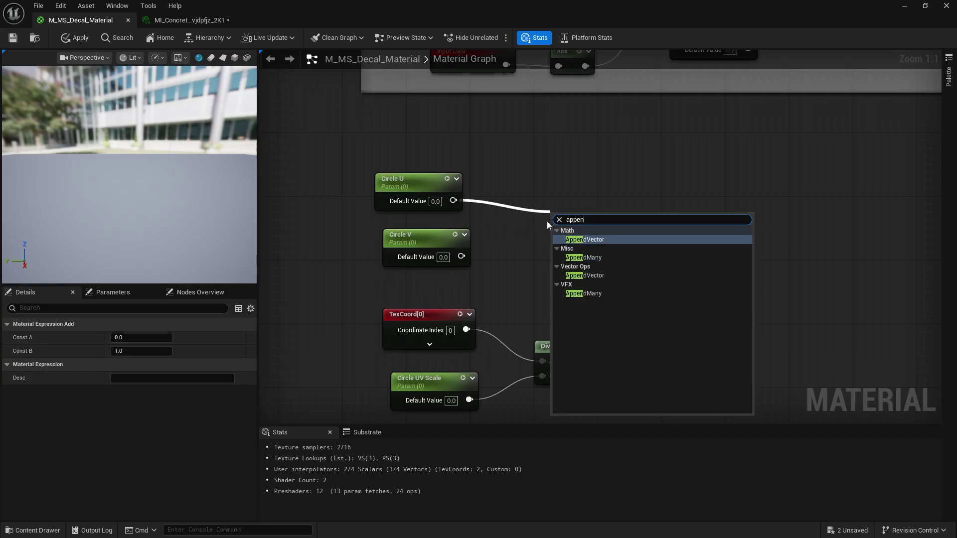
key(Return)
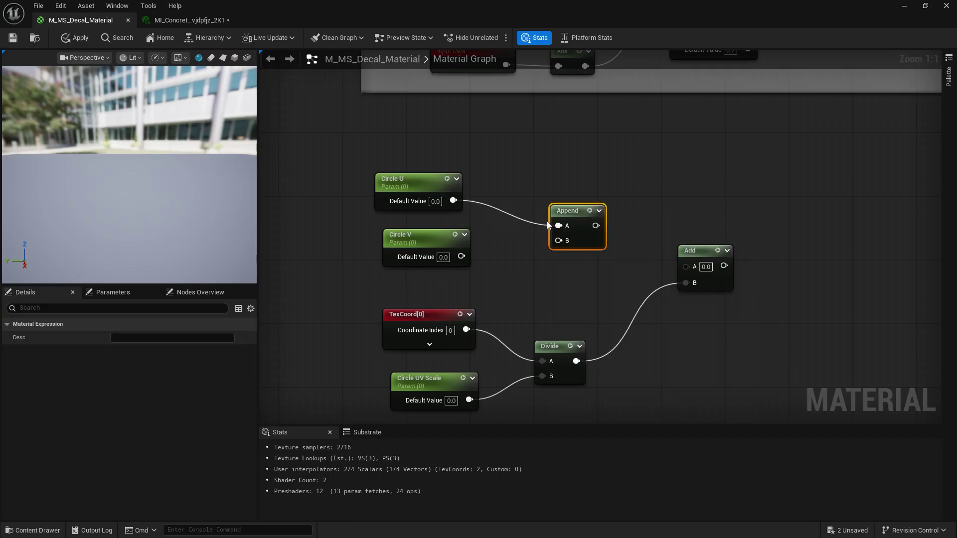
drag(461, 256, 695, 270)
Step: Feed the Add result into a Subtract node and promote its B input to a parameter named Circle Position, placed below
right_drag(732, 241, 739, 224)
scroll(434, 185, down, 3)
drag(598, 236, 650, 233)
text(subtract)
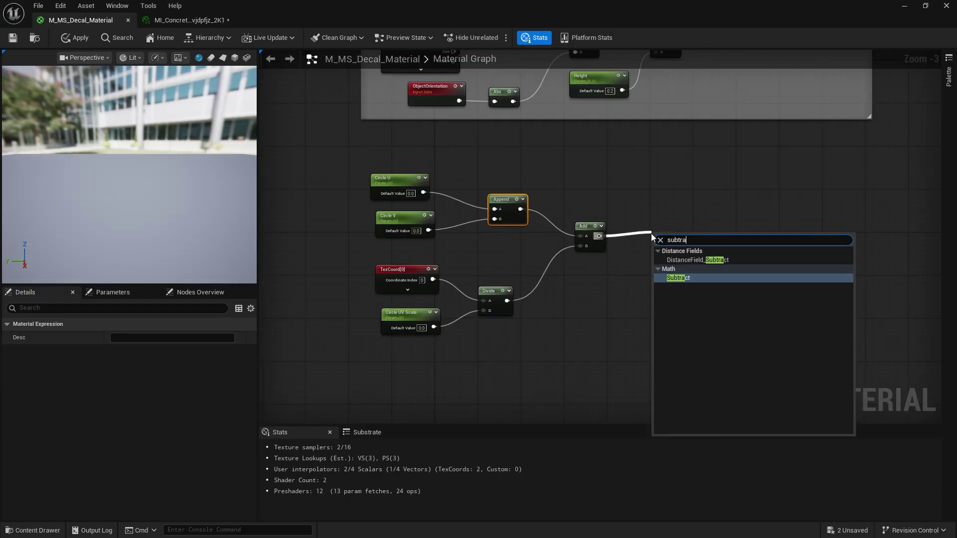
key(Return)
right_click(656, 253)
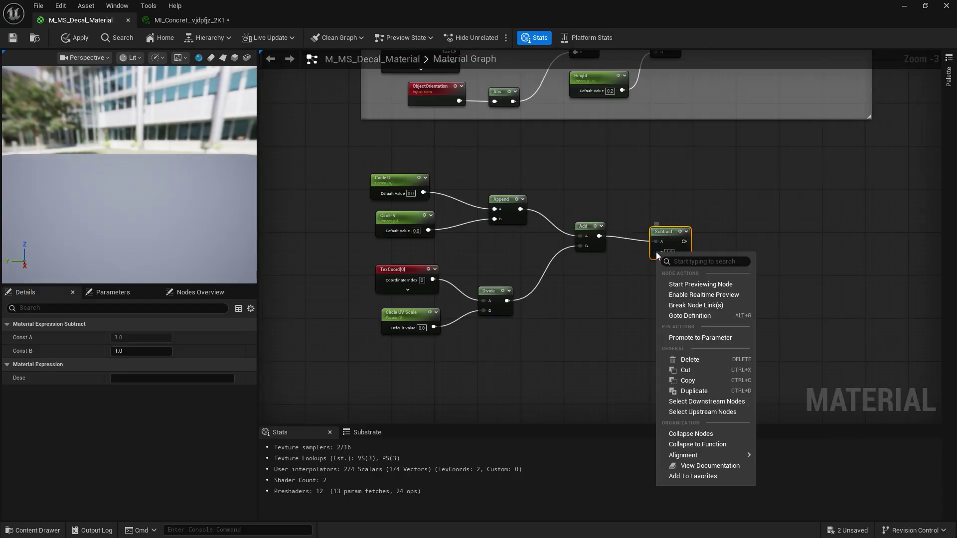
click(693, 341)
text(Circle Position)
key(Return)
scroll(608, 270, up, 3)
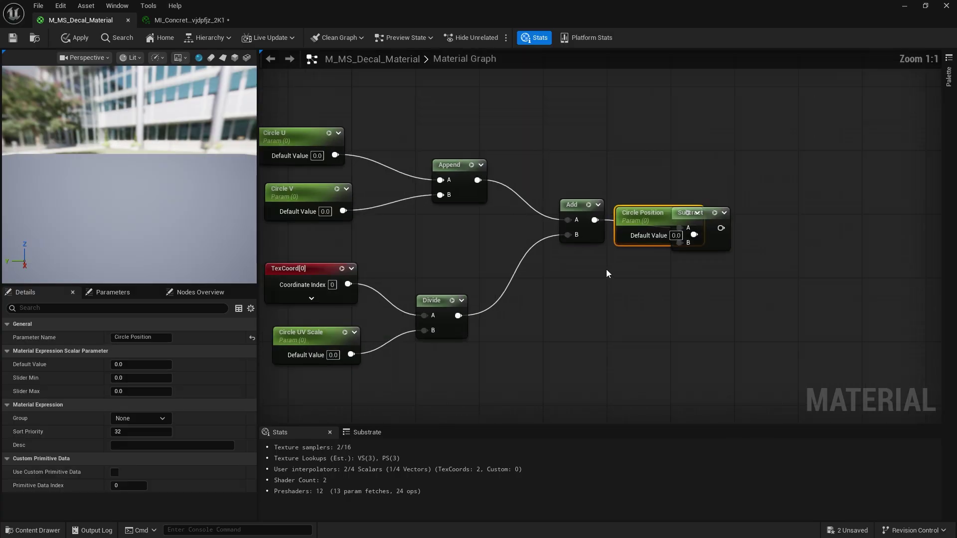
drag(647, 214, 600, 303)
drag(316, 331, 317, 335)
double_click(317, 334)
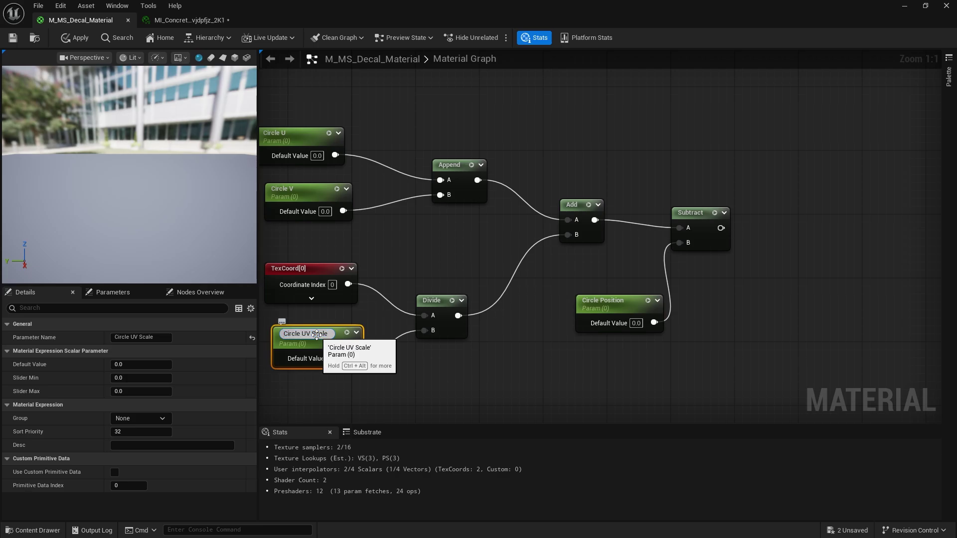
click(636, 366)
Step: Set the Circle Position default value to 0.5 and feed the Subtract output into a Length node
right_drag(720, 326, 573, 328)
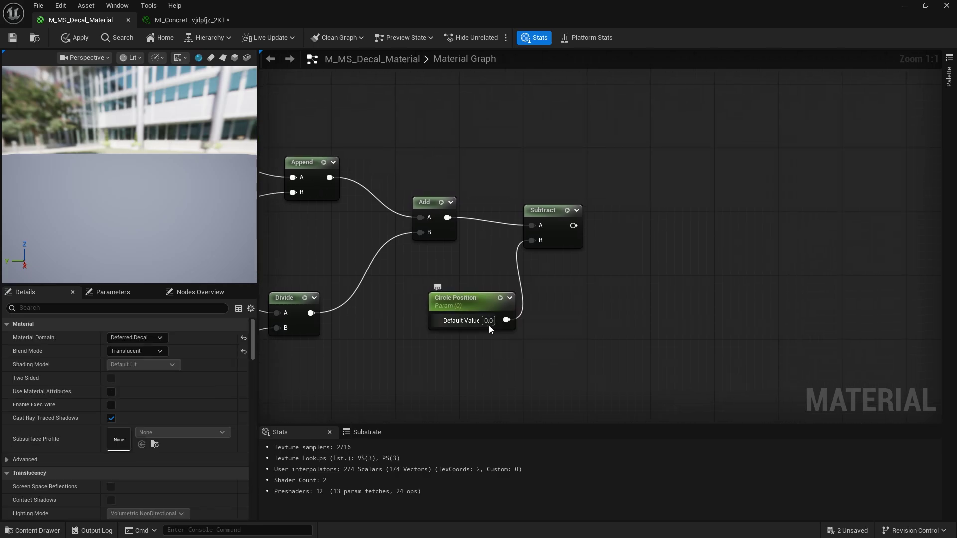
text(0.5)
drag(573, 225, 637, 220)
text(length)
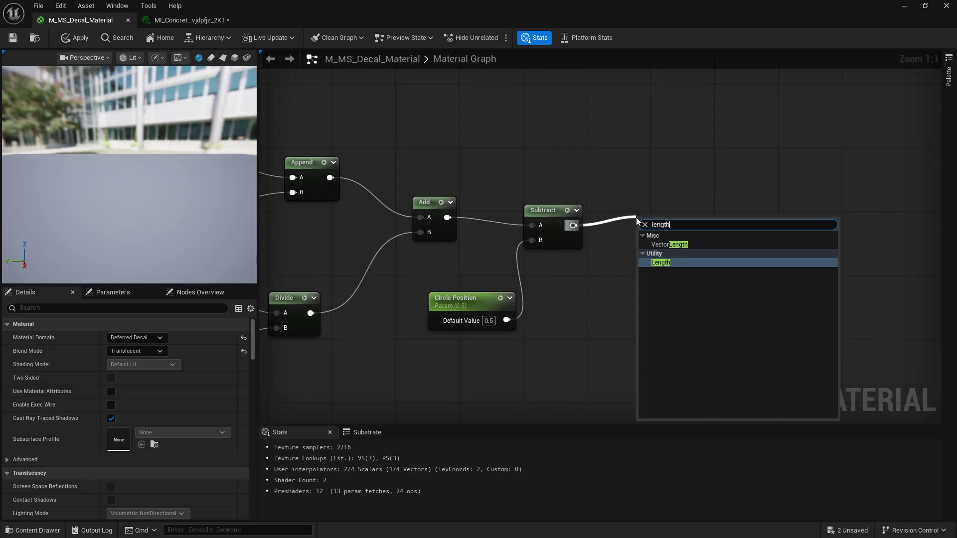
key(Return)
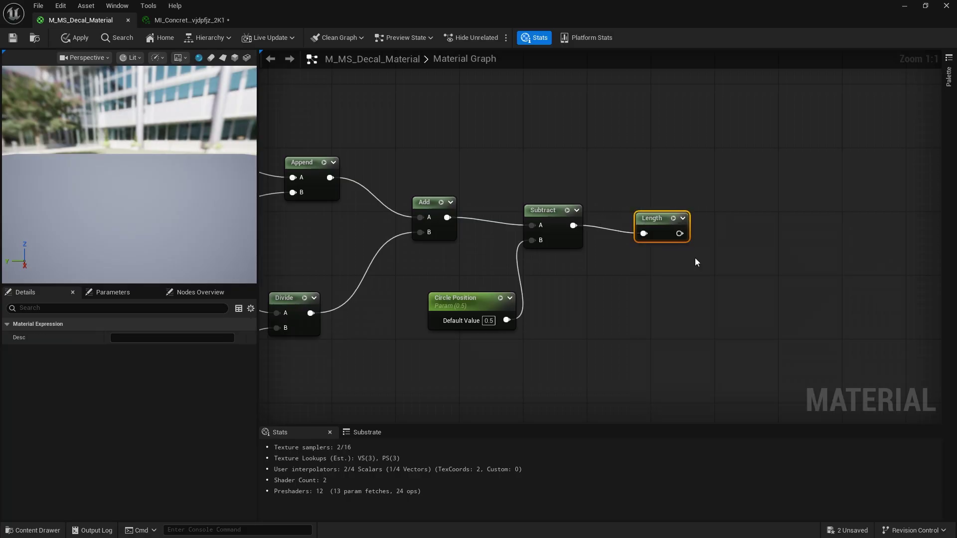
Step: Feed Length into input A of a new Divide node and promote its B input to a parameter named Circle Size
right_drag(688, 243, 554, 227)
click(568, 233)
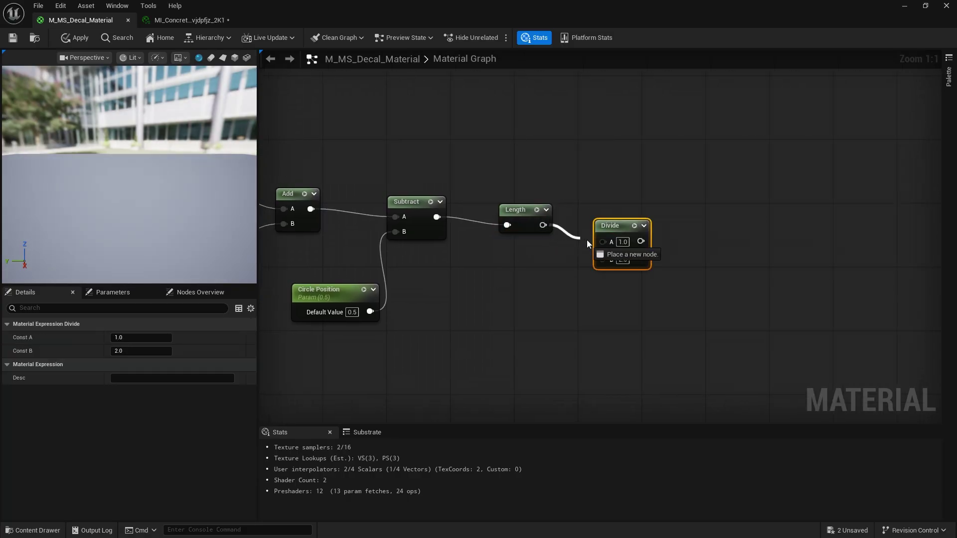
drag(615, 231, 614, 216)
right_click(607, 243)
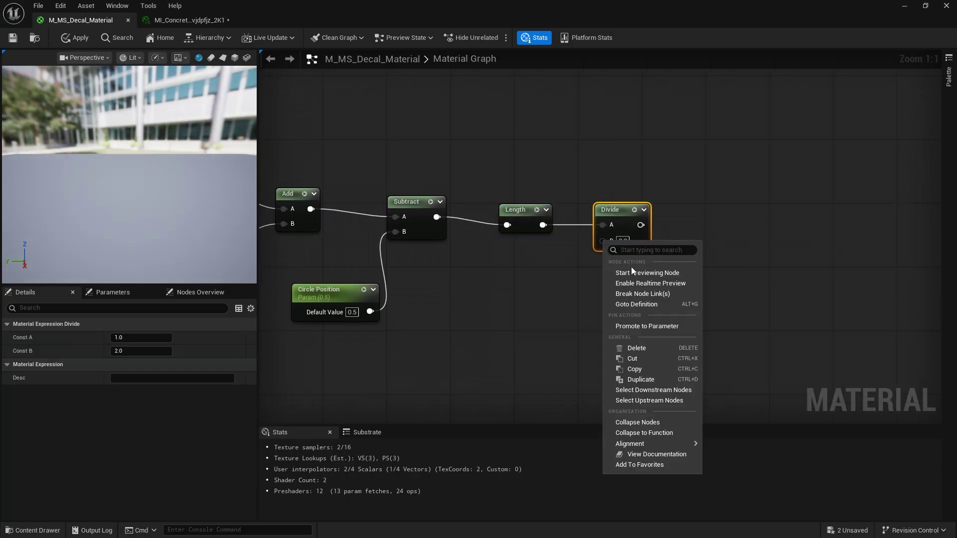
click(651, 326)
text(Circle Size)
key(Return)
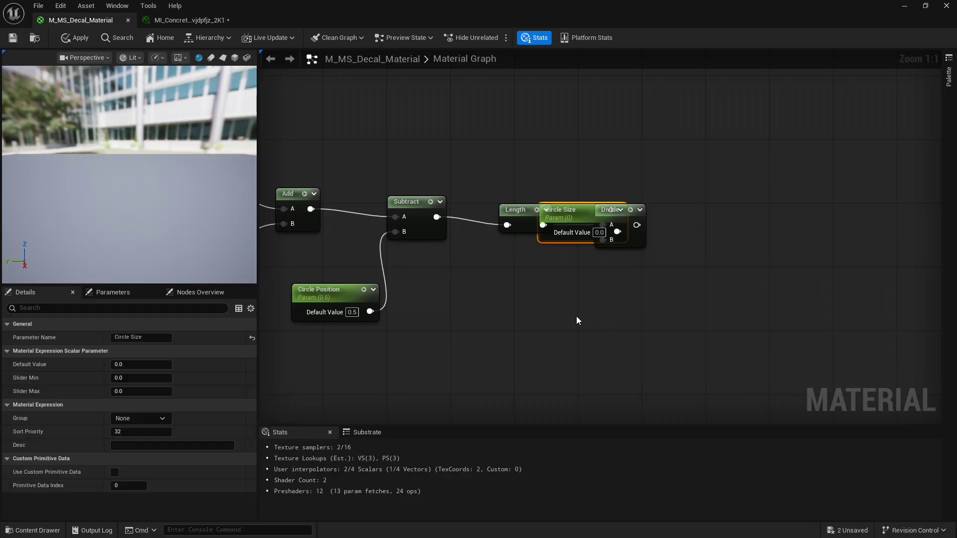
Step: Invert the Circle Size division with a One Minus node and clamp it with a Saturate node
drag(531, 213, 586, 213)
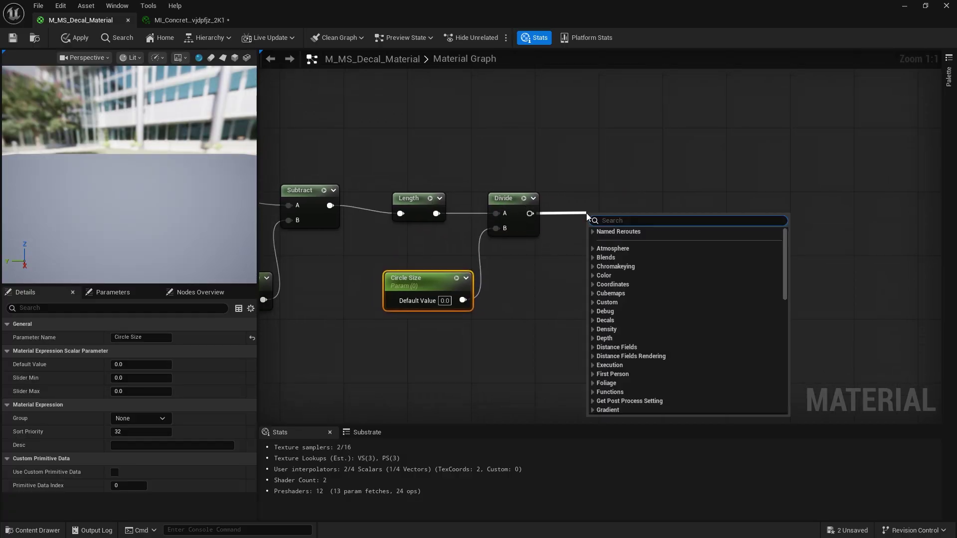
text(one)
key(Return)
click(586, 213)
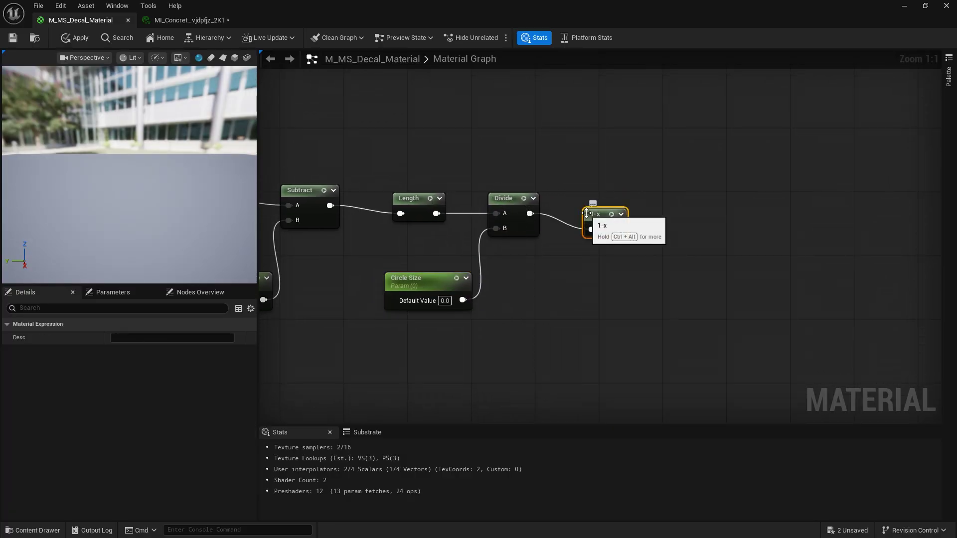
drag(617, 229, 662, 231)
text(satu)
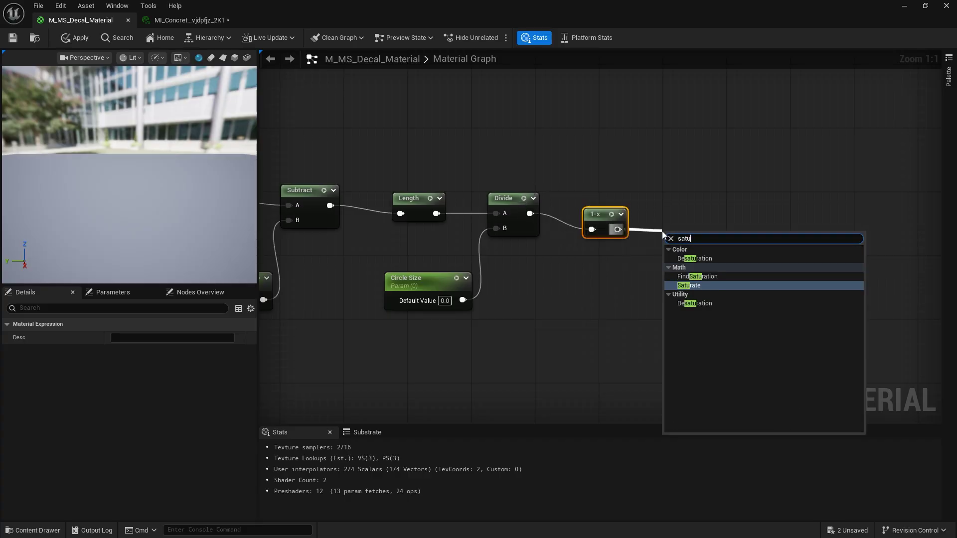
key(Return)
drag(661, 230, 655, 208)
Step: Feed Saturate into a Power node and promote its exponent to a parameter named Circle Opacity, placed below
right_drag(725, 252, 560, 260)
drag(524, 229, 584, 231)
text(p)
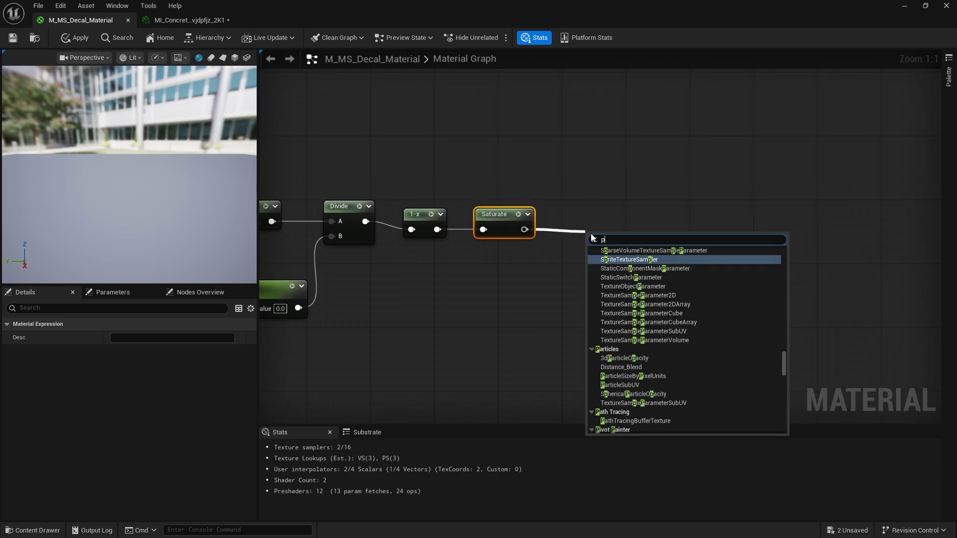
text(ower)
key(Return)
right_click(590, 265)
click(629, 351)
text(Circle Opacity)
key(Return)
drag(555, 244, 491, 299)
drag(604, 236, 580, 220)
Step: Connect the Power output to a new named reroute declaration called Circle Opacity
right_drag(592, 233, 483, 259)
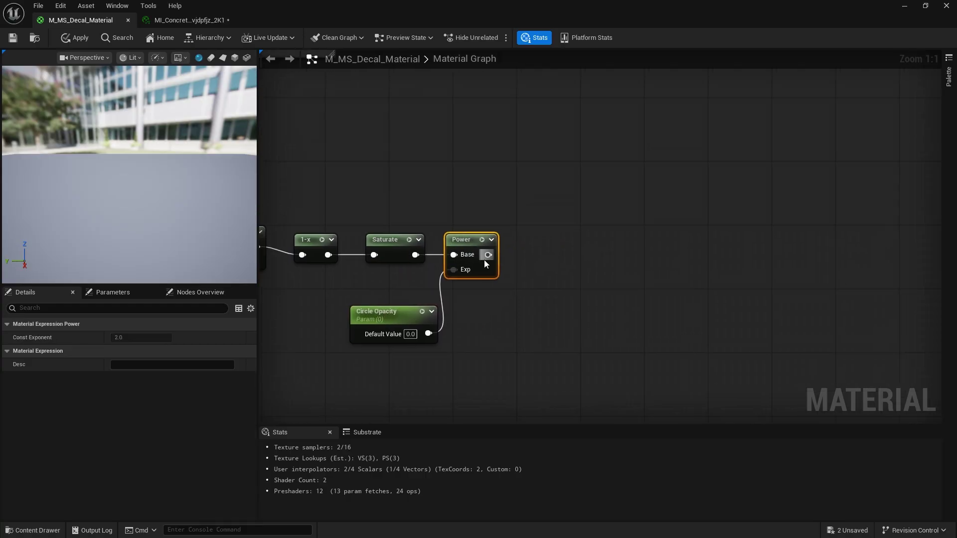
drag(484, 258, 559, 255)
text(rout)
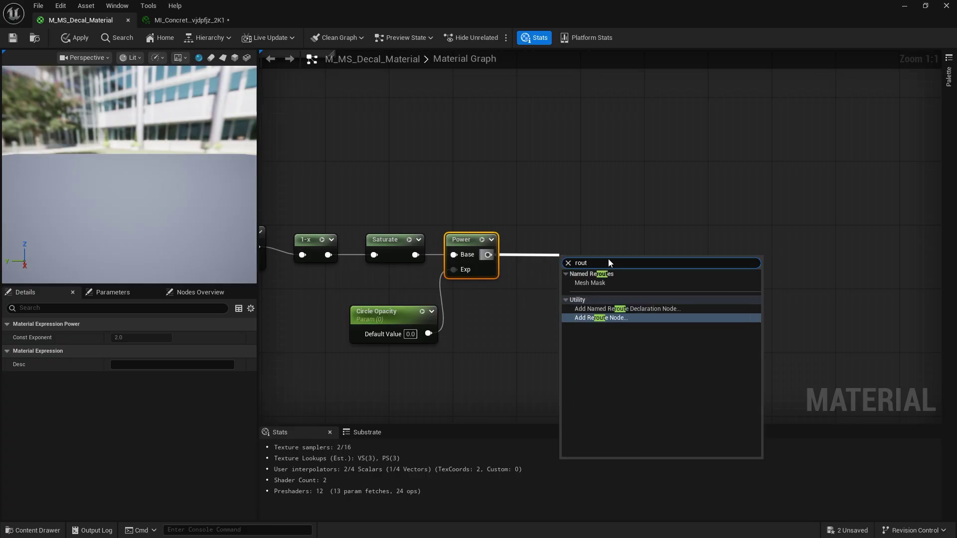
click(653, 309)
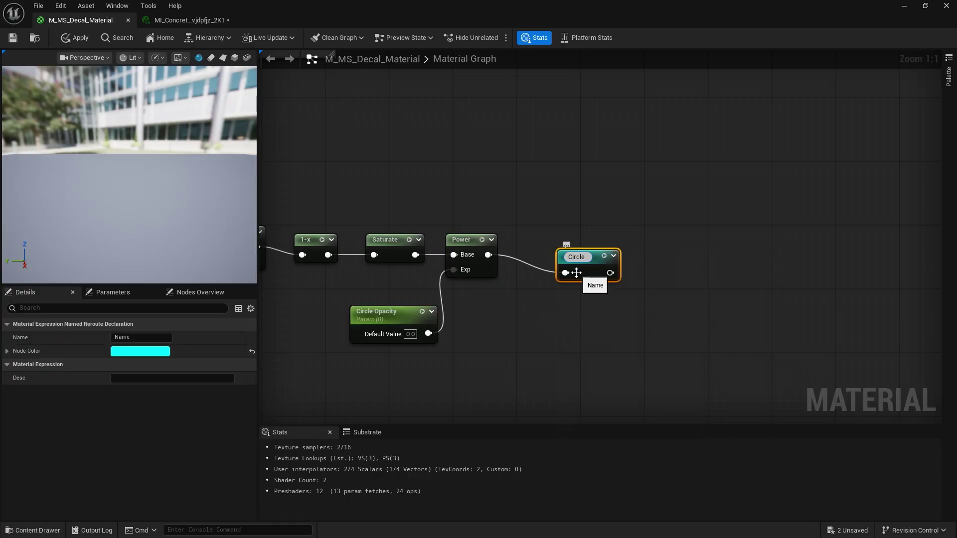
text(Circle Opacity)
key(Return)
Step: Duplicate the Multiply node and Mesh Mask switch, and wire the original Mesh Mask output into the copied Multiply's A input
scroll(561, 190, down, 6)
right_drag(564, 184, 488, 248)
scroll(488, 248, up, 4)
right_drag(544, 132, 513, 156)
drag(513, 156, 608, 186)
key(ctrl+d)
drag(476, 200, 522, 199)
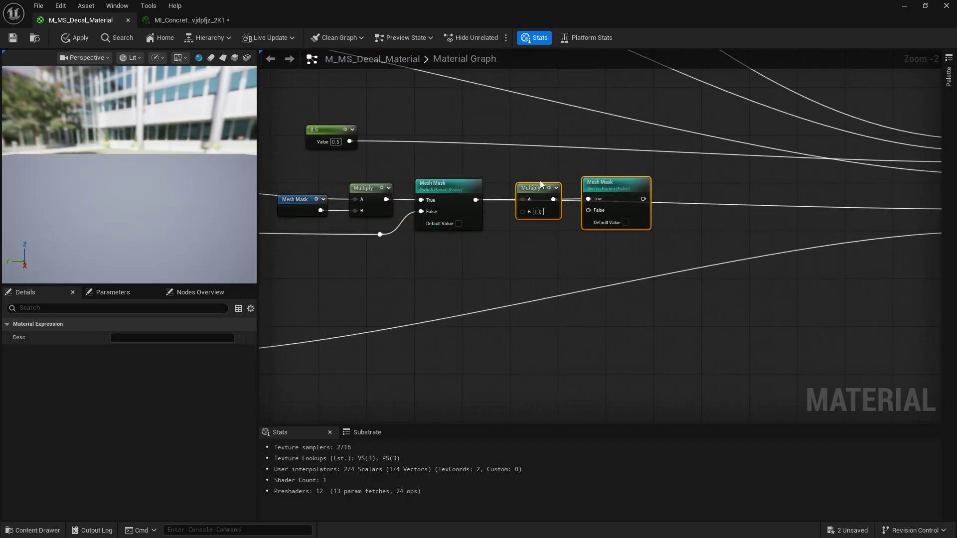
Step: Connect the original Mesh Mask switch to the copied switch's False input and rename the copy Circle Opacity
scroll(540, 180, up, 2)
drag(447, 219, 597, 235)
click(624, 206)
click(623, 205)
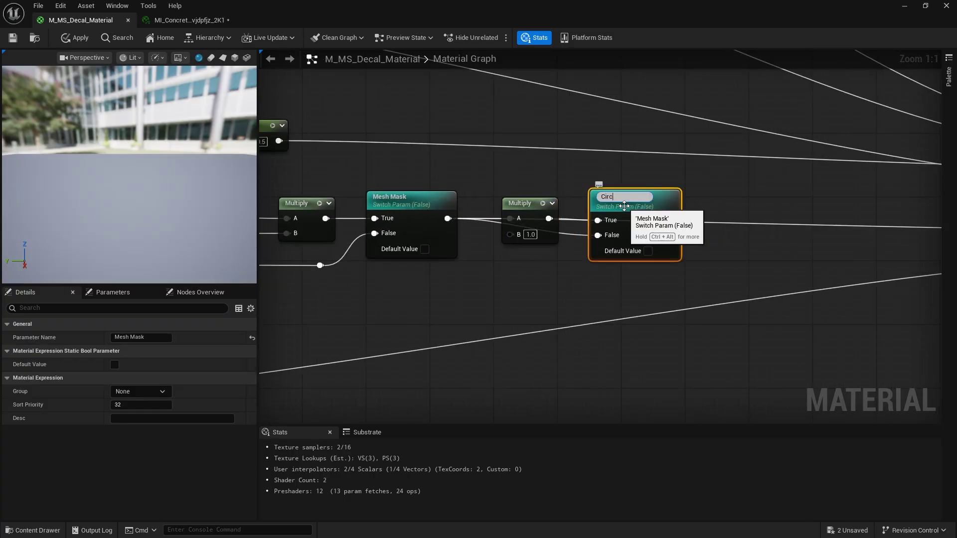
text(Circle Opacity)
key(Return)
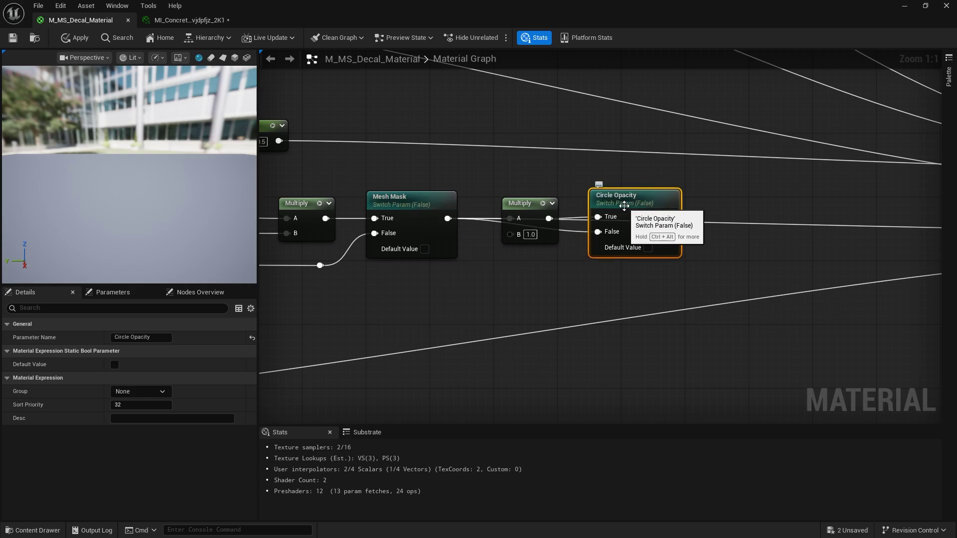
Step: Connect the Circle Opacity named reroute to the new Multiply's B input and space out these nodes in a row
right_click(508, 235)
drag(508, 234, 504, 258)
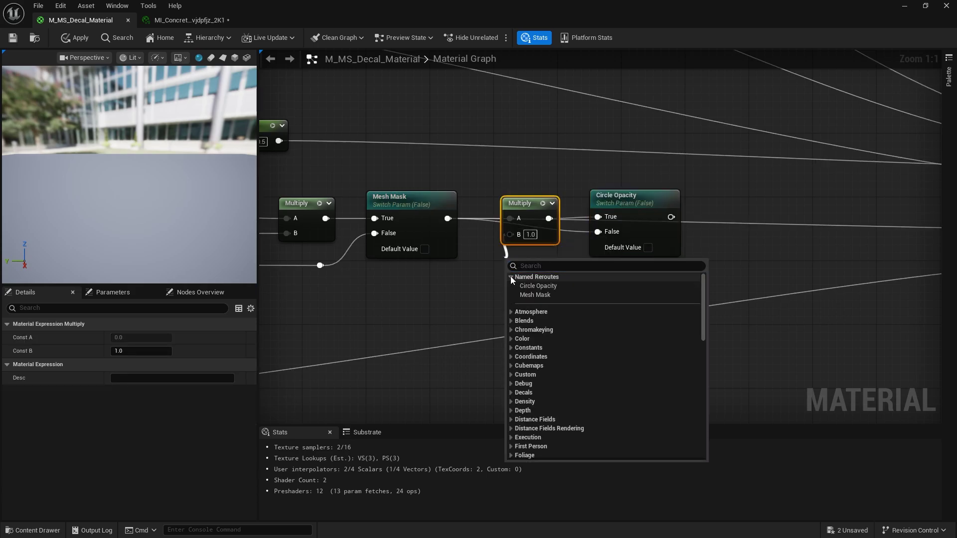
click(554, 287)
right_drag(597, 267, 635, 290)
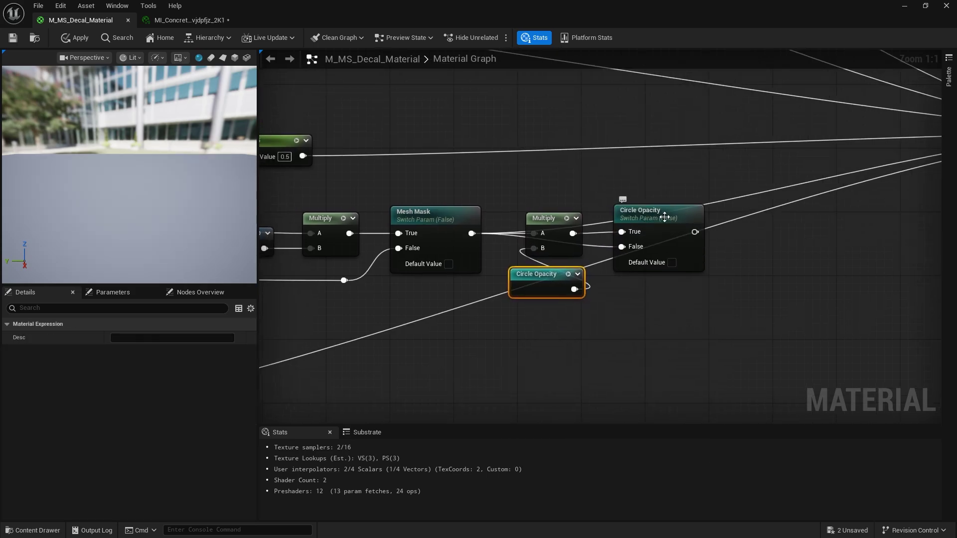
drag(661, 217, 730, 220)
right_drag(602, 266, 519, 262)
drag(464, 224, 536, 226)
drag(477, 275, 477, 235)
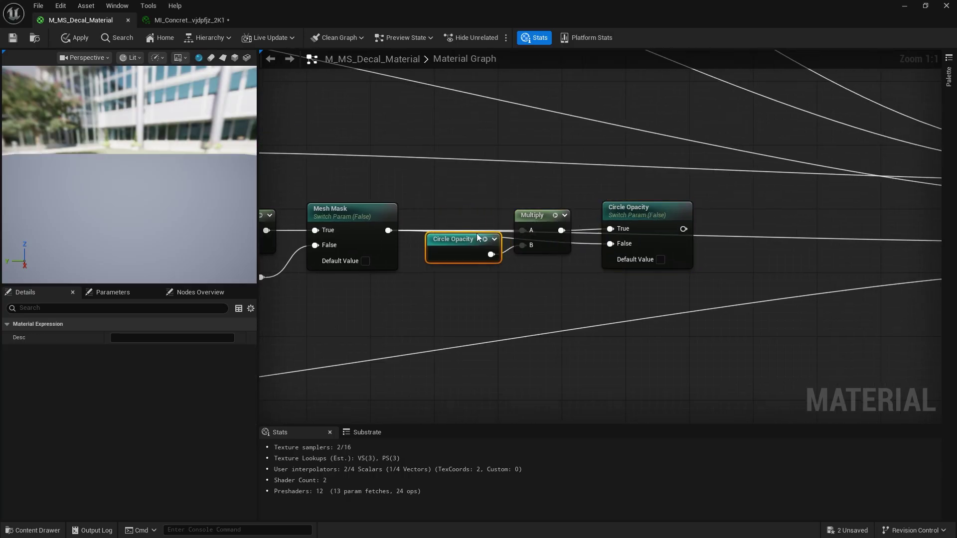
Step: Add two reroute points on the wire into the Circle Opacity switch's False input and run it below the nodes
double_click(578, 244)
drag(579, 244, 491, 284)
double_click(516, 272)
Step: Connect the Circle Opacity switch output to the material result node in place of the Mesh Mask switch, and save the material
scroll(605, 289, down, 2)
right_drag(717, 298, 518, 283)
drag(494, 231, 772, 242)
right_drag(467, 284, 660, 289)
click(11, 37)
Step: Assign the Mesh Mask switch parameter to a new group named Mesh Mask
right_drag(449, 293, 495, 274)
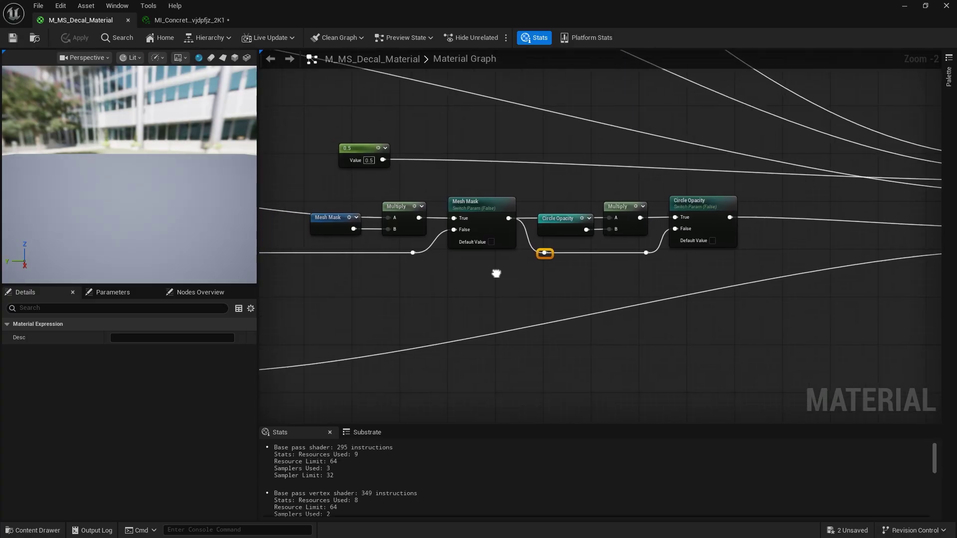
click(479, 231)
click(112, 394)
text(Mesh M)
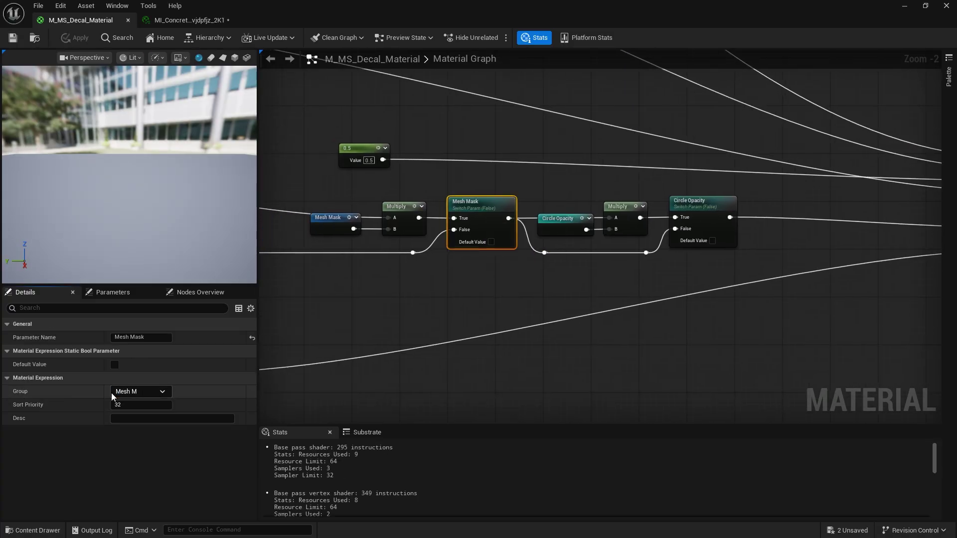
text(ask)
key(Return)
Step: Assign the Circle Opacity switch parameter to a new group named Circle Opacity
click(466, 303)
right_drag(467, 303, 374, 303)
click(606, 204)
click(313, 336)
click(606, 203)
click(118, 392)
text(Circle Opacity)
click(130, 404)
Step: Enclose all the circle mask nodes in a comment box titled Circle Opacity
click(434, 328)
scroll(435, 324, down, 3)
right_drag(435, 323, 452, 156)
drag(826, 206, 294, 343)
key(c)
text(Circle Opacity)
key(Return)
Step: Assign the Height parameter to the Mesh Mask group
drag(448, 201, 436, 187)
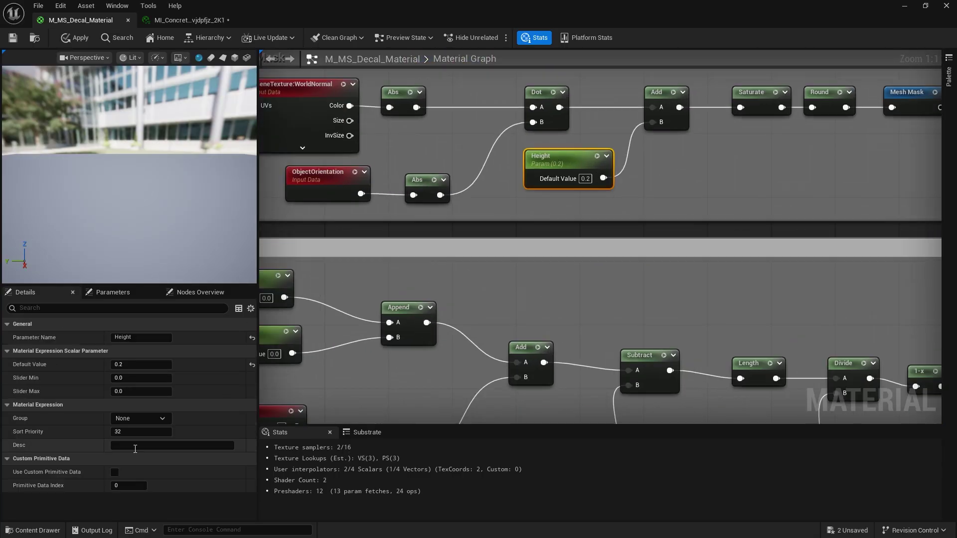
click(150, 418)
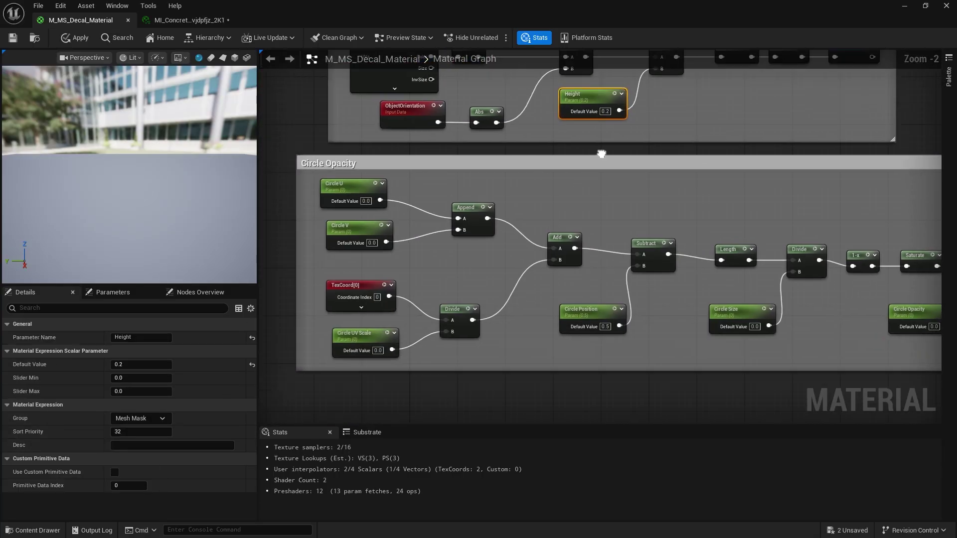
Step: Assign the Circle U, Circle V and Circle UV Scale parameters to the Circle Opacity group
click(157, 418)
click(133, 488)
click(350, 231)
click(157, 418)
click(137, 489)
click(359, 342)
click(163, 419)
click(134, 488)
Step: Assign the Circle Position, Circle Size and scalar Circle Opacity parameters to the Circle Opacity group
right_drag(589, 303, 440, 255)
click(466, 260)
click(160, 418)
click(135, 487)
click(638, 271)
click(154, 419)
click(150, 489)
click(602, 250)
click(160, 418)
click(135, 488)
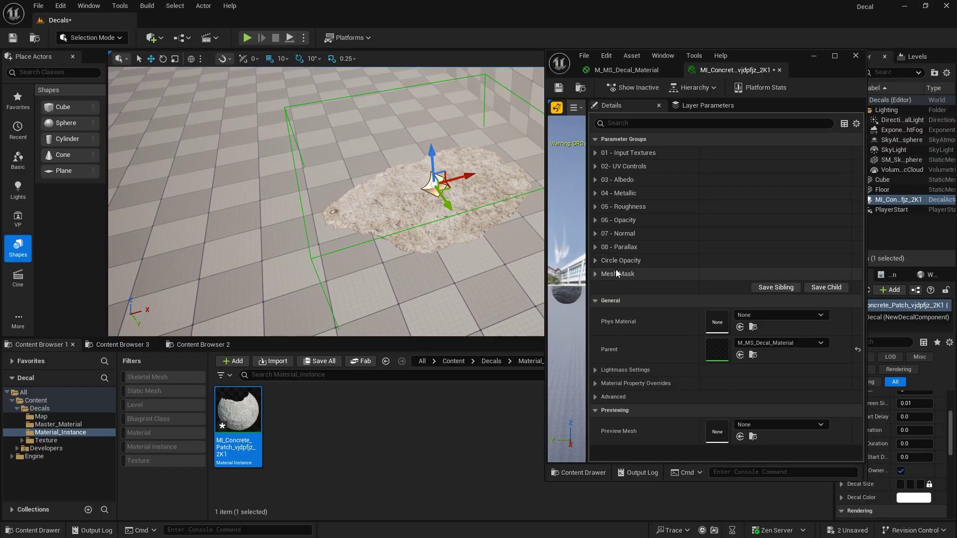
Step: Expand the Circle Opacity group in the concrete patch material instance and enable its parameter overrides
click(618, 260)
click(613, 273)
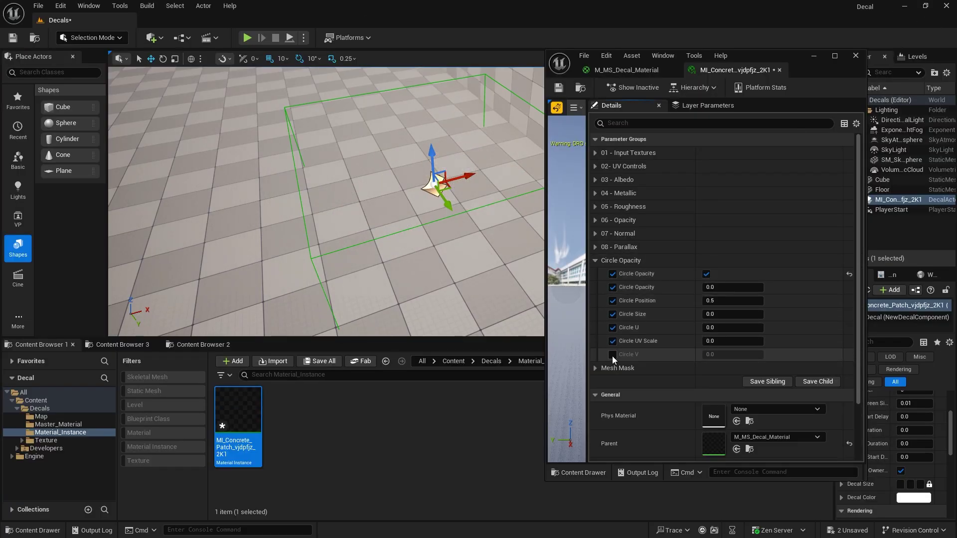
Step: Set the default value of the Circle Size parameter to 0.5 in the master decal material
click(626, 69)
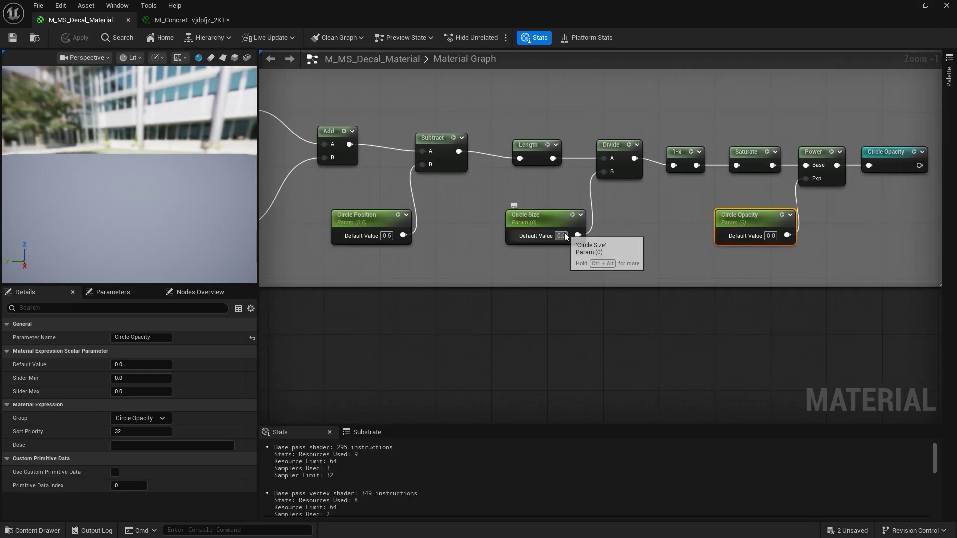
drag(568, 234, 524, 237)
text(0.5)
click(647, 238)
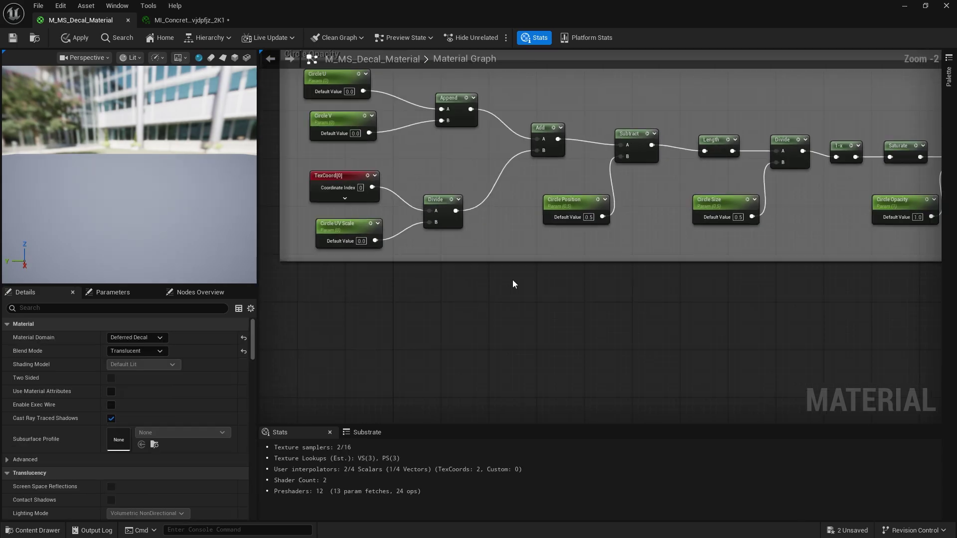
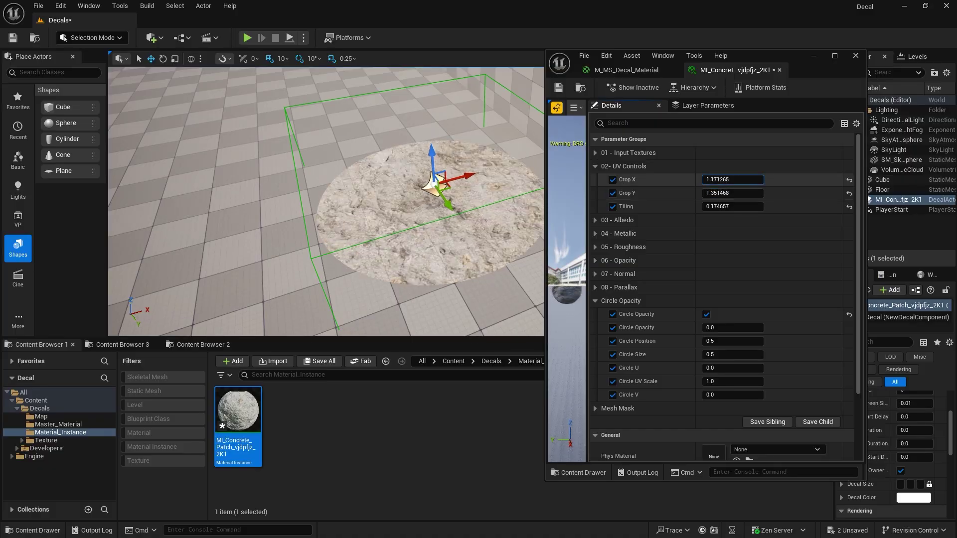
Step: Compare the decal with the instance's Circle Opacity switch off and on, and try out the circle parameter values
click(706, 314)
right_drag(424, 225, 488, 227)
click(706, 314)
mouse_move(722, 328)
mouse_down()
mouse_move(710, 327)
mouse_move(742, 327)
mouse_move(721, 341)
mouse_up()
drag(718, 354, 723, 367)
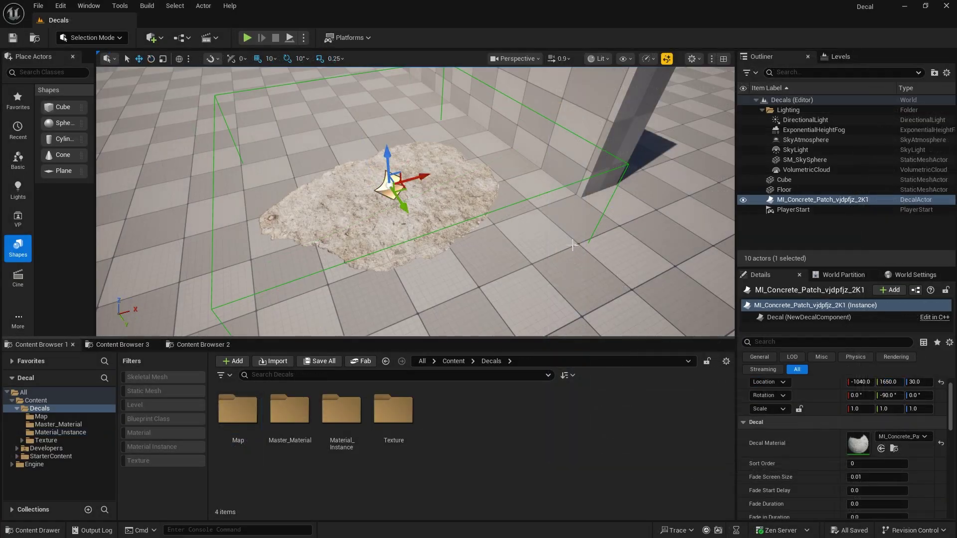
Step: Duplicate the Circle U, Circle V, Append, TexCoord, Circle UV Scale and Divide nodes and place the copies below the Circle Opacity comment
double_click(858, 443)
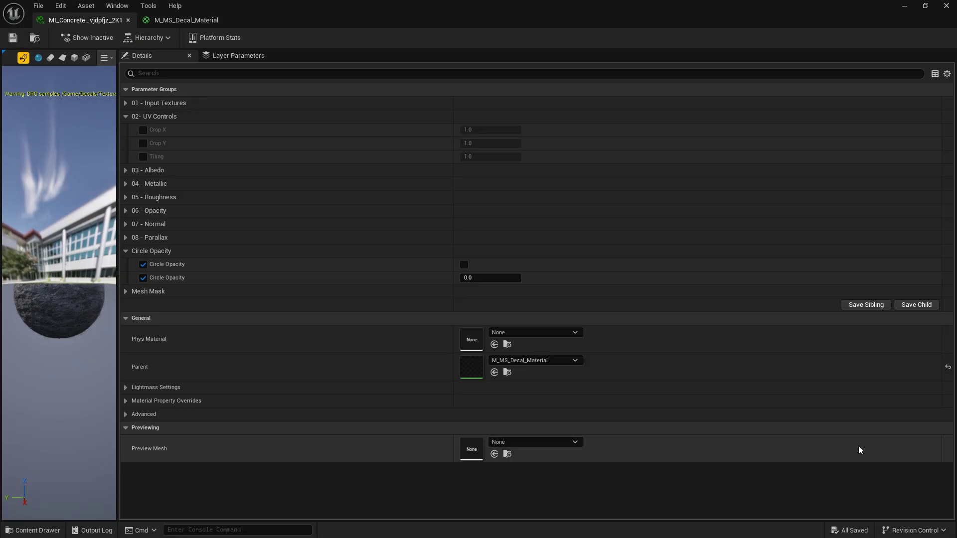
click(191, 22)
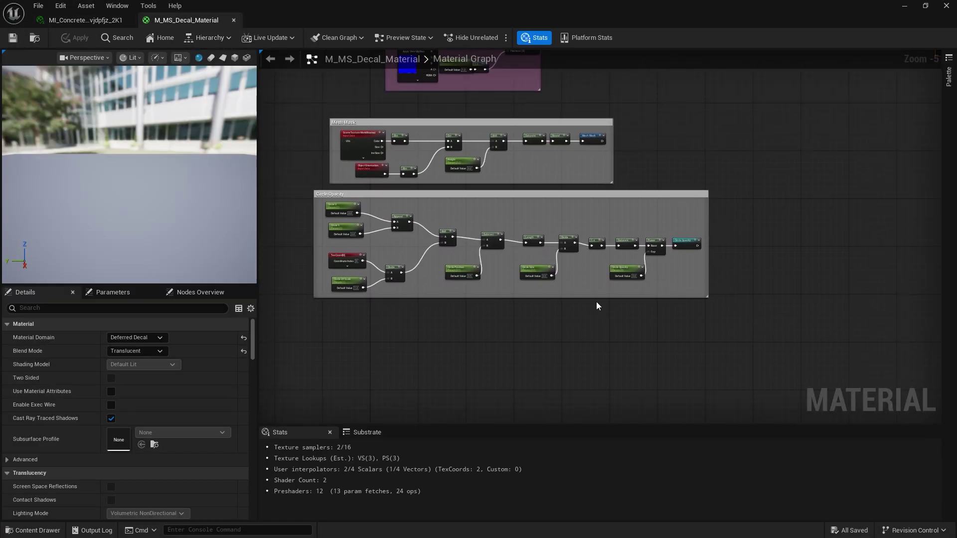
scroll(511, 203, up, 2)
right_drag(510, 202, 525, 338)
drag(560, 150, 410, 324)
right_drag(548, 356, 515, 225)
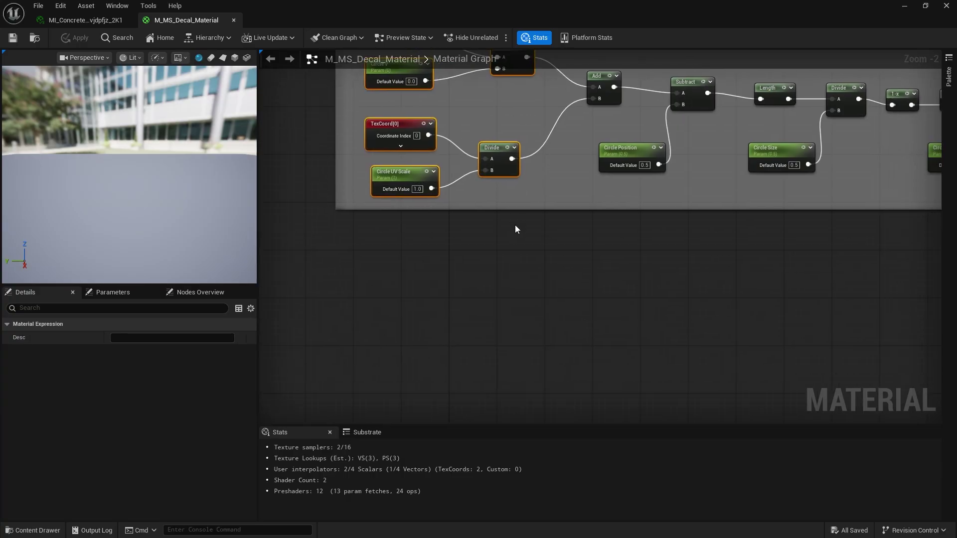
key(ctrl+d)
drag(590, 293, 515, 313)
right_drag(538, 337, 579, 263)
Step: Rename the copied Circle U parameter as Noise U
double_click(443, 198)
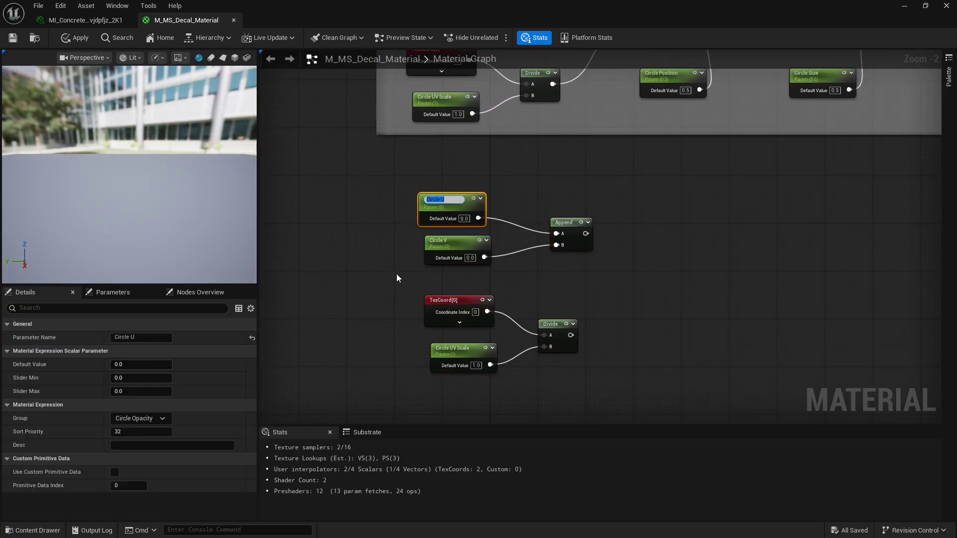
key(Left)
key(Left)
key(BackSpace)
key(BackSpace)
key(BackSpace)
key(BackSpace)
key(BackSpace)
key(BackSpace)
text(Noise)
key(Return)
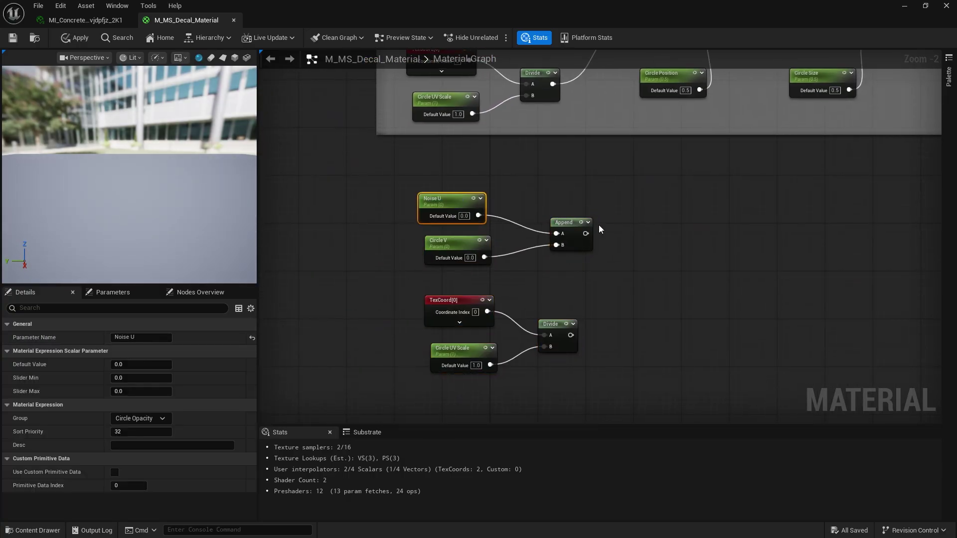
Step: Rename the copied Circle V and Circle UV Scale parameters as Noise V and Noise UV Scale
scroll(502, 261, up, 2)
click(418, 234)
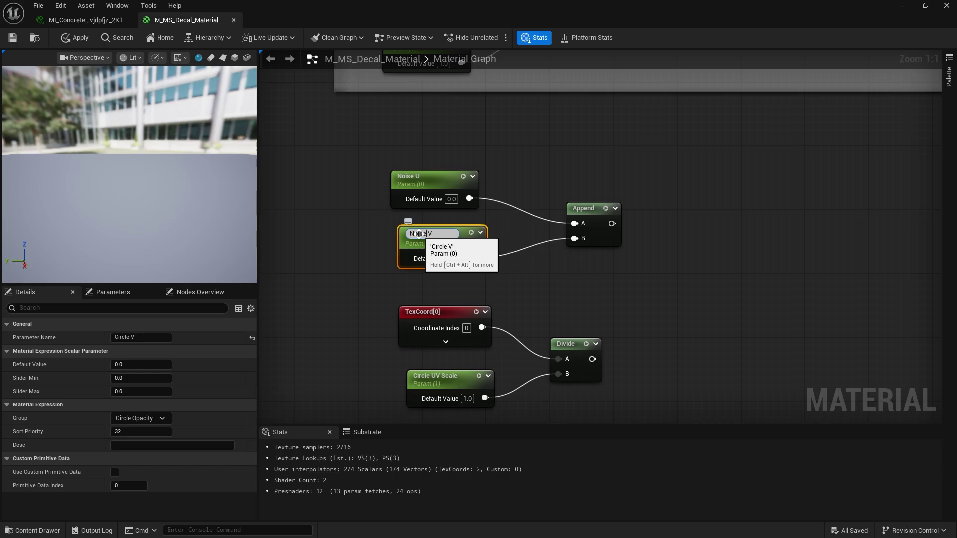
text(Noise)
key(Return)
right_drag(528, 319, 512, 289)
click(425, 354)
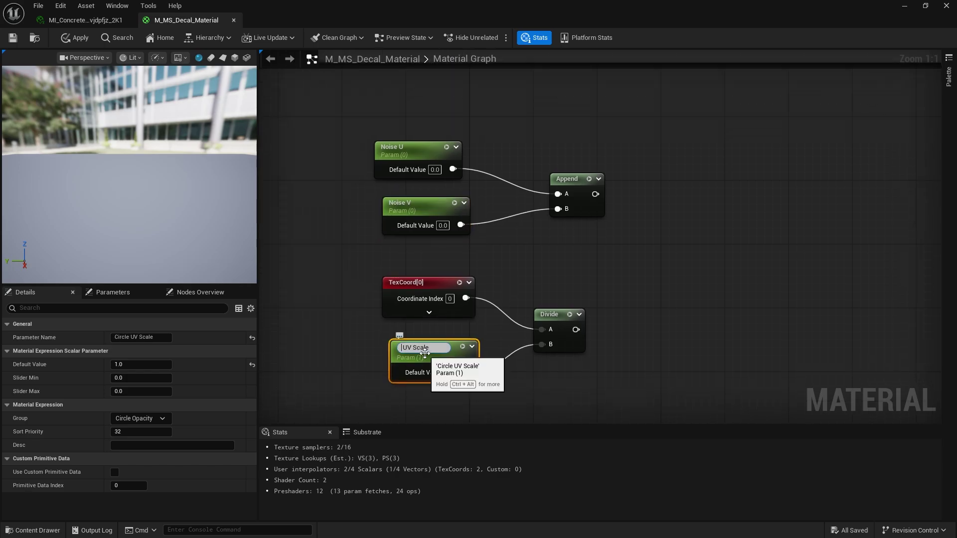
Step: Add a Texture Sample node beyond the noise Append and Divide nodes
right_drag(657, 263, 535, 286)
scroll(535, 286, down, 1)
right_click(547, 235)
text(t)
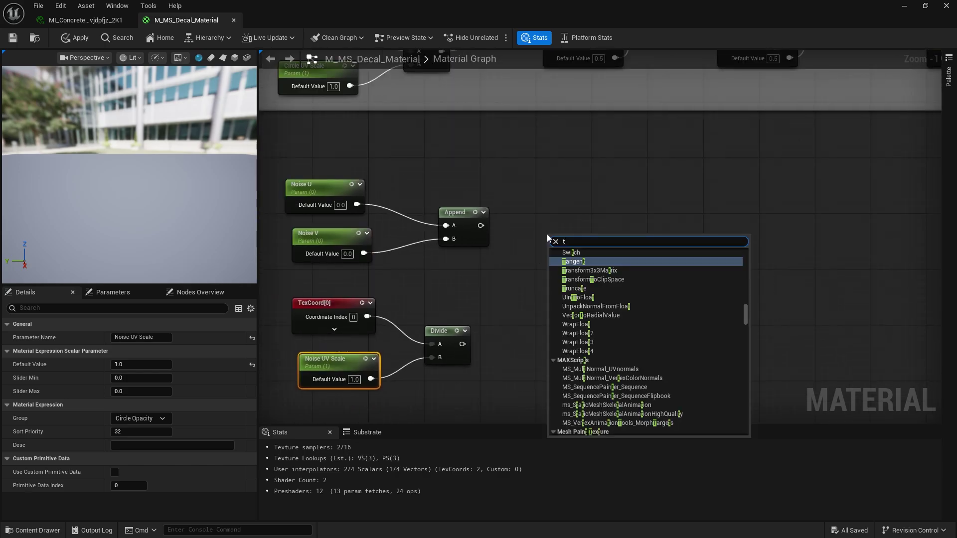
text(ext)
key(Return)
right_drag(611, 199, 534, 257)
scroll(547, 260, down, 3)
click(534, 256)
drag(541, 264, 578, 260)
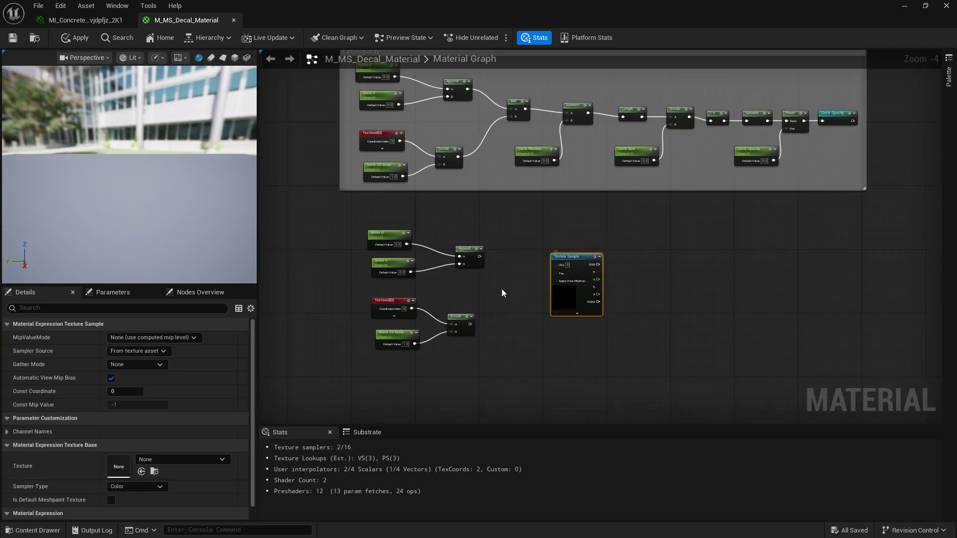
Step: Combine the noise Append and Divide outputs with an Add node and feed it into the Texture Sample's UVs
scroll(495, 289, up, 2)
click(501, 283)
key(a)
click(500, 283)
drag(502, 287, 473, 239)
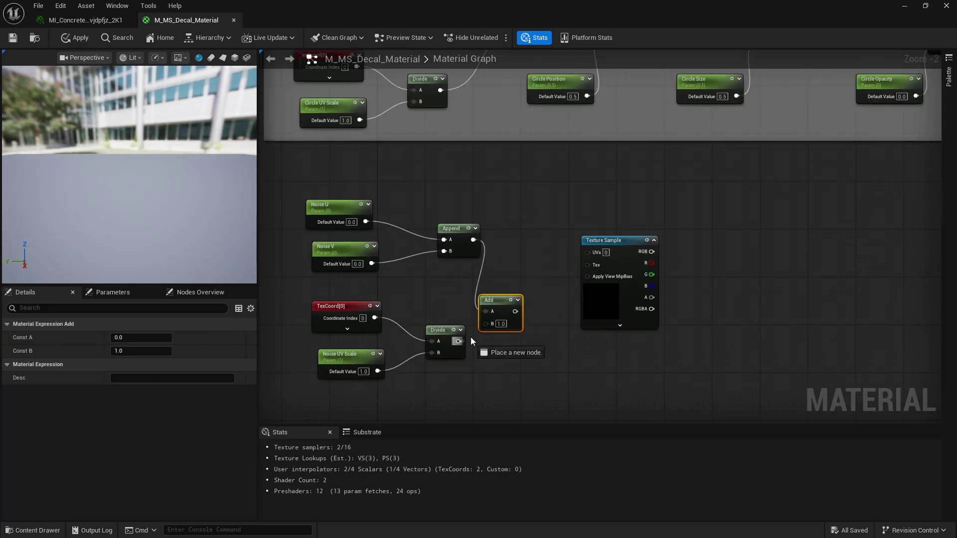
scroll(699, 266, up, 1)
right_drag(699, 266, 565, 257)
click(565, 256)
Step: Assign the T_Perlin_Noise_M texture to the new Texture Sample node
click(458, 241)
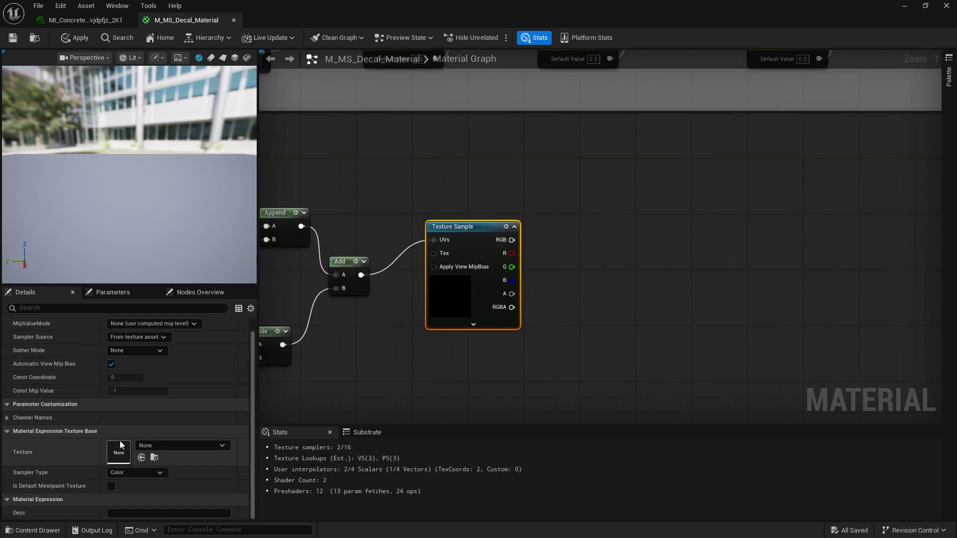
click(172, 445)
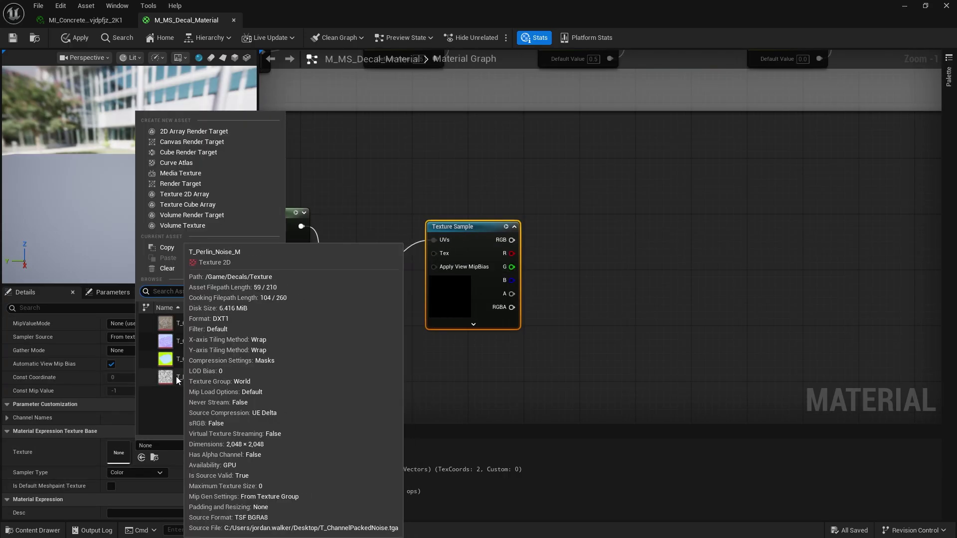
click(198, 379)
Step: Connect the noise Texture Sample's red channel to a new Subtract node
right_drag(544, 357, 491, 351)
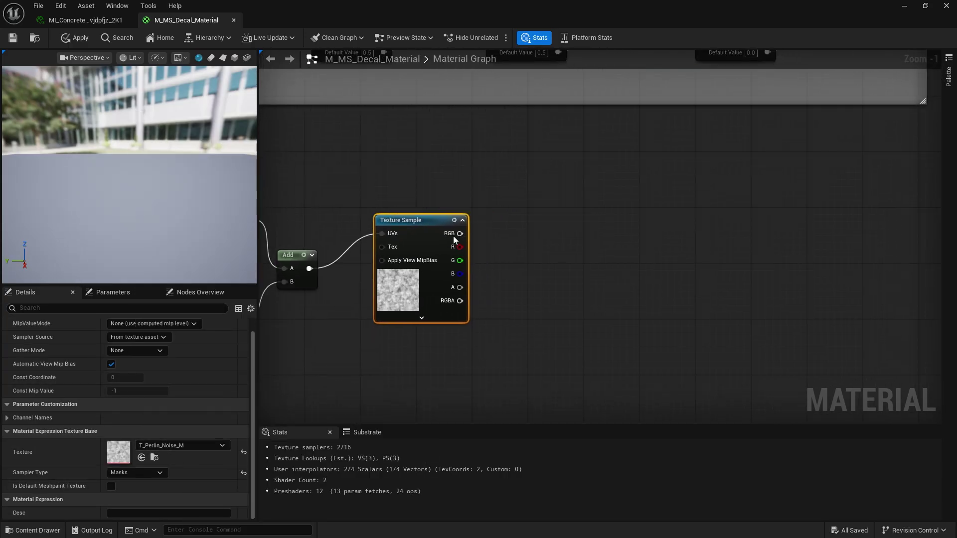
drag(459, 246, 553, 244)
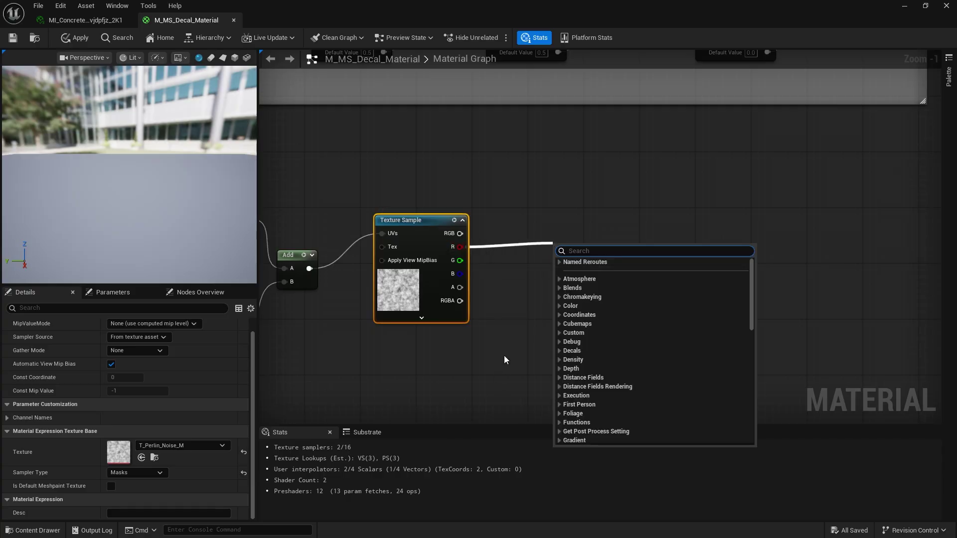
text(subtract)
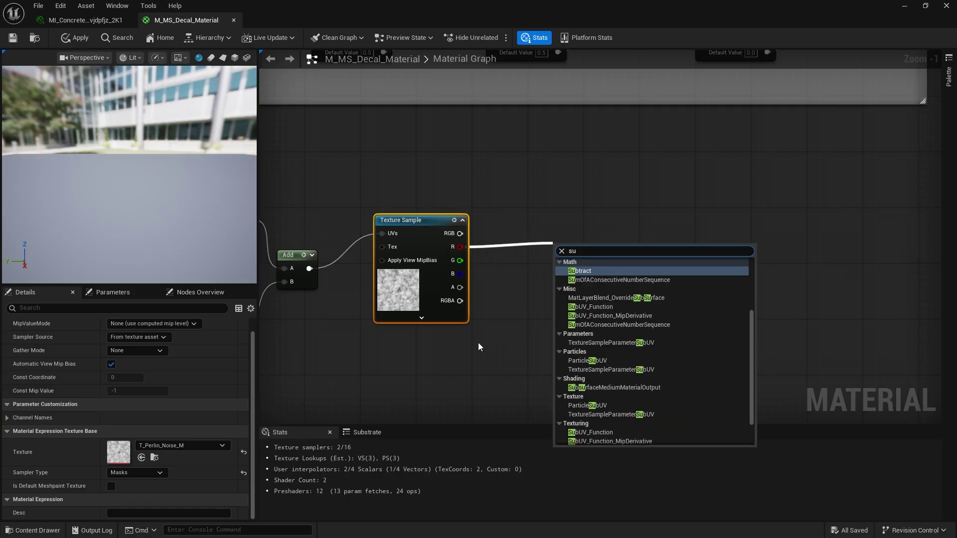
key(Return)
Step: Promote the Subtract node's B input to a parameter named Dissolve Threshold and place it below the node
right_drag(478, 346, 423, 308)
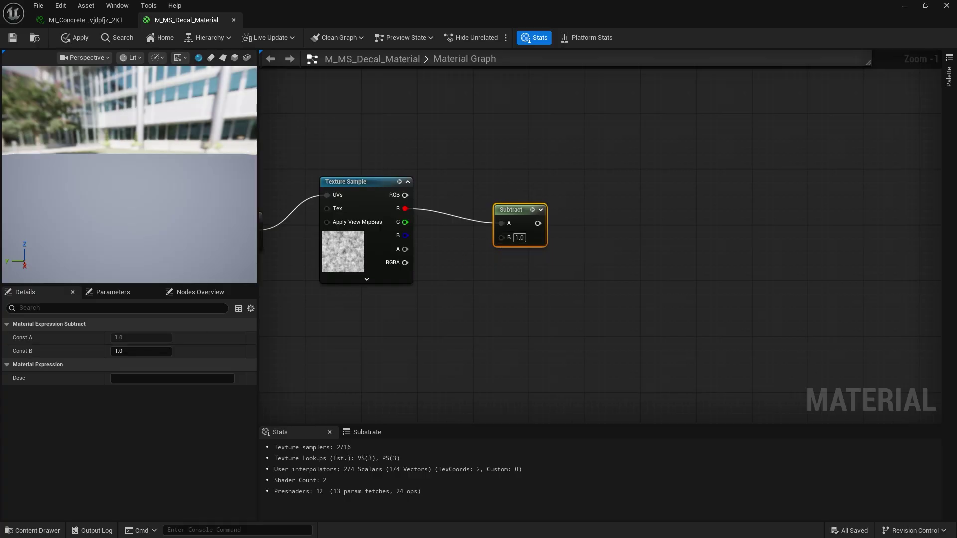
right_click(502, 240)
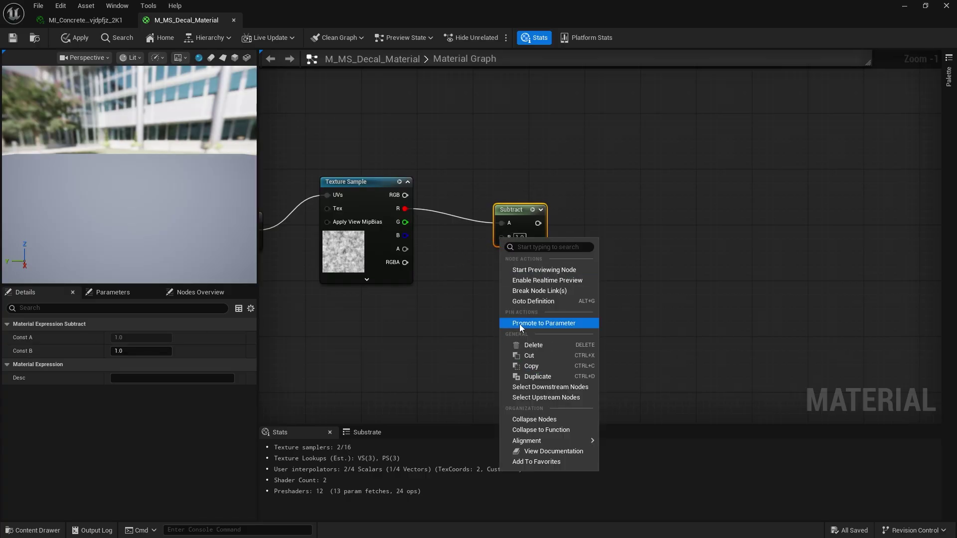
click(519, 324)
text(Dissplve Th)
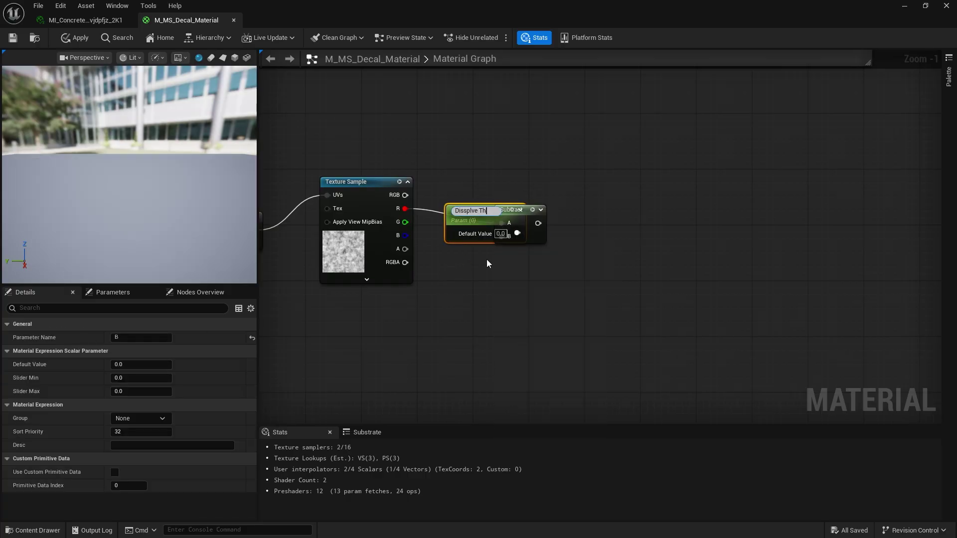
text(reshold)
drag(472, 211, 432, 319)
double_click(433, 319)
Step: Chain a Saturate node and a Power node after the noise Subtract node
right_drag(432, 319, 378, 363)
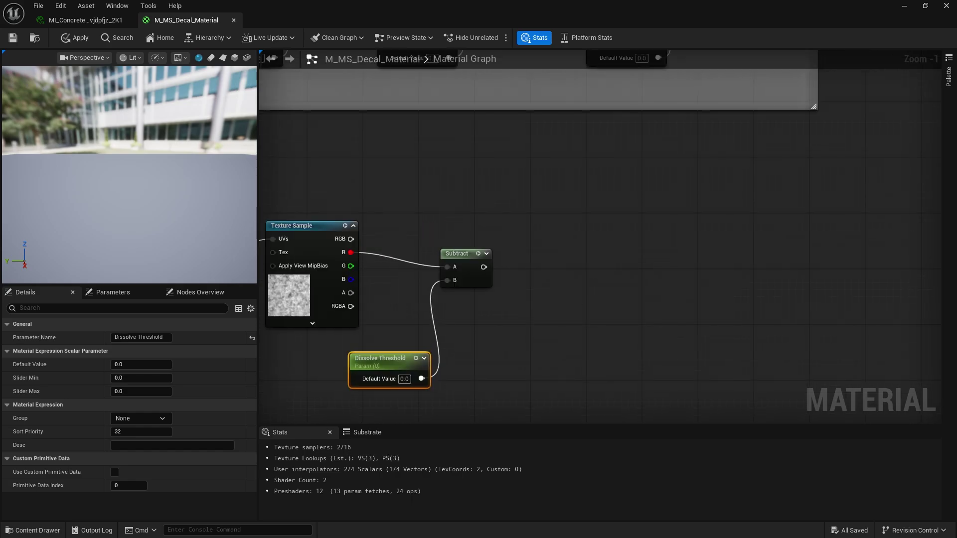
drag(452, 261, 585, 246)
text(sa)
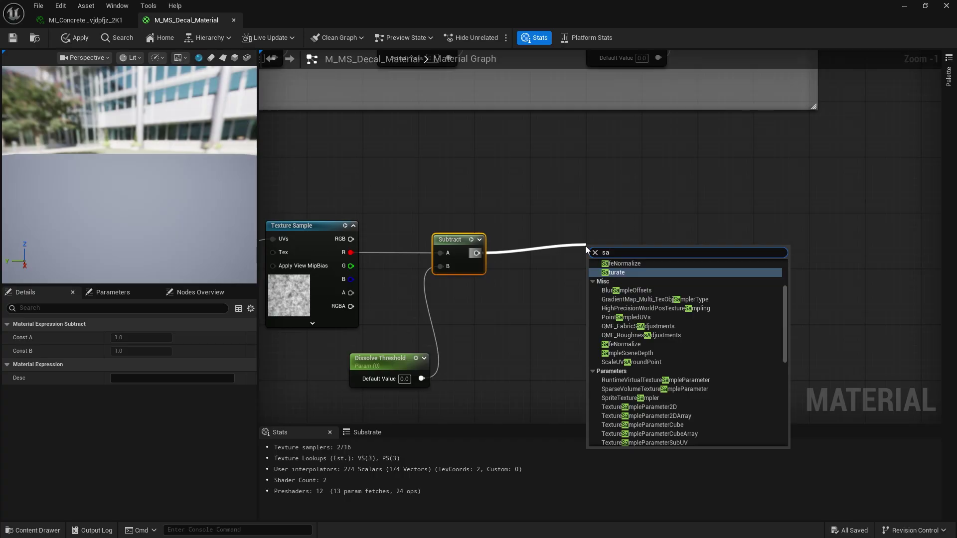
text(tu)
key(Return)
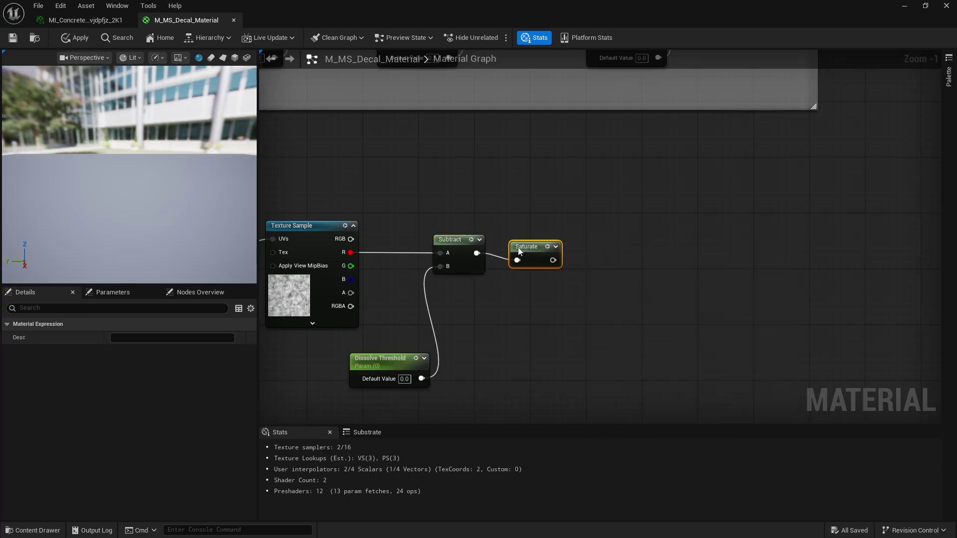
drag(546, 253, 598, 253)
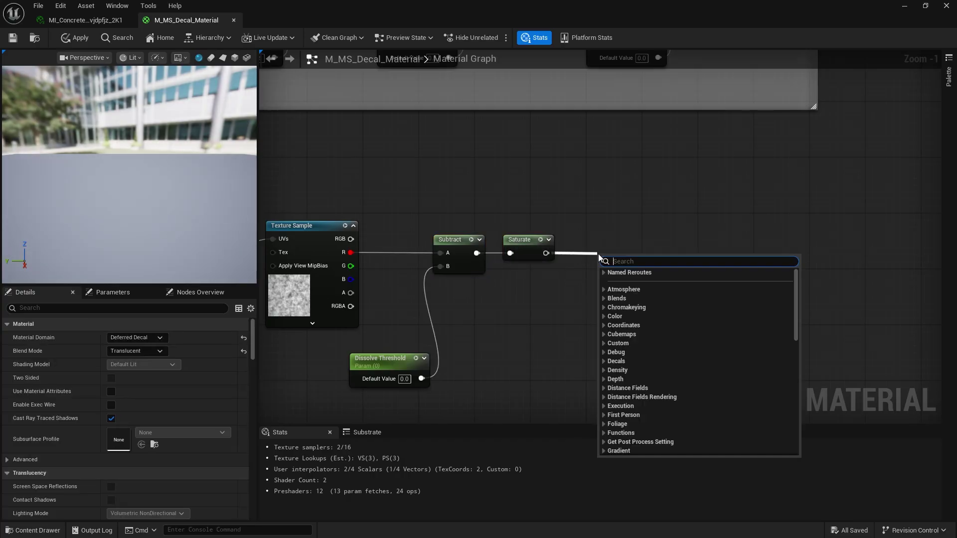
text(power)
key(Return)
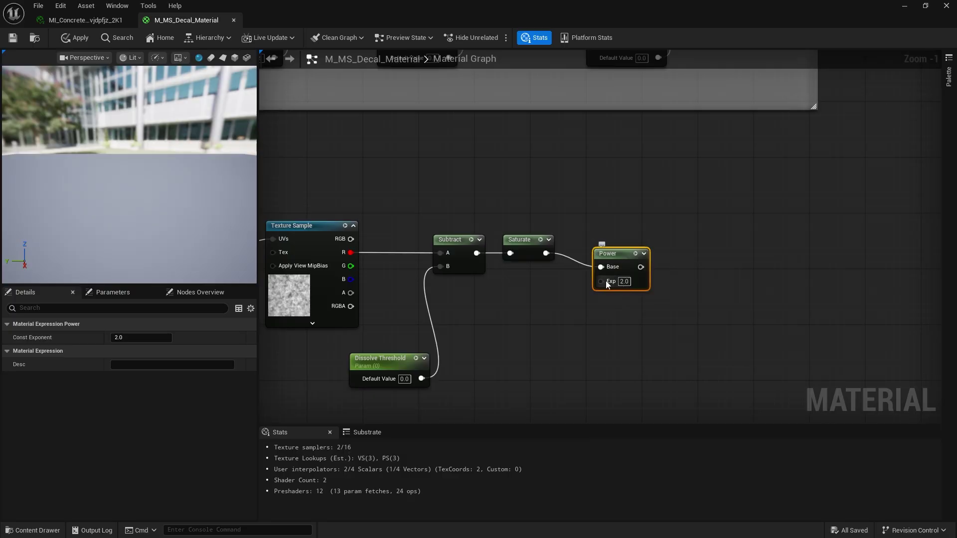
Step: Promote the Power node's exponent to a parameter named Noise Power with a default value of 1.0
right_click(605, 280)
click(641, 368)
text(N)
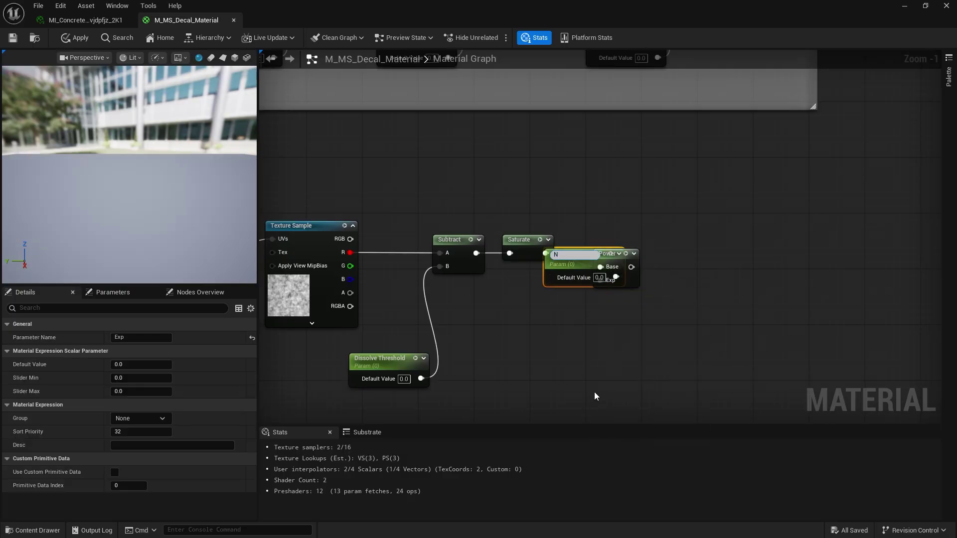
text(oise Power)
key(Return)
drag(569, 281, 525, 343)
click(539, 363)
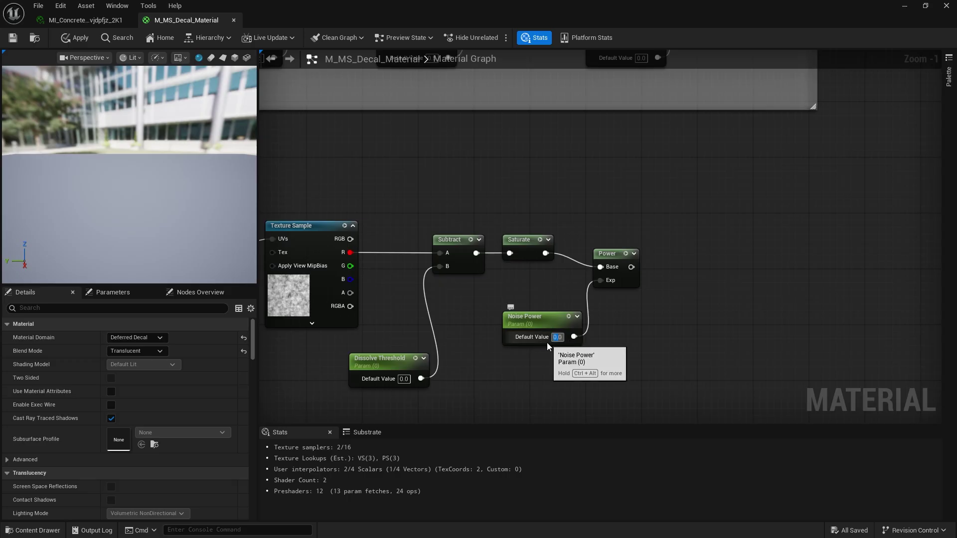
text(10)
key(Return)
Step: Enclose all the noise nodes in a comment box titled Noise
scroll(492, 360, down, 2)
right_drag(352, 397, 736, 302)
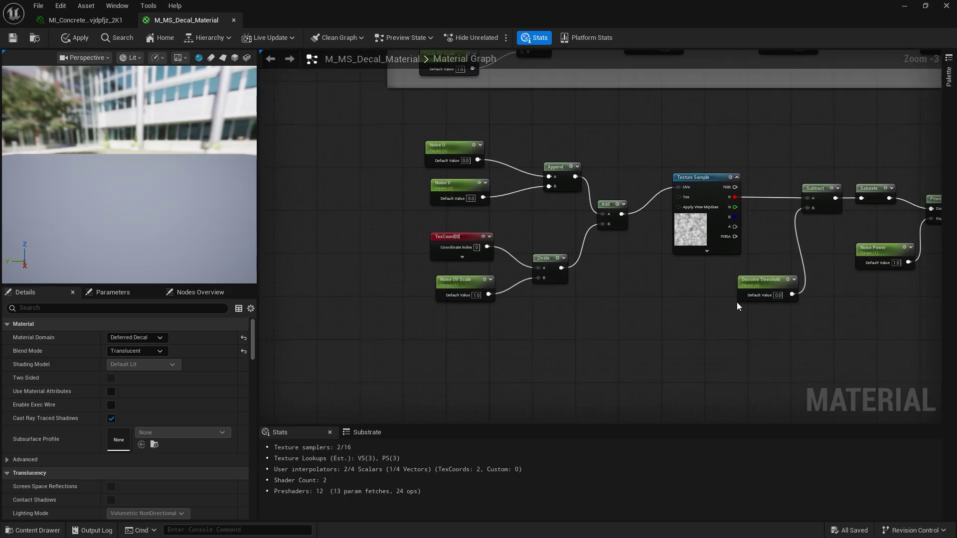
right_drag(879, 146, 839, 196)
scroll(860, 177, down, 1)
drag(860, 177, 406, 293)
text(cNoise)
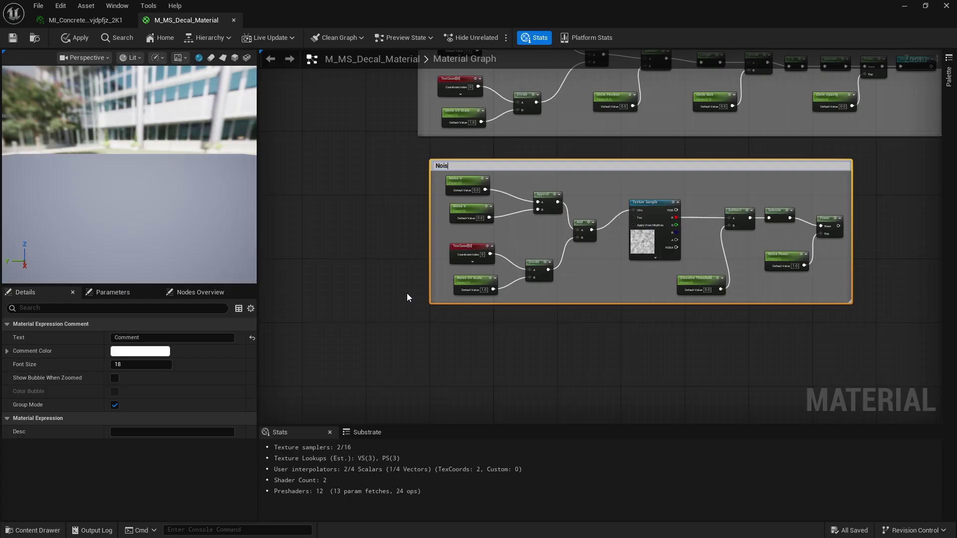
key(Return)
Step: Connect the noise Power node's output to a new named reroute declaration called Noise
right_drag(902, 228, 657, 242)
scroll(656, 241, up, 3)
drag(567, 243, 611, 241)
text(rout)
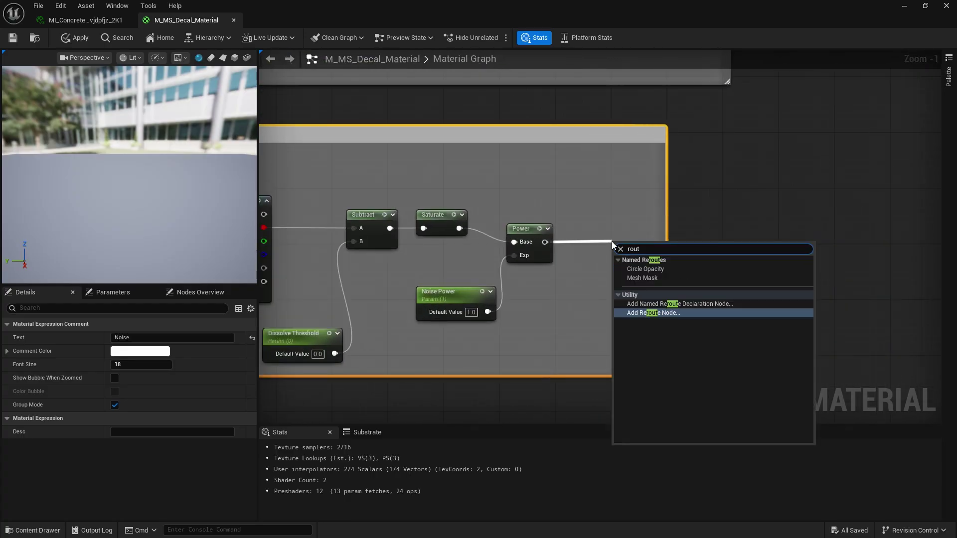
click(697, 304)
text(Noise)
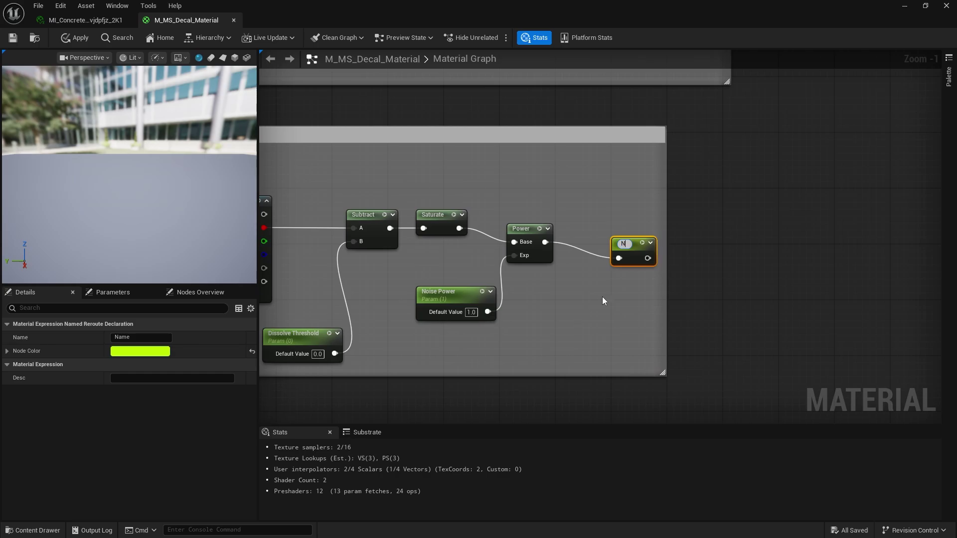
Step: Place the Noise reroute beside the Power node and convert the noise texture sample into a parameter named Noise Texture
key(Return)
drag(627, 246, 592, 233)
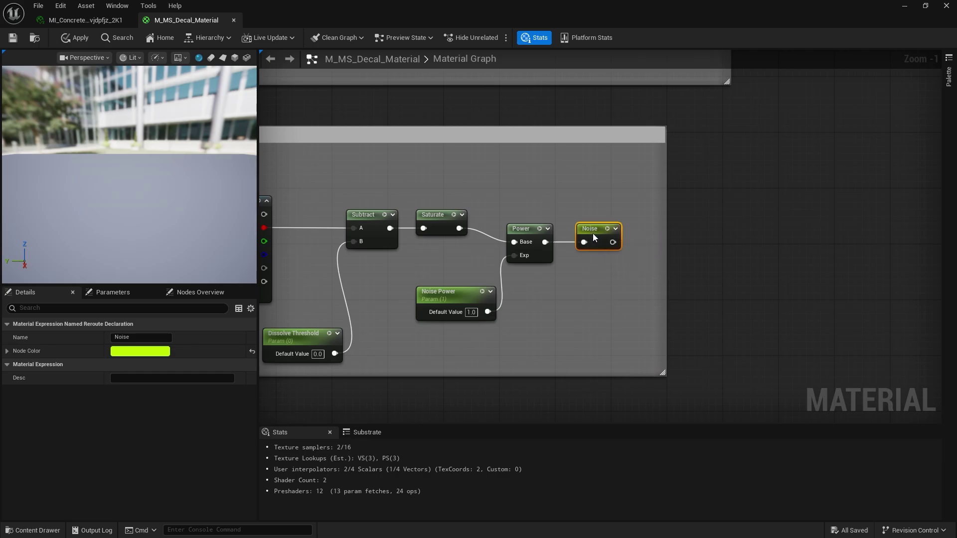
right_drag(548, 215, 799, 205)
right_click(470, 194)
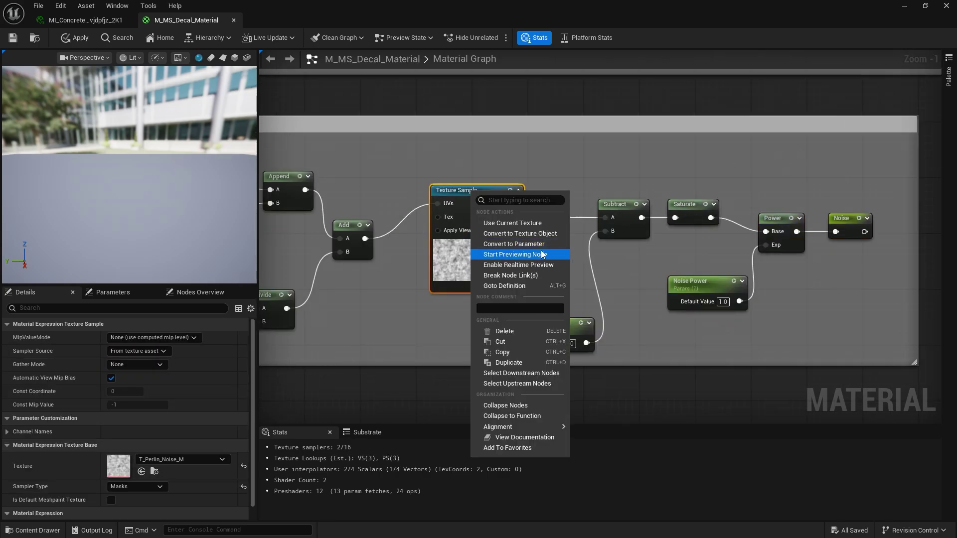
click(498, 243)
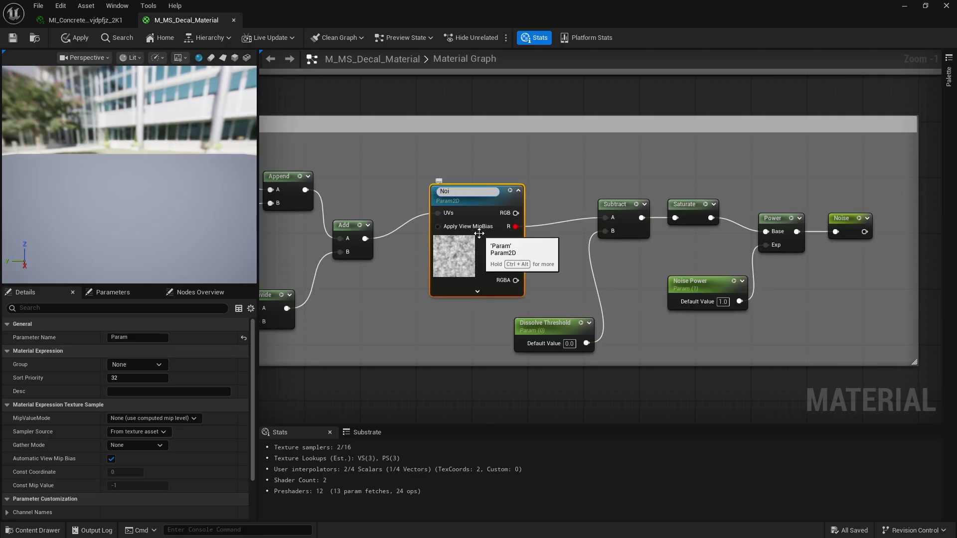
text(Noise Texture)
key(Return)
Step: Assign the noise UV parameters and the Noise Texture parameter to the Noise group
right_drag(479, 233, 738, 260)
click(411, 185)
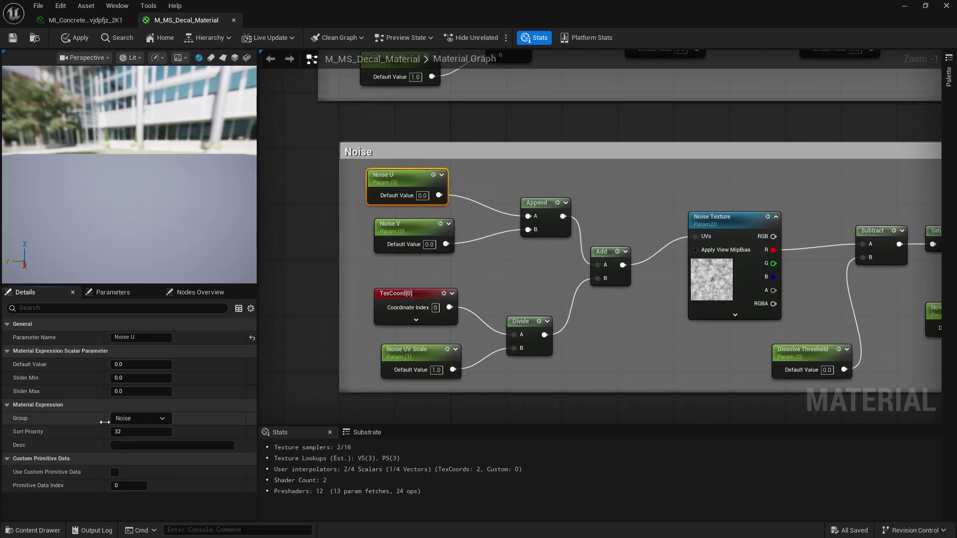
right_drag(404, 236, 413, 219)
click(418, 214)
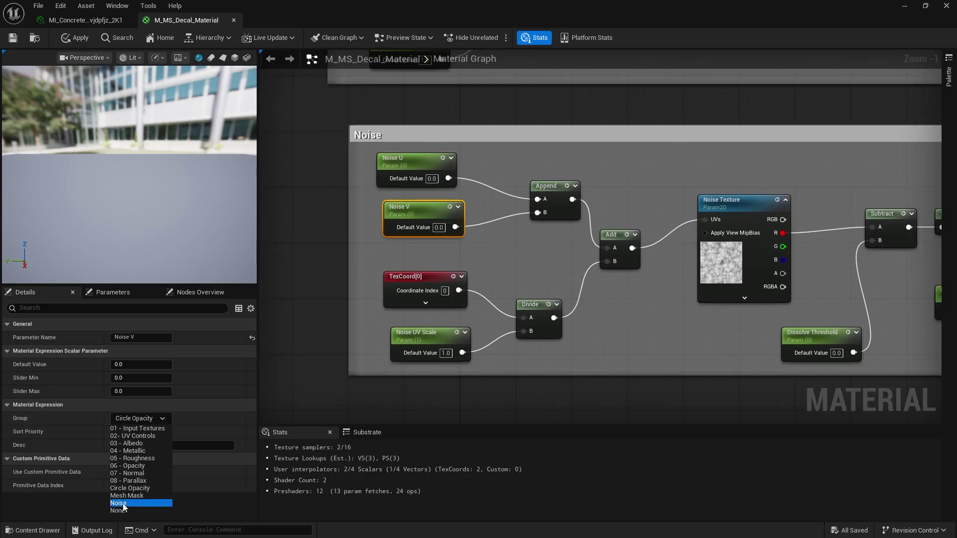
click(118, 503)
click(140, 418)
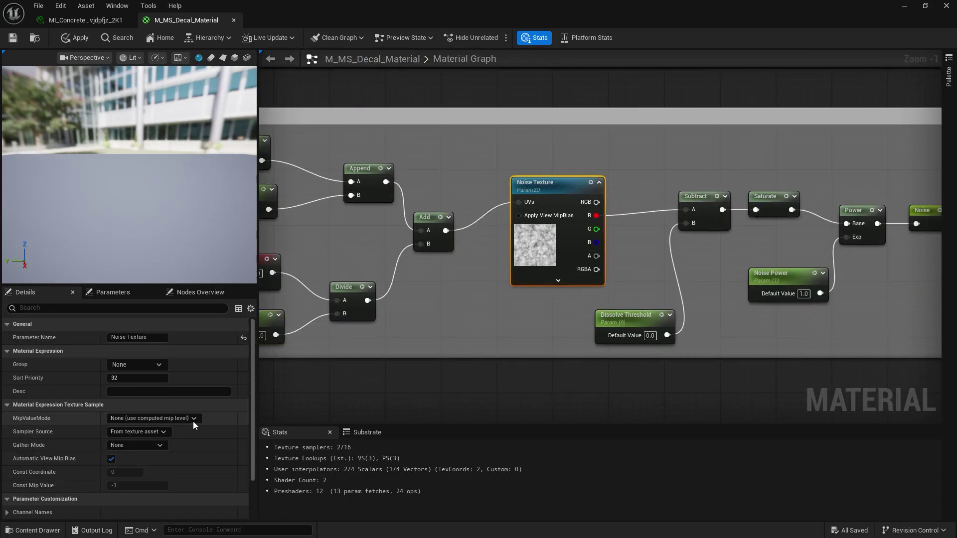
click(158, 368)
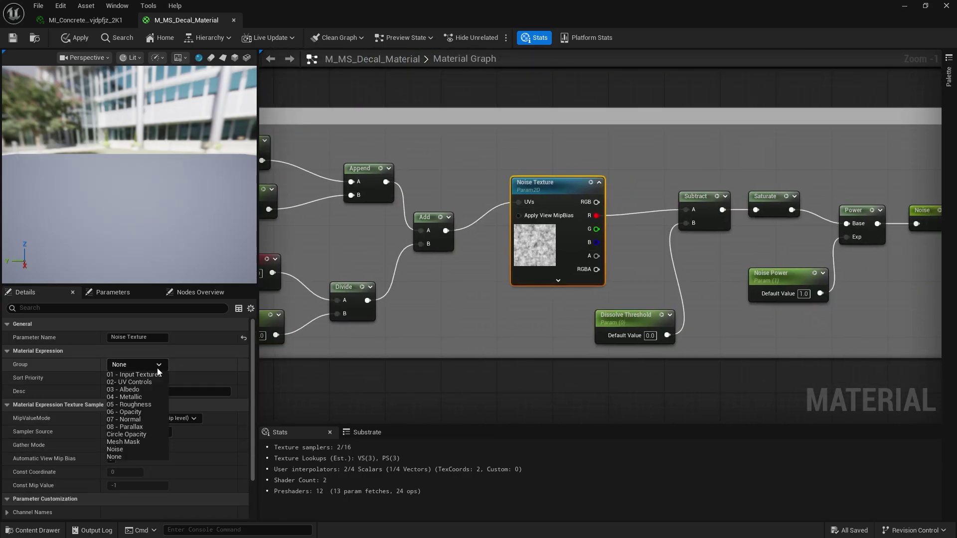
click(114, 449)
Step: Assign the Dissolve Threshold and Noise Power parameters to the Noise group
right_drag(605, 296, 459, 277)
click(466, 294)
click(160, 418)
click(118, 503)
right_drag(618, 253, 510, 265)
click(509, 265)
click(160, 418)
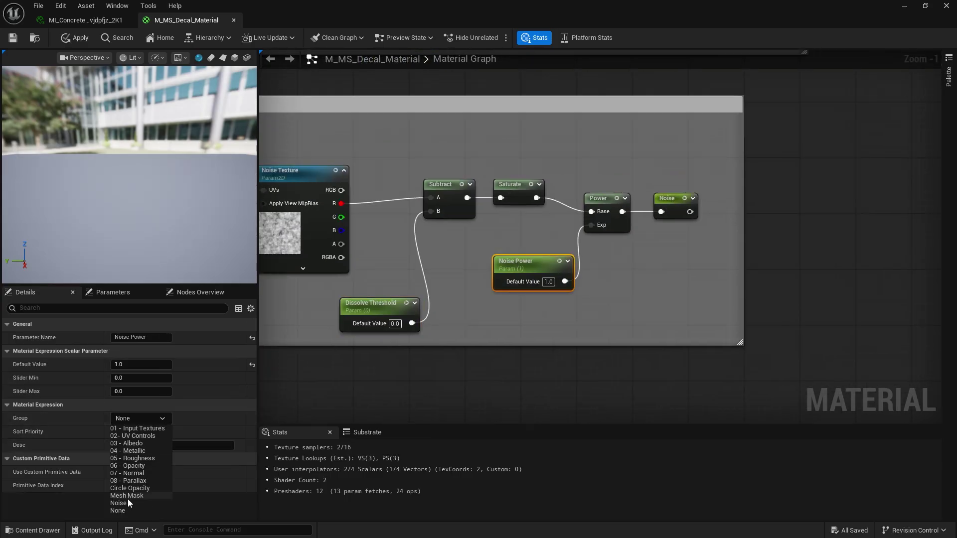
click(118, 503)
Step: Add a static switch parameter named Noise between the Circle Opacity switch and the material output node
scroll(582, 298, down, 5)
scroll(600, 238, up, 5)
right_click(616, 239)
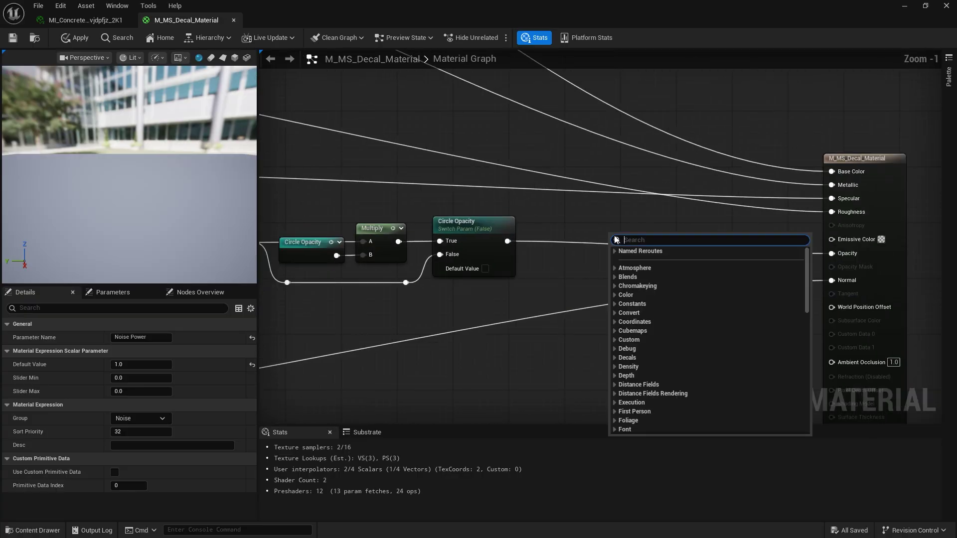
text(switch)
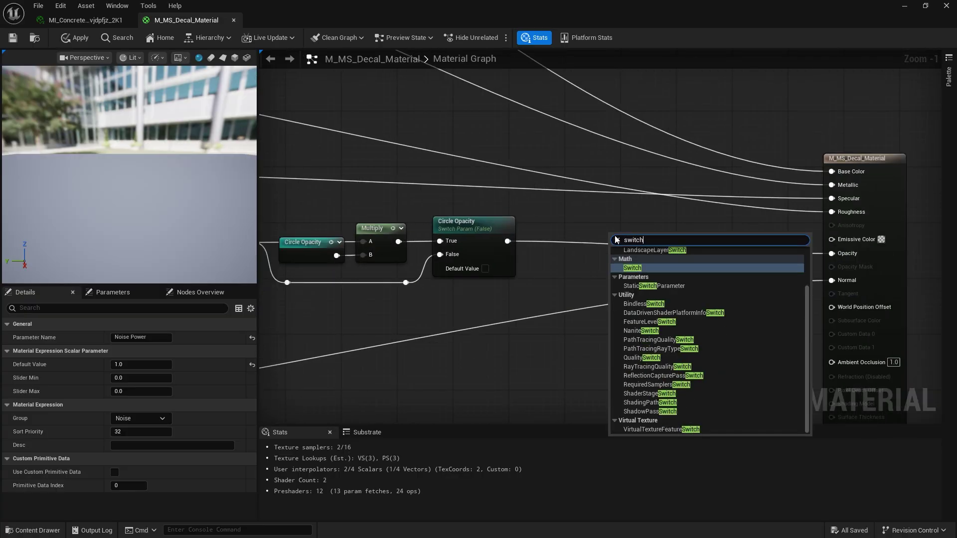
key(Down)
key(Return)
text(Noise T)
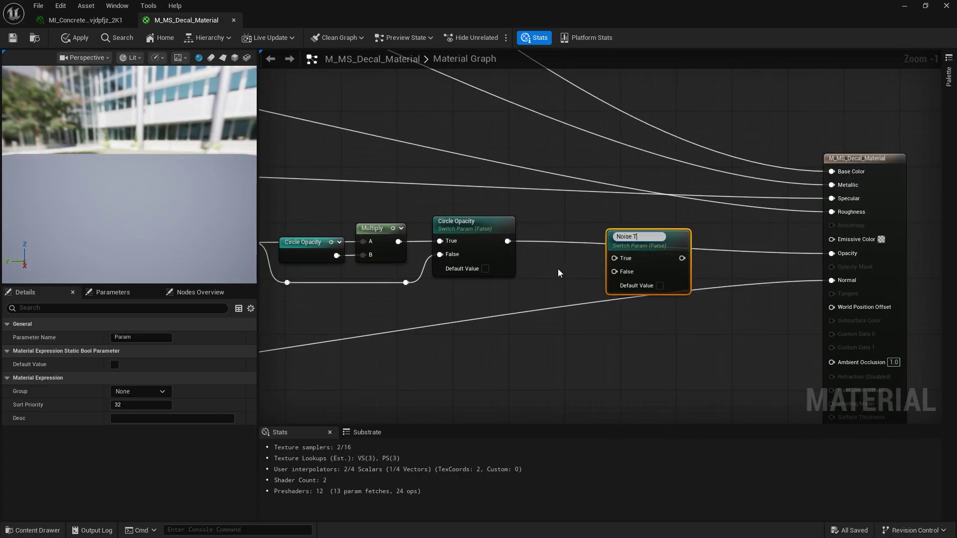
key(Return)
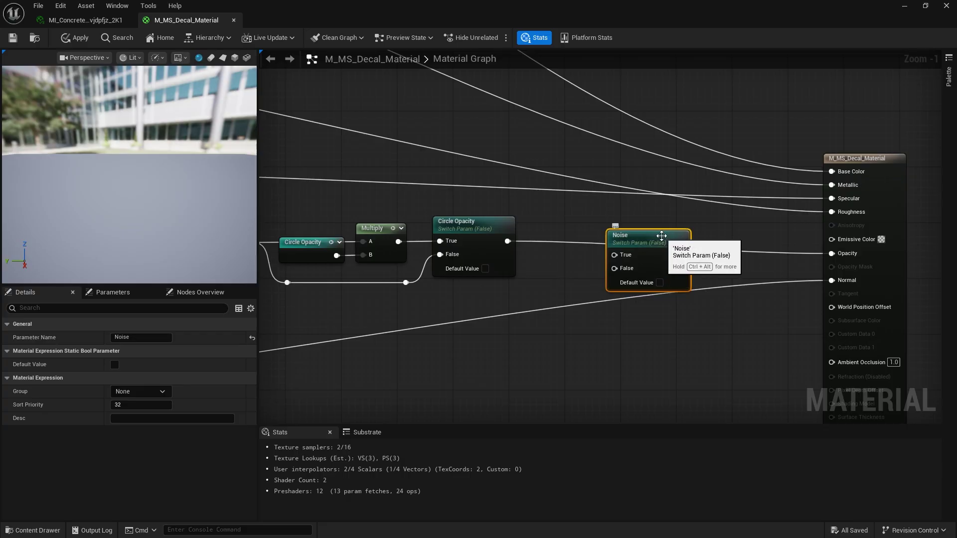
Step: Add a Multiply node fed by the Circle Opacity switch in A and the Noise named reroute in B
drag(542, 258, 544, 260)
click(544, 276)
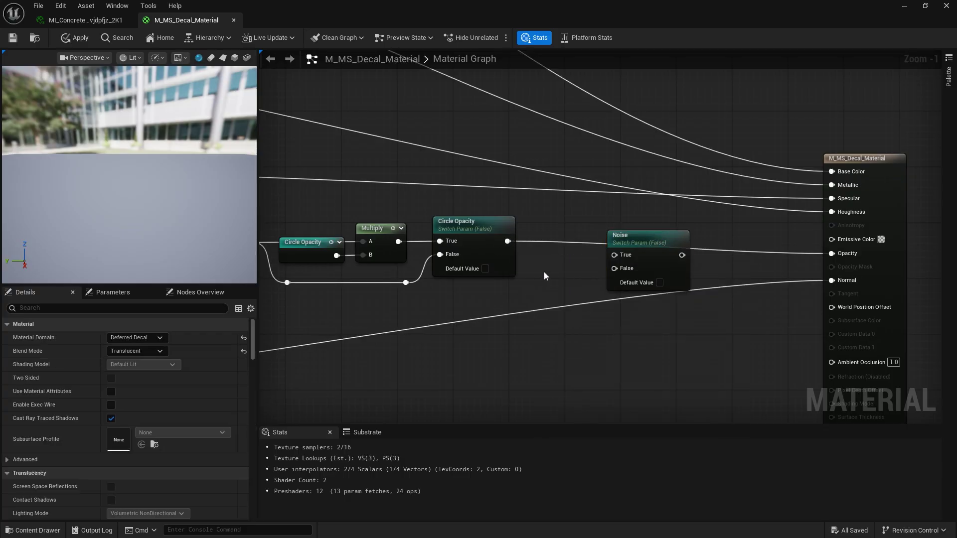
click(571, 261)
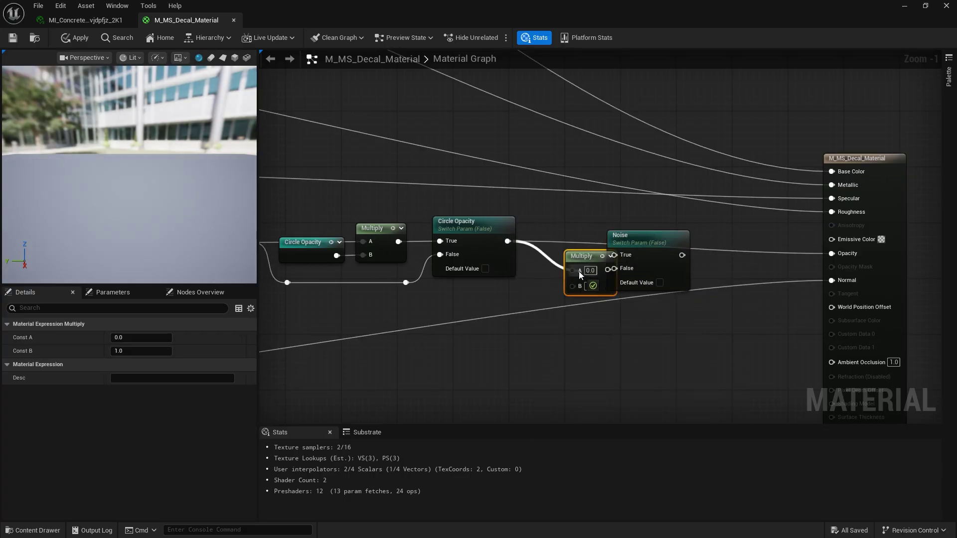
drag(578, 271, 544, 291)
click(551, 310)
click(574, 336)
Step: Connect the new Multiply node to the Noise switch's True input and align the three noise nodes in one row
drag(638, 238, 672, 231)
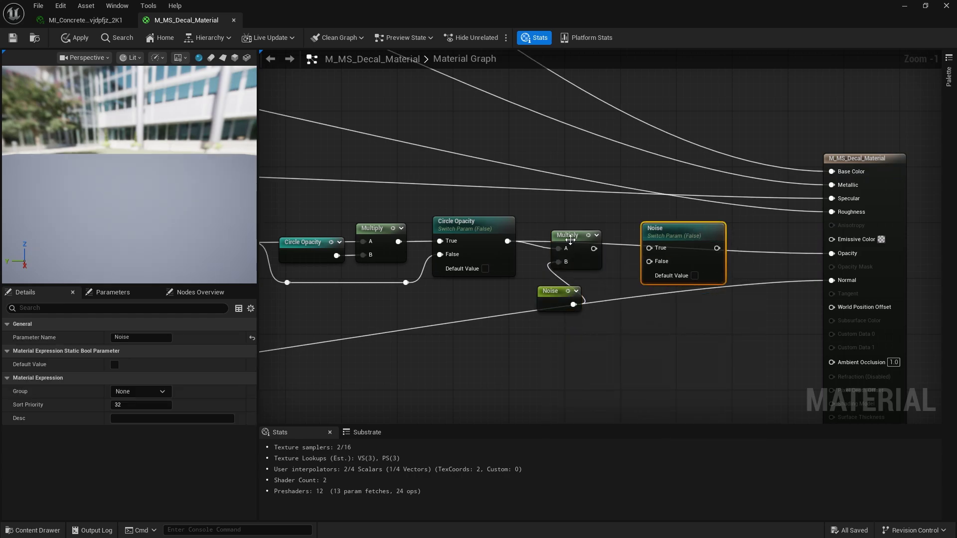
drag(569, 239, 591, 232)
drag(614, 241, 648, 247)
drag(719, 215, 616, 259)
drag(503, 300, 503, 300)
key(q)
click(528, 274)
drag(552, 243, 538, 242)
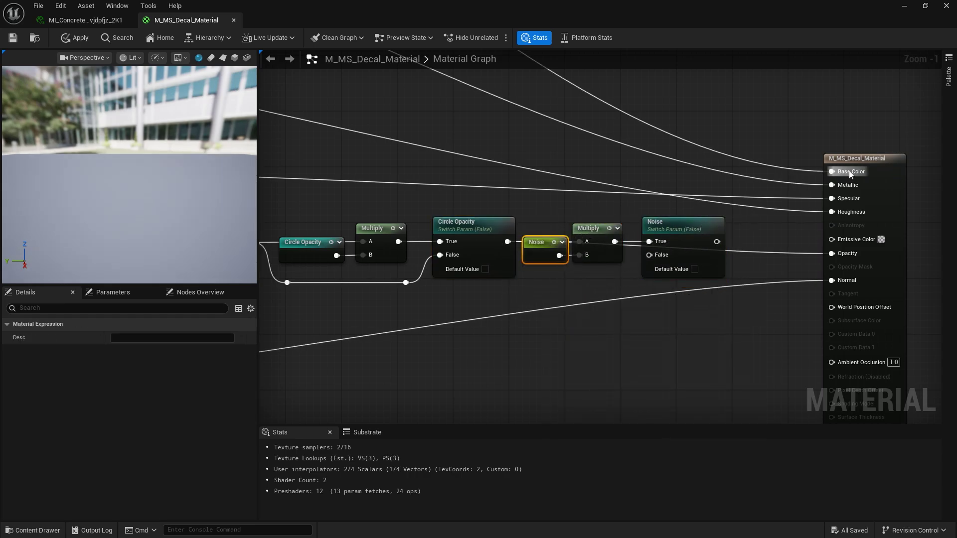
Step: Move the material output node farther from the Noise switch and bend the Normal wire through a reroute node below
drag(848, 164, 931, 165)
scroll(715, 247, down, 3)
drag(850, 198, 909, 198)
double_click(813, 267)
drag(816, 270, 863, 351)
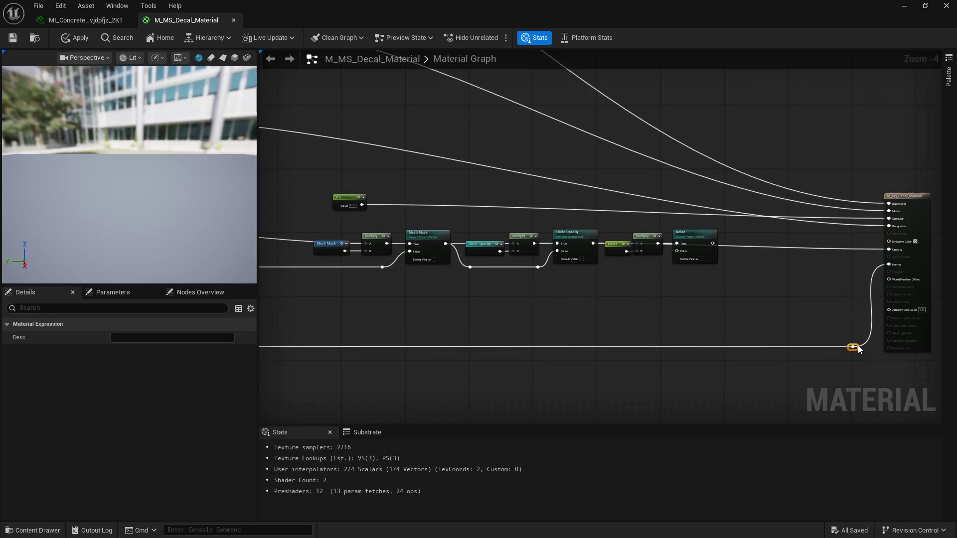
scroll(826, 247, up, 4)
Step: Connect the Noise switch's output to the material's Opacity and the Circle Opacity switch's output to the Noise switch's False input
drag(713, 243, 932, 251)
right_drag(618, 304, 706, 290)
drag(426, 224, 592, 238)
drag(468, 279, 667, 207)
ctrl+click(663, 208)
drag(567, 214, 551, 214)
Step: Add two reroute nodes on the Noise switch's False wire so it runs beneath the Multiply node
double_click(609, 237)
drag(609, 238, 599, 285)
double_click(531, 263)
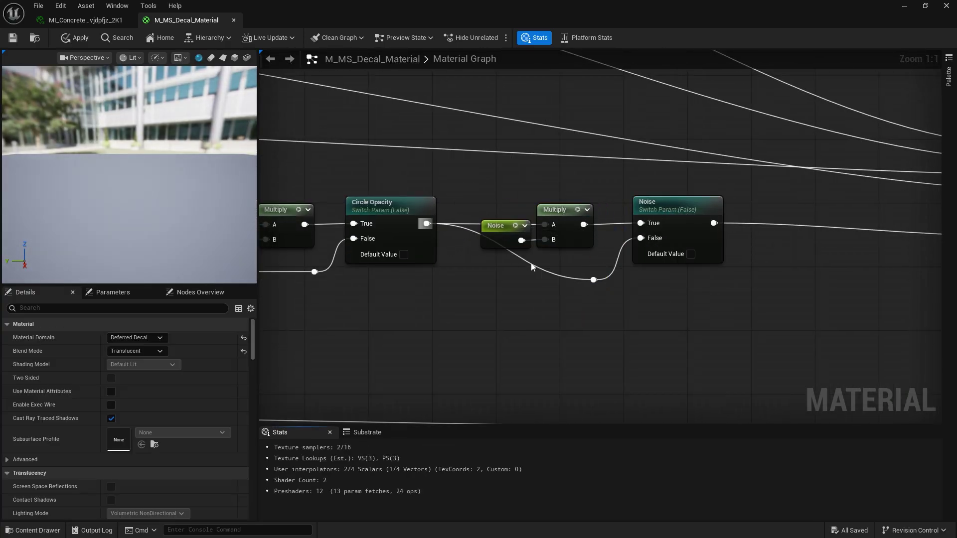
drag(531, 262, 519, 283)
Step: Assign the Noise static switch parameter to the Noise group
click(538, 308)
right_drag(538, 308, 504, 310)
click(625, 209)
click(140, 391)
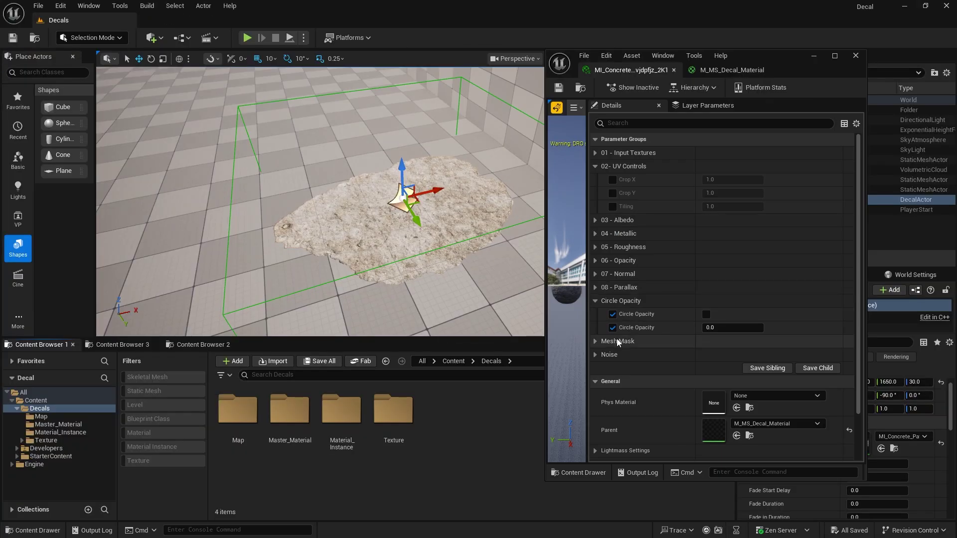
Step: Enable Noise in the concrete decal material instance and activate the Noise U, Noise UV Scale and Noise V overrides
click(609, 354)
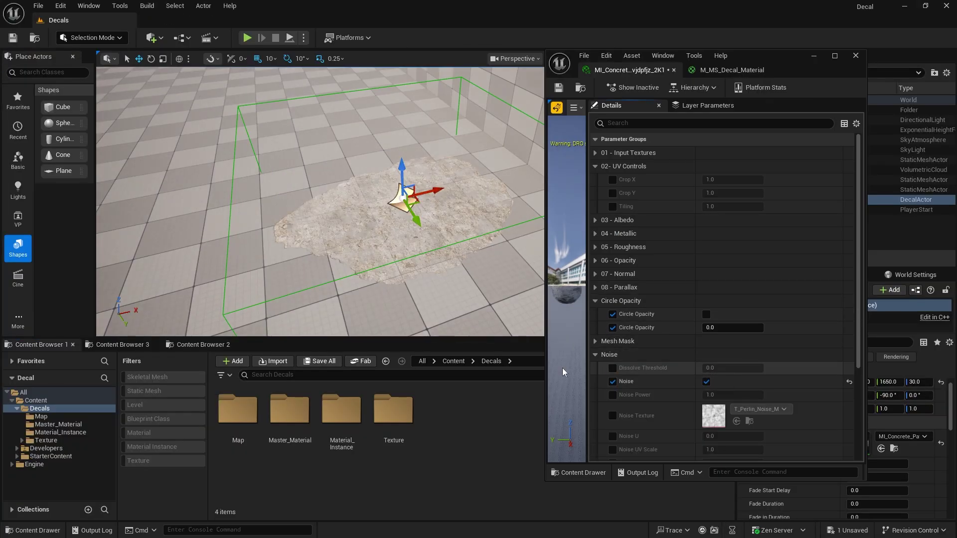
click(706, 381)
scroll(616, 362, down, 3)
click(613, 356)
click(612, 370)
click(612, 383)
Step: Try a Dissolve Threshold of about 0.296 and a Noise Power of about 0.775, and vary the noise offset
drag(712, 289, 717, 315)
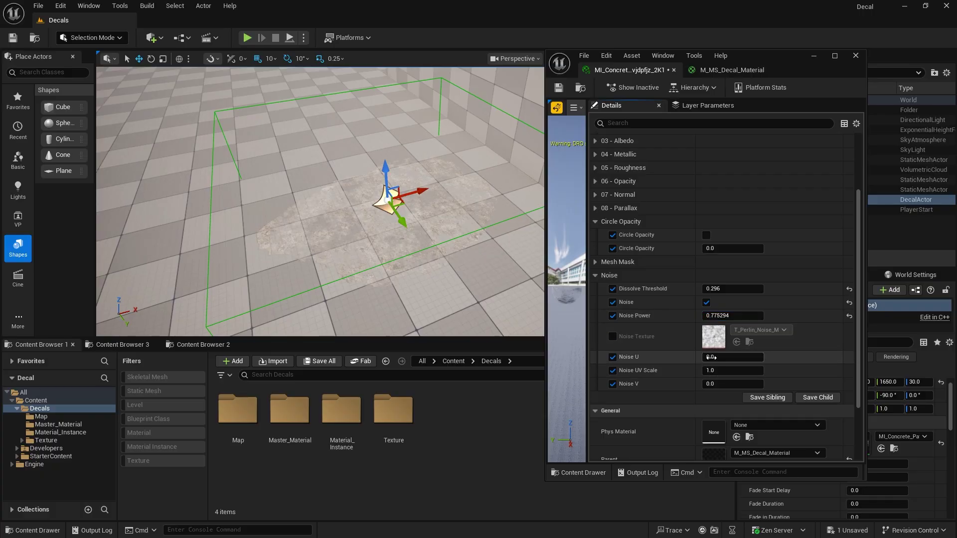
drag(710, 357, 698, 384)
drag(718, 315, 737, 315)
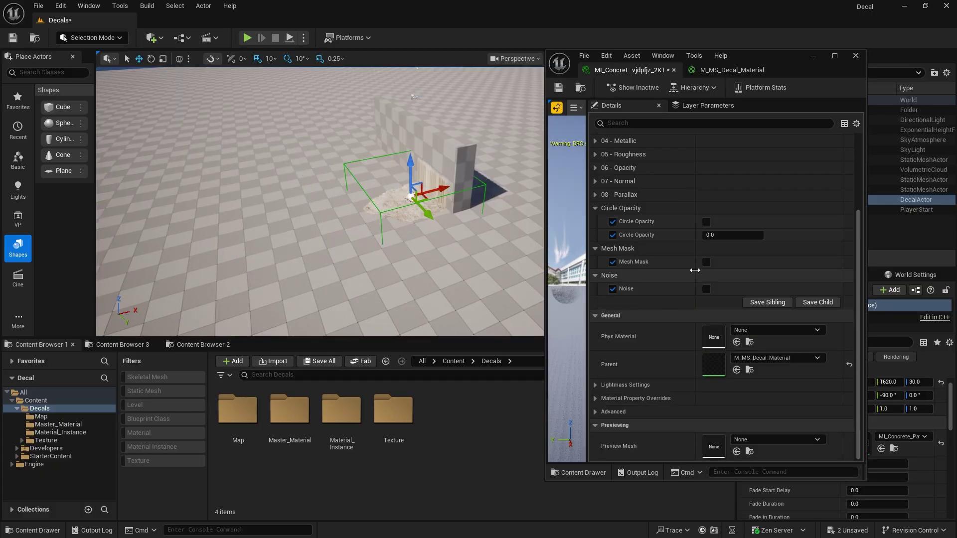
Step: Enable Mesh Mask in the instance and move and rotate the decal onto the end of the wall
click(706, 261)
drag(312, 209, 390, 222)
click(414, 223)
click(380, 239)
key(e)
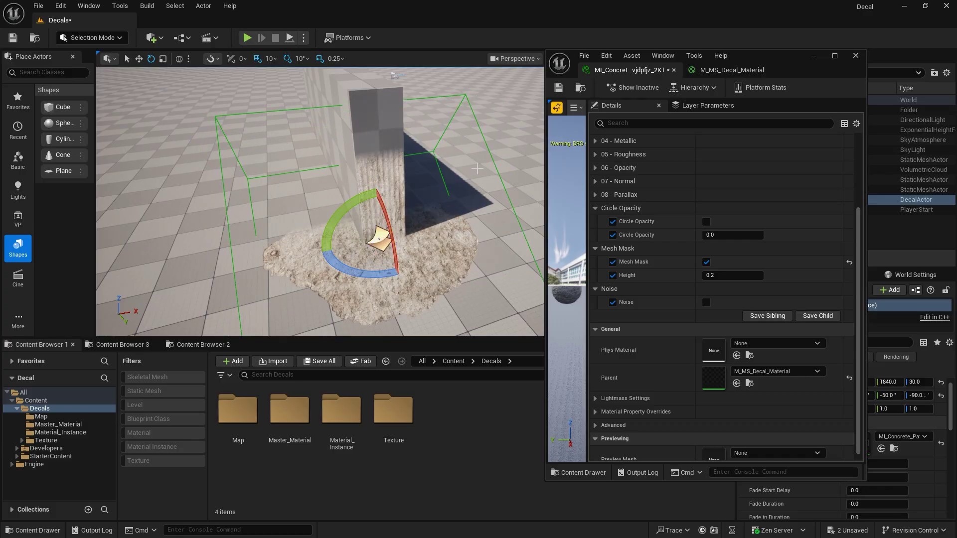
click(473, 164)
mouse_move(473, 164)
mouse_down()
mouse_move(468, 130)
mouse_move(455, 159)
mouse_up()
Step: Enable Circle Opacity in the instance with Circle Opacity at 0.68 and Circle Size at 0.228, and select the decal for moving
click(706, 221)
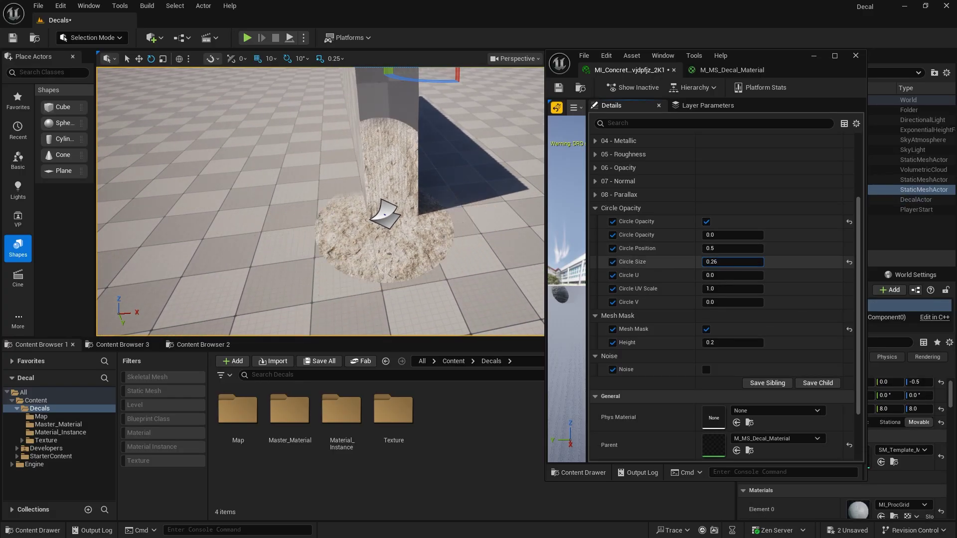
drag(712, 234, 712, 263)
click(385, 227)
key(w)
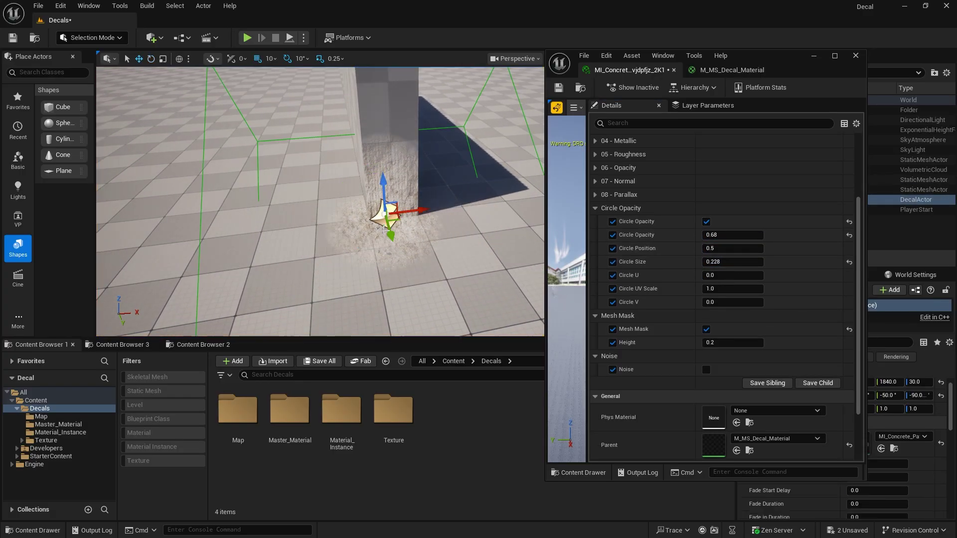
Step: Enable Noise in the instance and set Dissolve Threshold to 0.408 and Noise Power to about 0.283
click(706, 369)
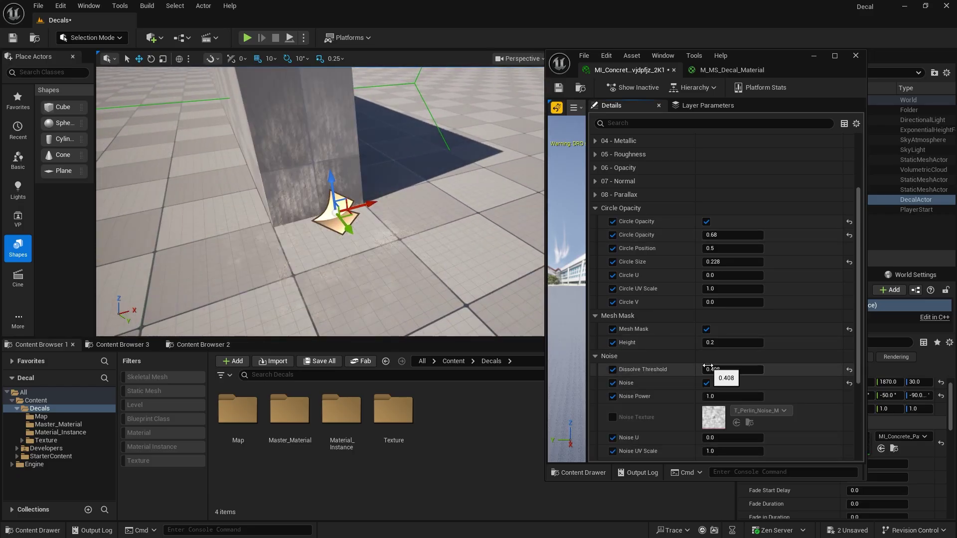
scroll(718, 409, down, 1)
mouse_move(718, 364)
mouse_down()
mouse_move(739, 364)
mouse_move(708, 365)
mouse_up()
Step: Check the decal on the wall corner in game view and save the material instance
click(418, 239)
right_drag(418, 239, 318, 234)
key(g)
key(g)
click(559, 88)
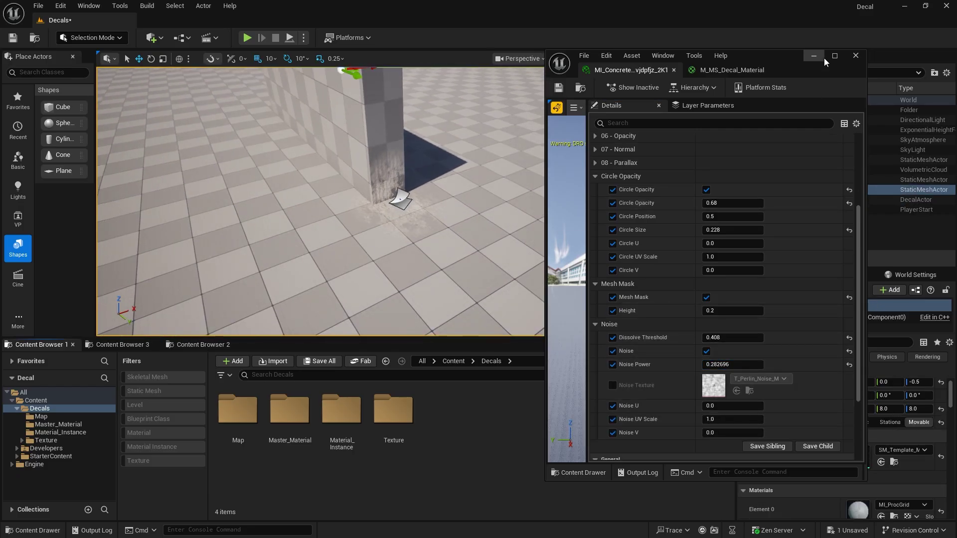
Step: Review the three mask groups and the chained switches in the M_MS_Decal_Material graph
click(826, 61)
click(185, 20)
scroll(710, 153, down, 3)
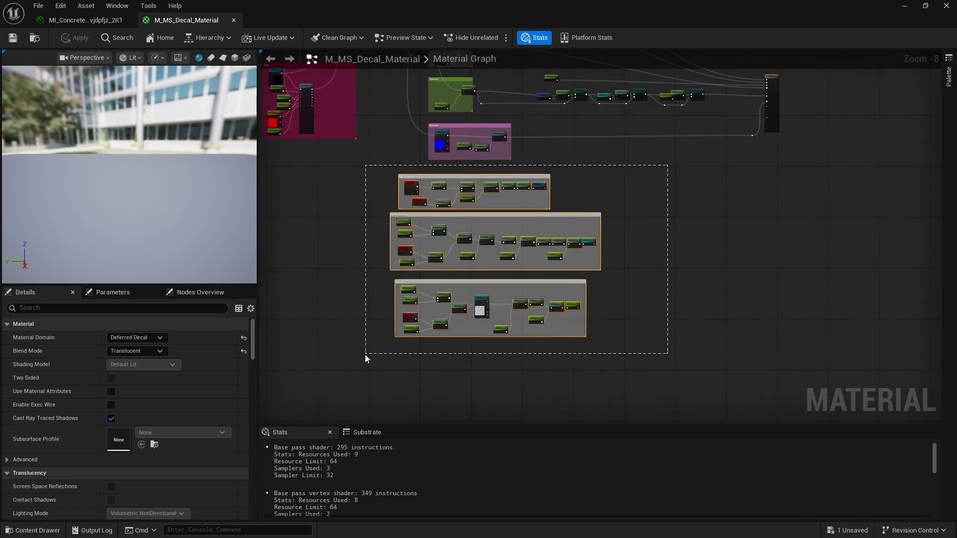
scroll(710, 154, up, 4)
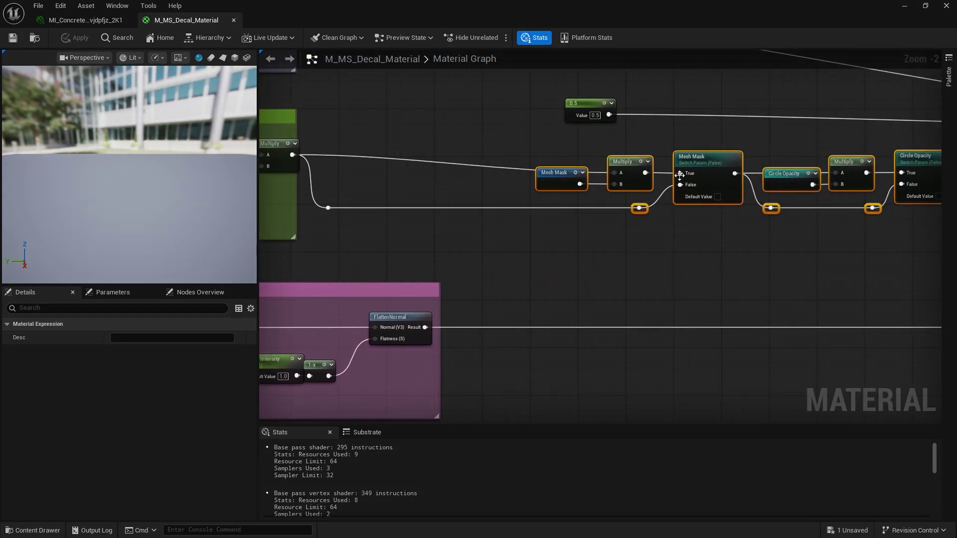
scroll(613, 192, down, 2)
right_drag(613, 193, 661, 225)
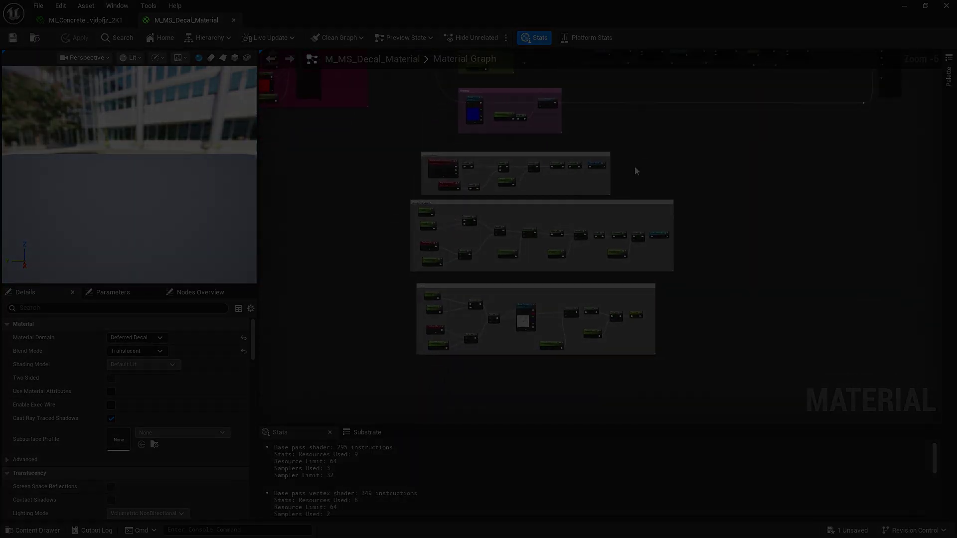